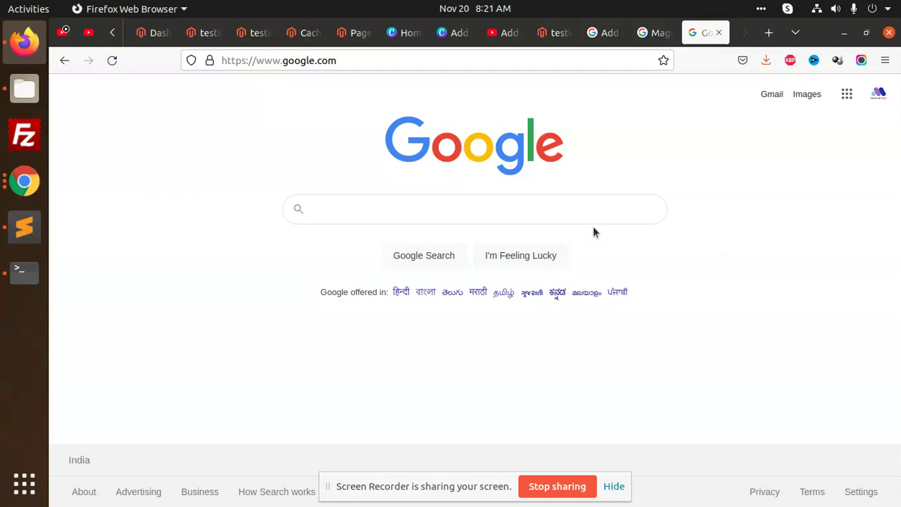
# Step: Search Google for 'banner slider magento 2' using the suggested completion
pyautogui.click(500, 200)
pyautogui.write('bann')
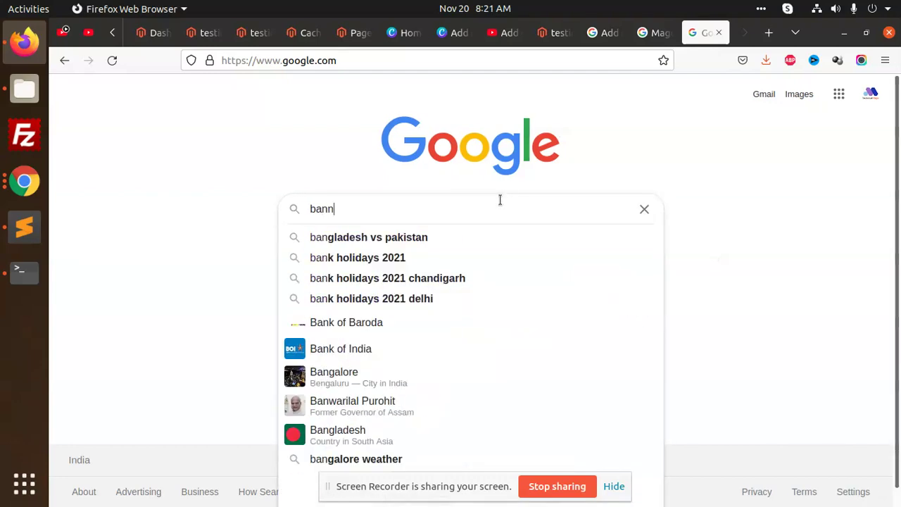
pyautogui.write('er slider')
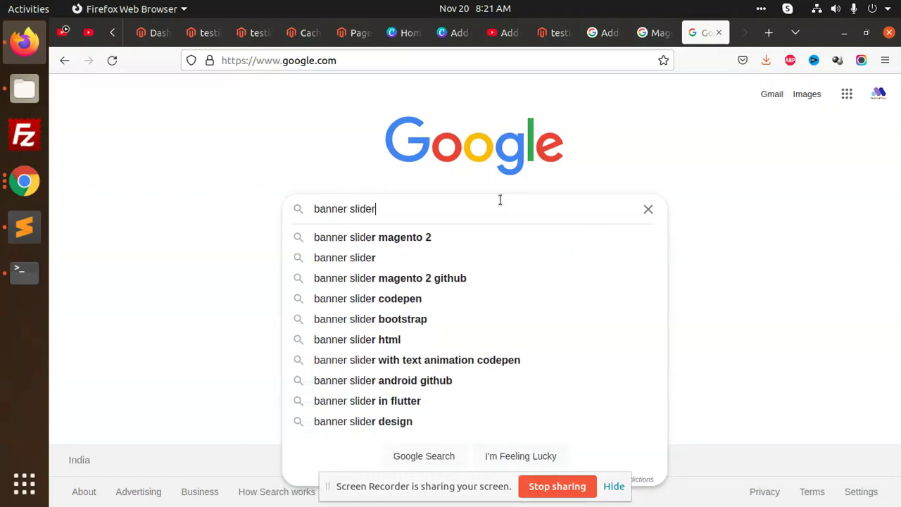
pyautogui.click(431, 237)
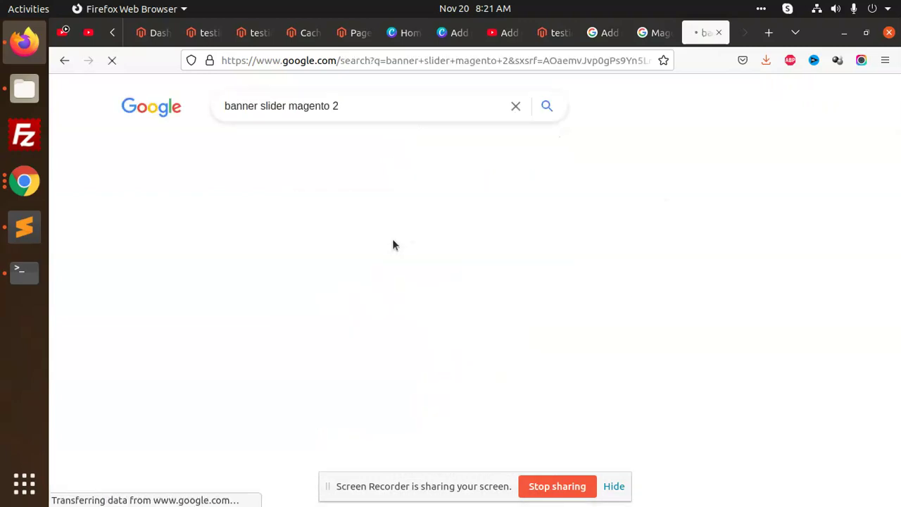
# Step: Open the Marketplace and Mageplaza results, browsing the Banner Slider screenshots through General Configuration
pyautogui.middleClick(236, 227)
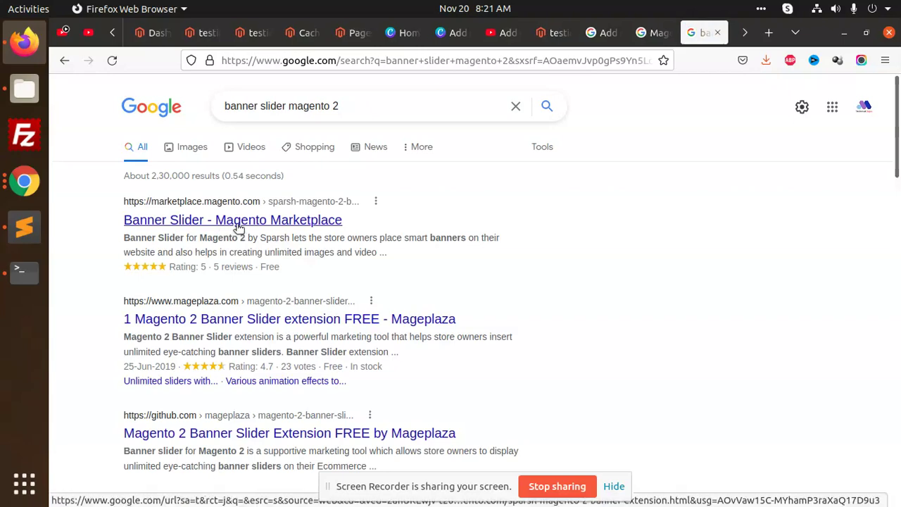
pyautogui.middleClick(354, 322)
pyautogui.click(665, 32)
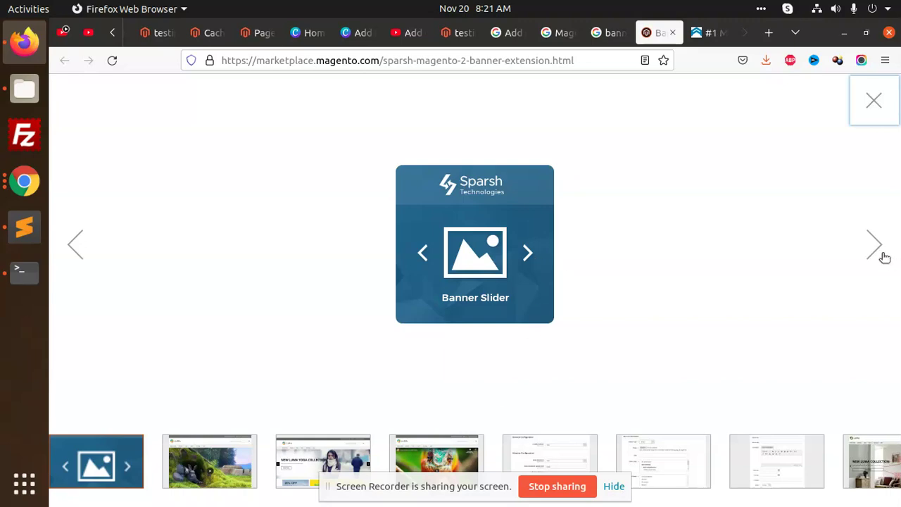
pyautogui.click(884, 255)
pyautogui.click(878, 249)
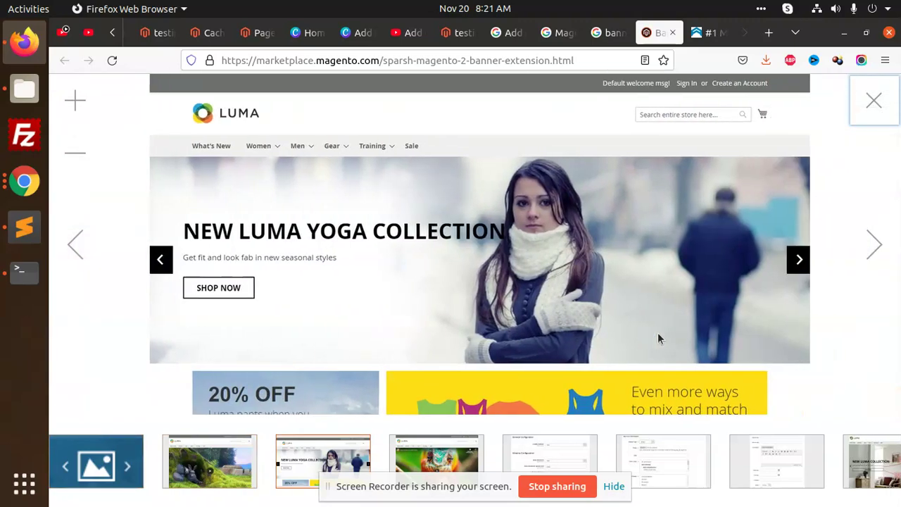
pyautogui.click(858, 249)
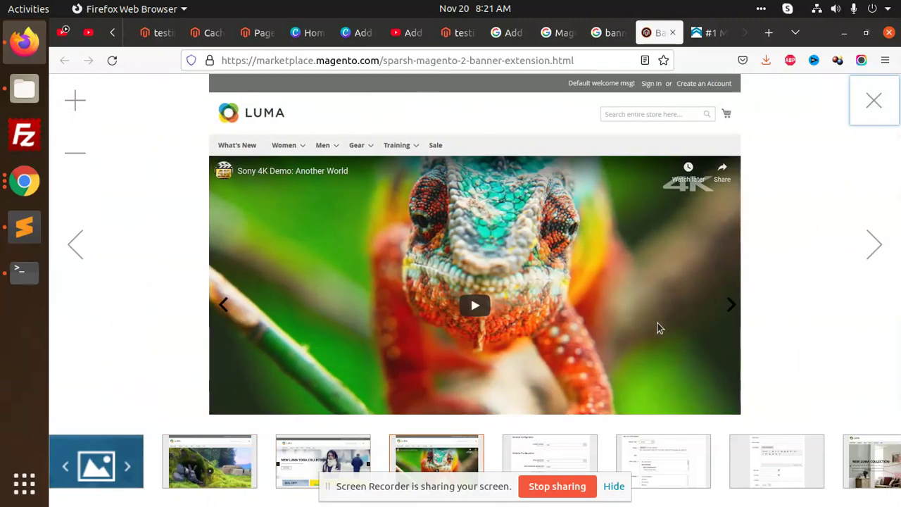
pyautogui.click(888, 248)
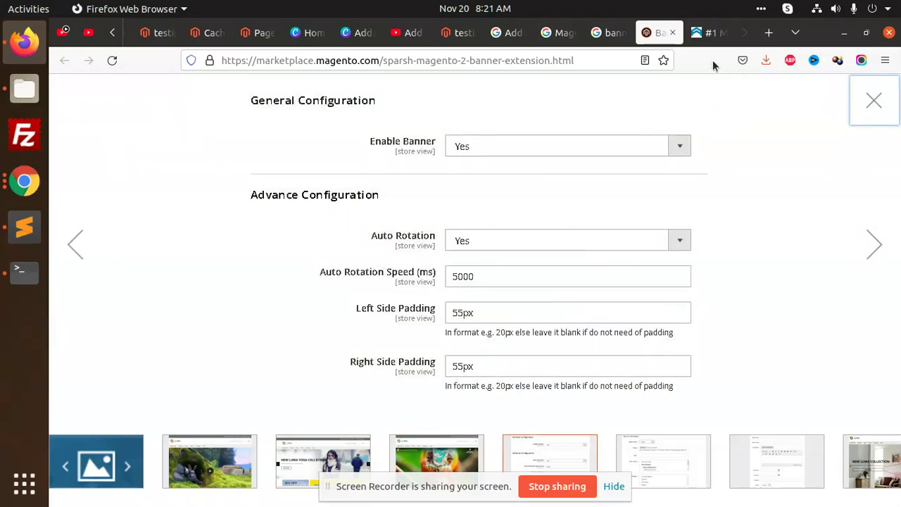
# Step: Open the mageplaza/magento-2-banner-slider GitHub repository from the Mageplaza page
pyautogui.click(708, 32)
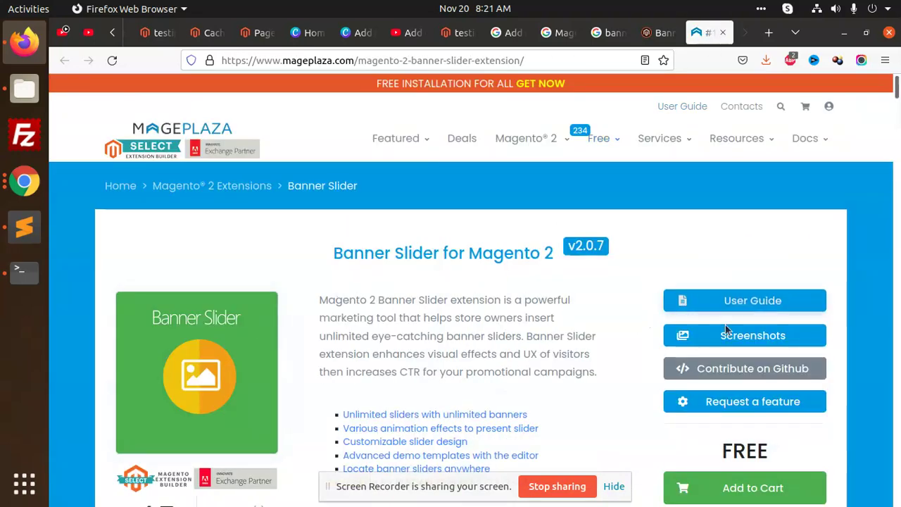
pyautogui.scroll(-3, 780, 400)
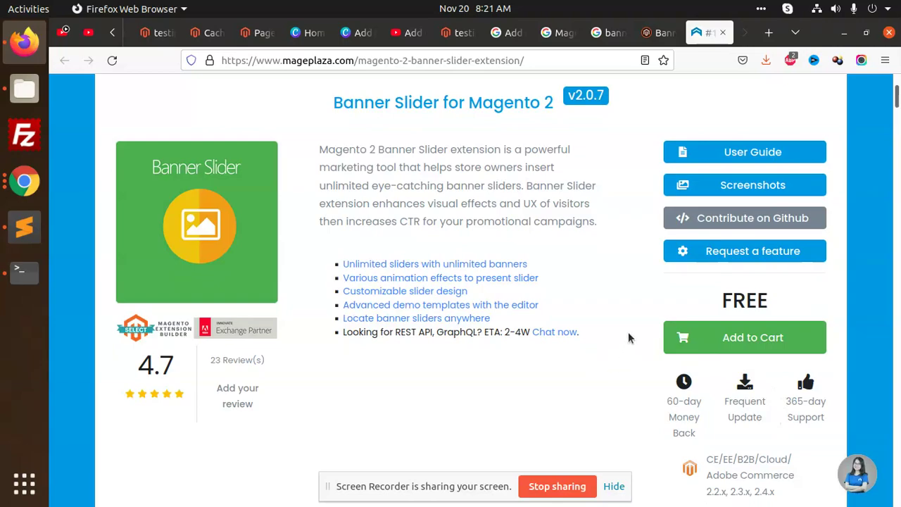
pyautogui.click(697, 217)
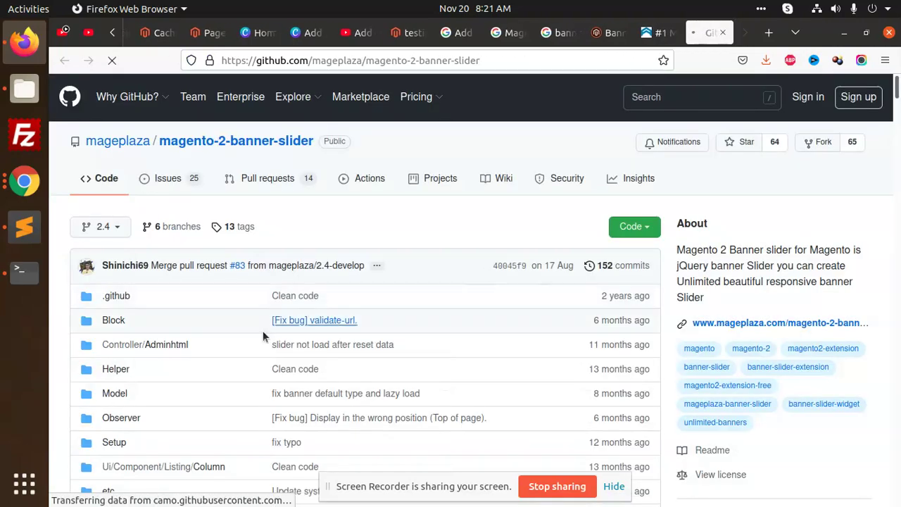
# Step: Copy the 'Without Social Proof' composer require command from the README's Install via composer section
pyautogui.scroll(-15, 345, 330)
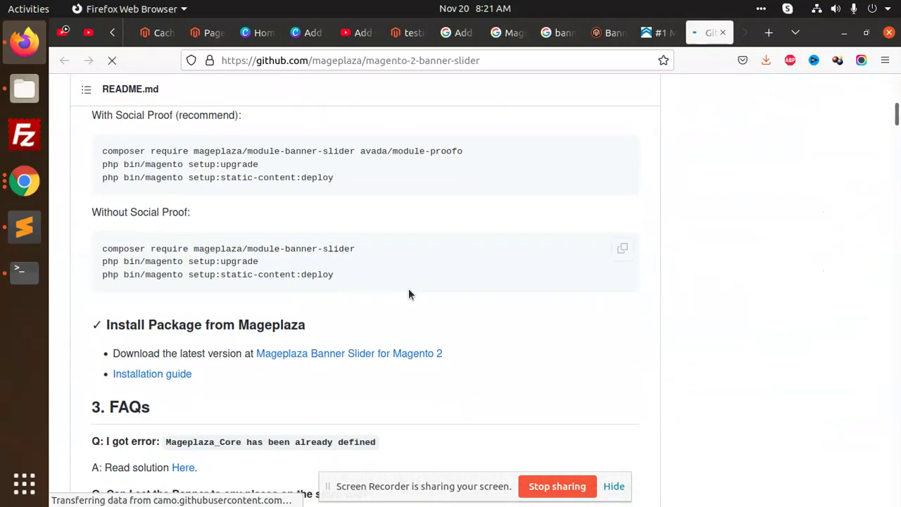
pyautogui.scroll(2, 409, 294)
pyautogui.tripleClick(248, 223)
pyautogui.rightClick(251, 223)
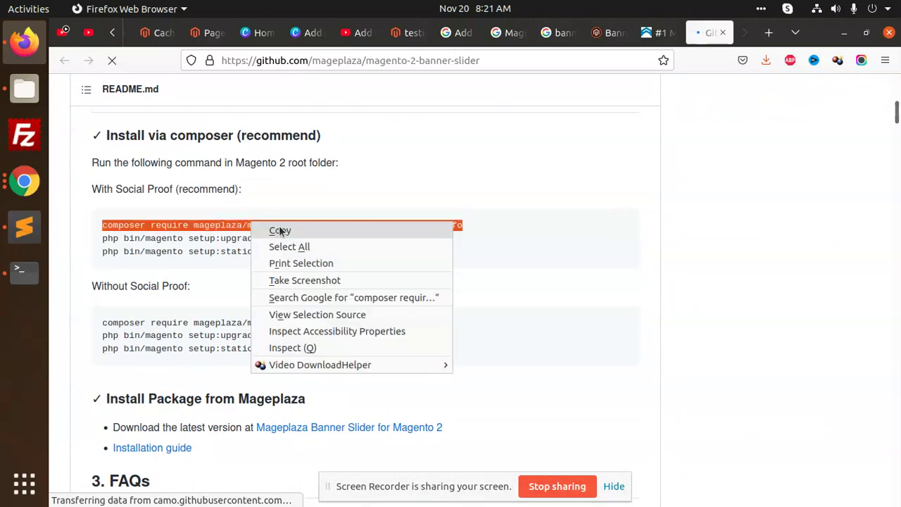
pyautogui.click(280, 231)
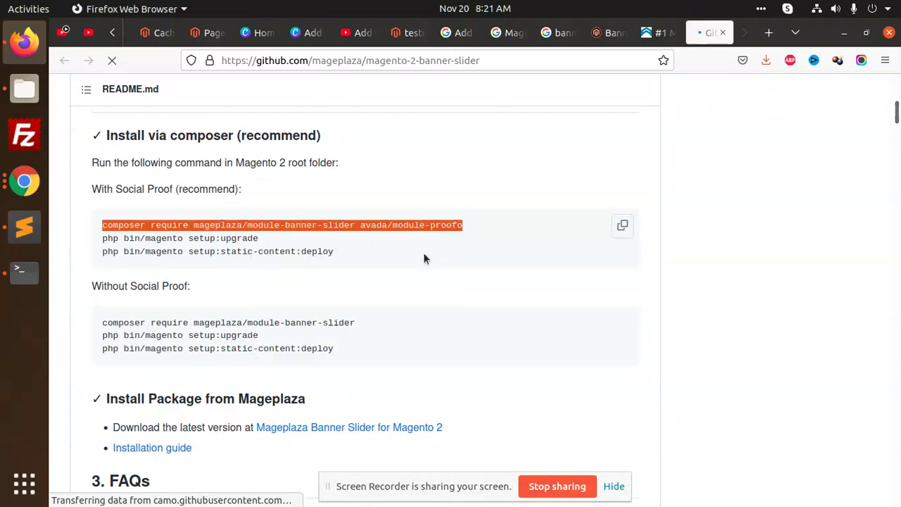
pyautogui.tripleClick(255, 323)
pyautogui.rightClick(257, 325)
pyautogui.click(279, 328)
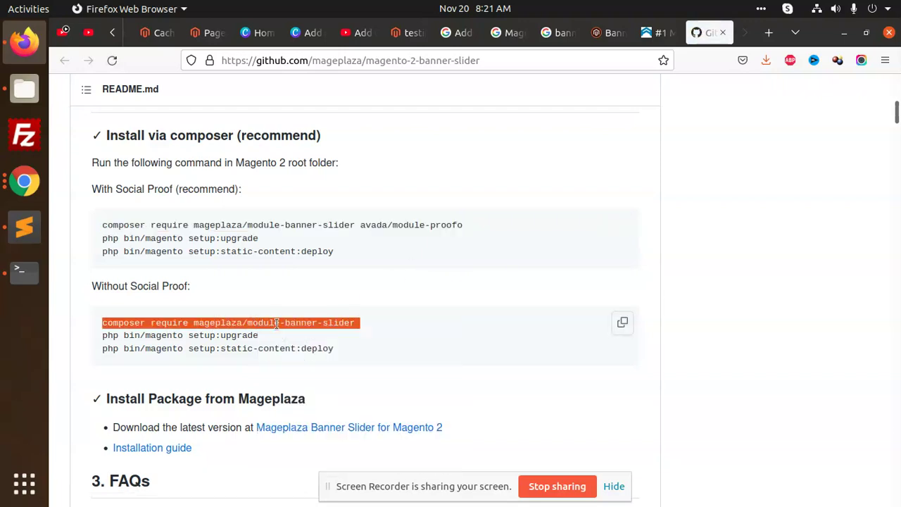
pyautogui.rightClick(279, 324)
pyautogui.click(284, 332)
# Step: Run the pasted composer require command with sudo, supplying the password and answering 'yes'
pyautogui.click(24, 270)
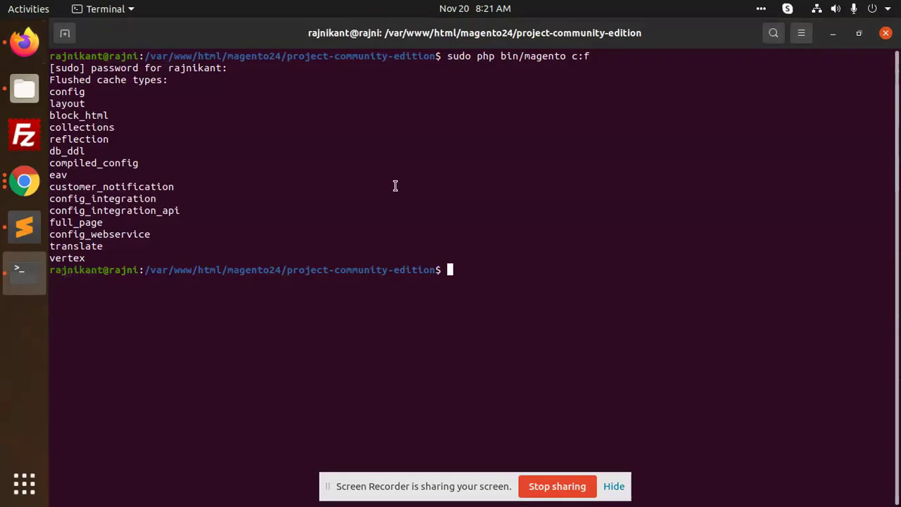
pyautogui.rightClick(528, 194)
pyautogui.click(548, 229)
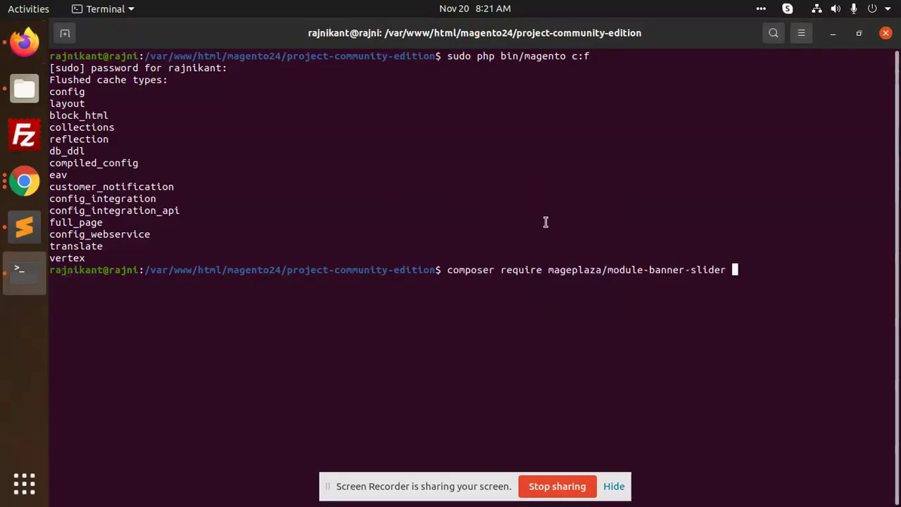
pyautogui.press('Left')
pyautogui.press('Left')
pyautogui.press('Left')
pyautogui.press('Left')
pyautogui.press('Left')
pyautogui.press('Left')
pyautogui.press('Left')
pyautogui.press('Left')
pyautogui.press('Left')
pyautogui.press('Left')
pyautogui.press('Left')
pyautogui.press('Left')
pyautogui.press('Left')
pyautogui.press('Left')
pyautogui.press('Left')
pyautogui.press('Left')
pyautogui.press('Left')
pyautogui.press('Left')
pyautogui.press('Left')
pyautogui.press('Left')
pyautogui.write('sudo')
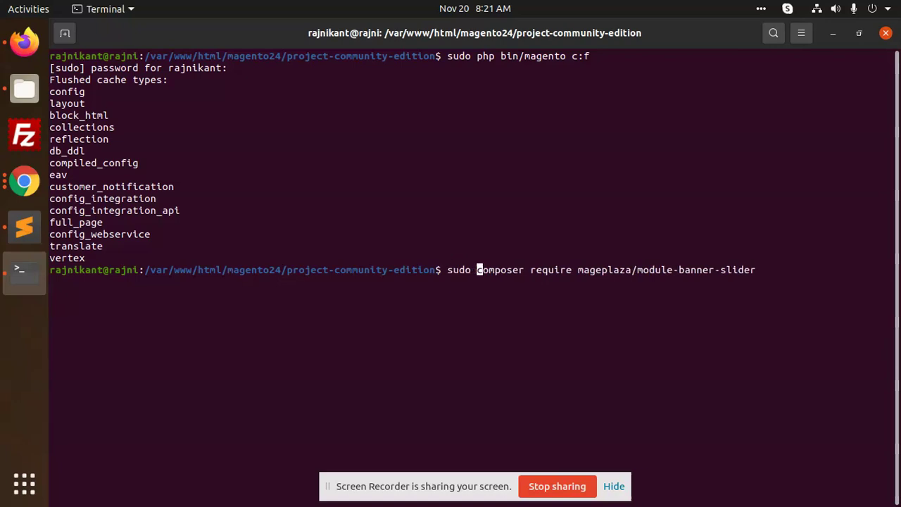
pyautogui.press('Return')
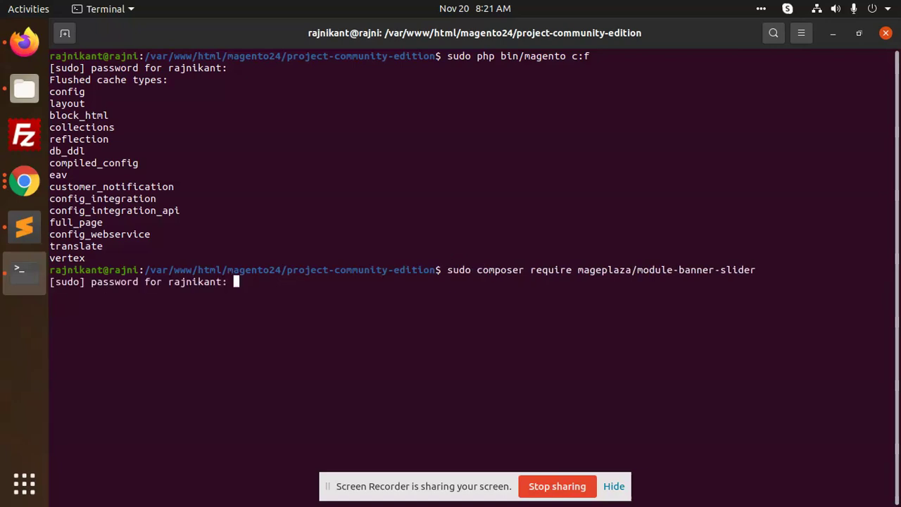
pyautogui.press('Return')
pyautogui.write('yes]? yes')
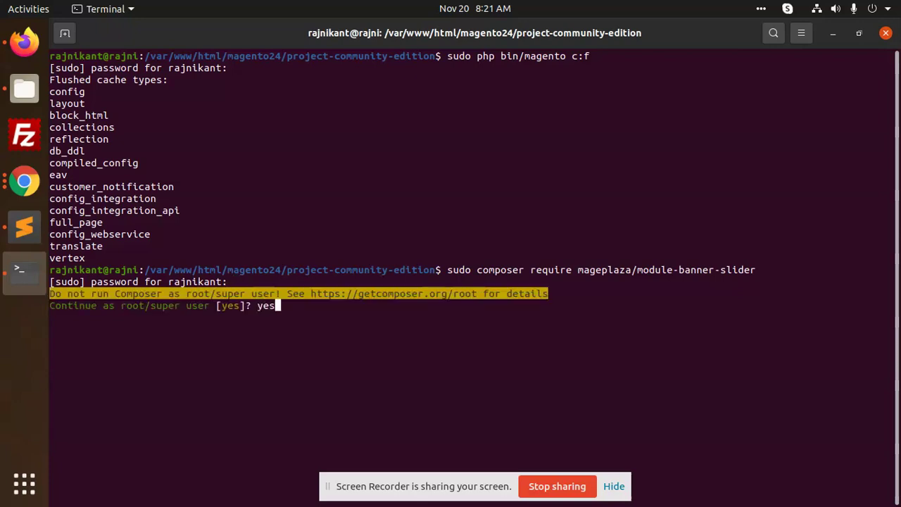
pyautogui.press('Return')
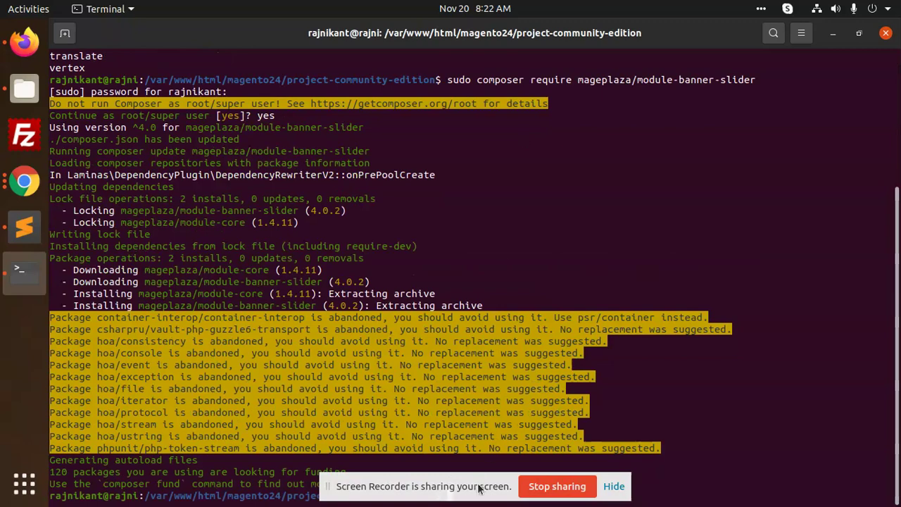
pyautogui.moveTo(482, 485); pyautogui.dragTo(583, 246)
pyautogui.click(668, 421)
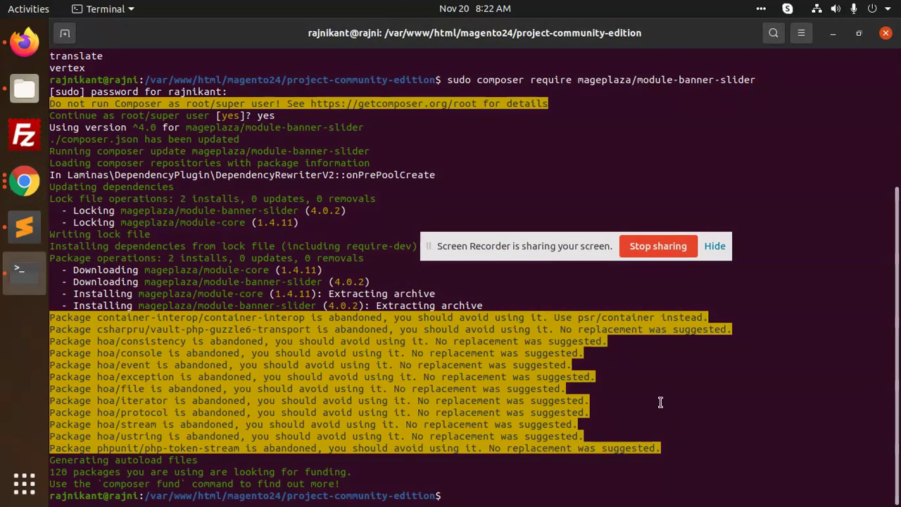
# Step: Close Solutions.php and GetAllCustomers.php in Sublime Text and copy the setup:di:compile command from the notes
pyautogui.click(24, 226)
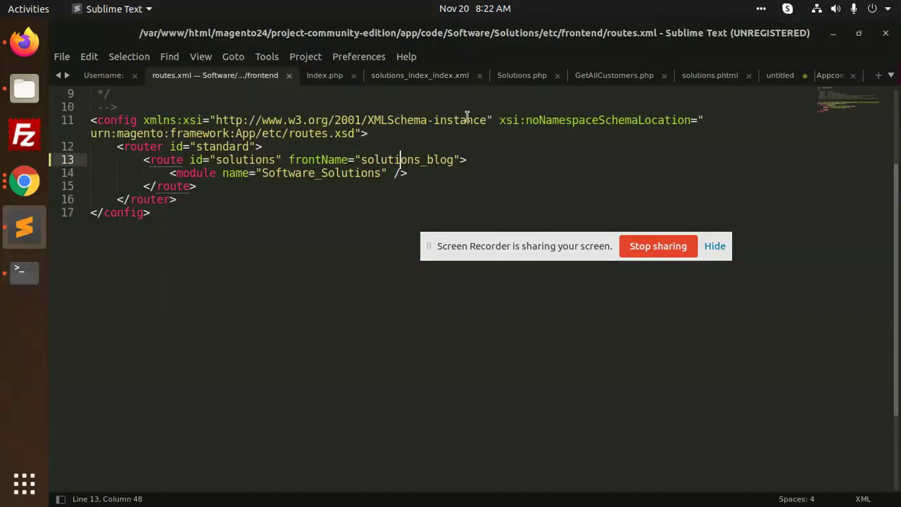
pyautogui.middleClick(529, 76)
pyautogui.middleClick(530, 76)
pyautogui.click(579, 76)
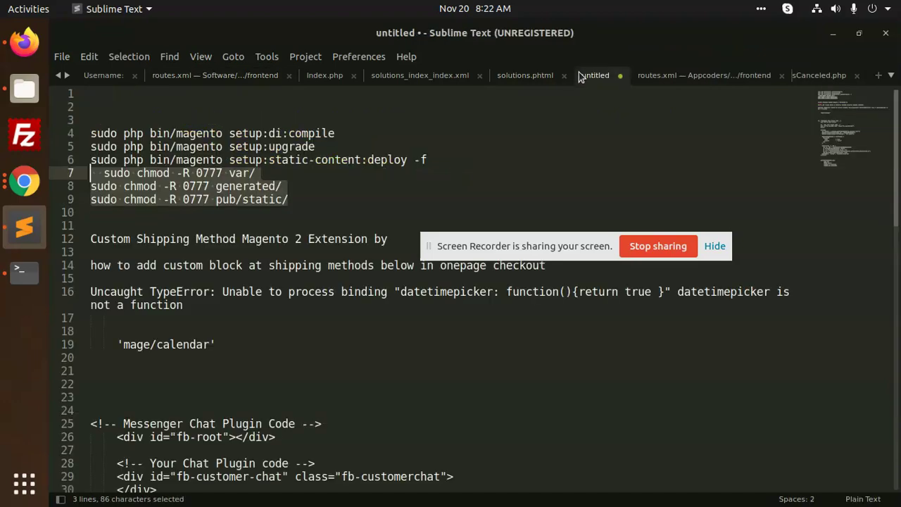
pyautogui.moveTo(345, 133); pyautogui.dragTo(39, 135)
pyautogui.hotkey('ctrl', 'c')
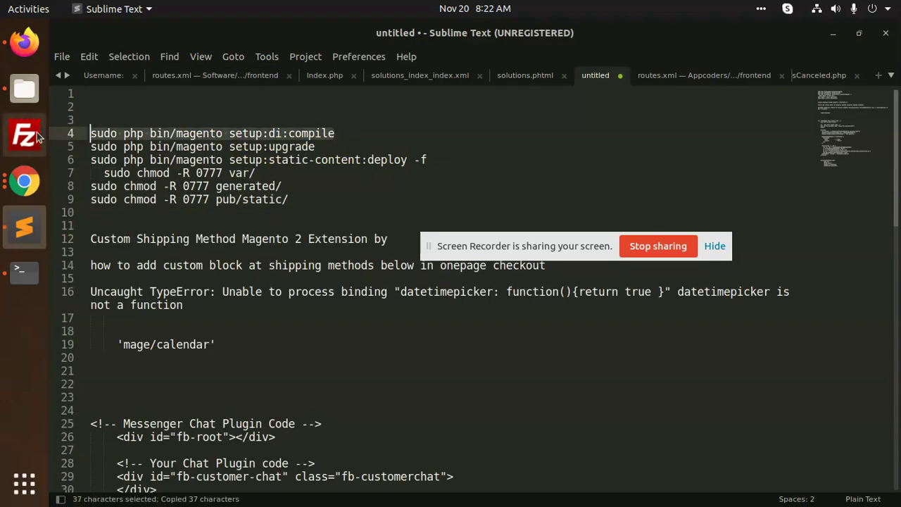
# Step: Run sudo php bin/magento setup:di:compile in the terminal and submit the sudo password
pyautogui.click(24, 271)
pyautogui.rightClick(407, 181)
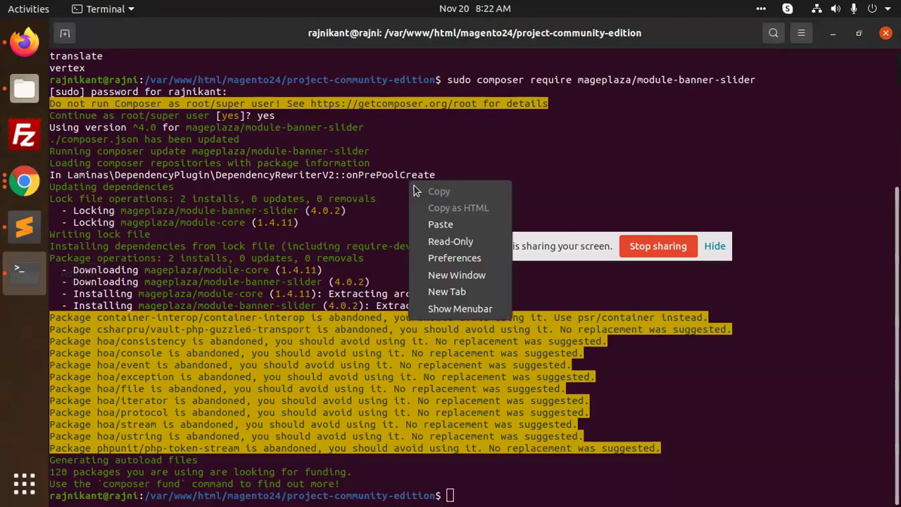
pyautogui.click(440, 224)
pyautogui.press('Return')
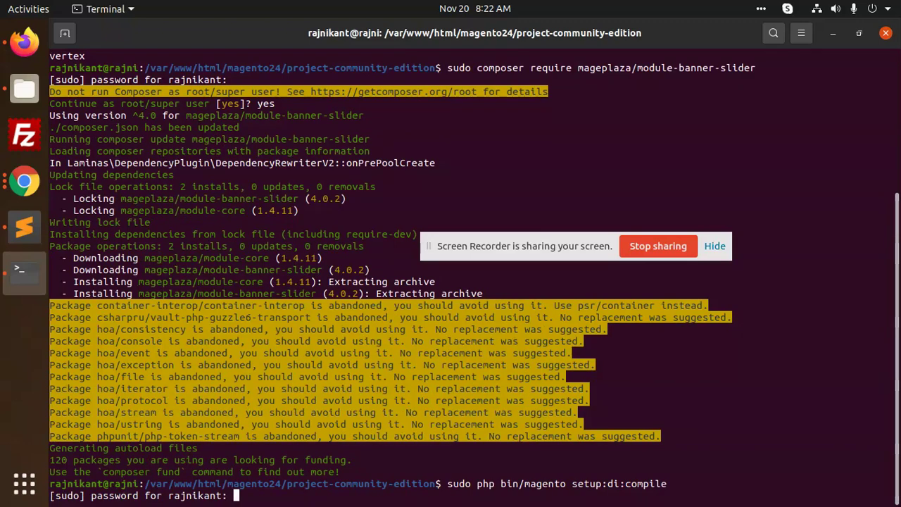
pyautogui.press('Return')
# Step: Copy the setup:upgrade command from the notes and let compilation finish at 9/9
pyautogui.hotkey('alt', 'Tab')
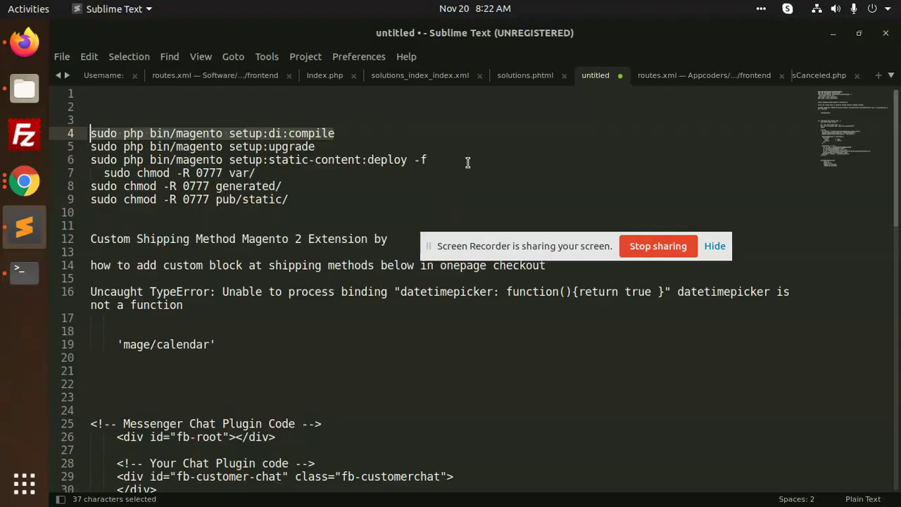
pyautogui.moveTo(373, 153); pyautogui.dragTo(68, 150)
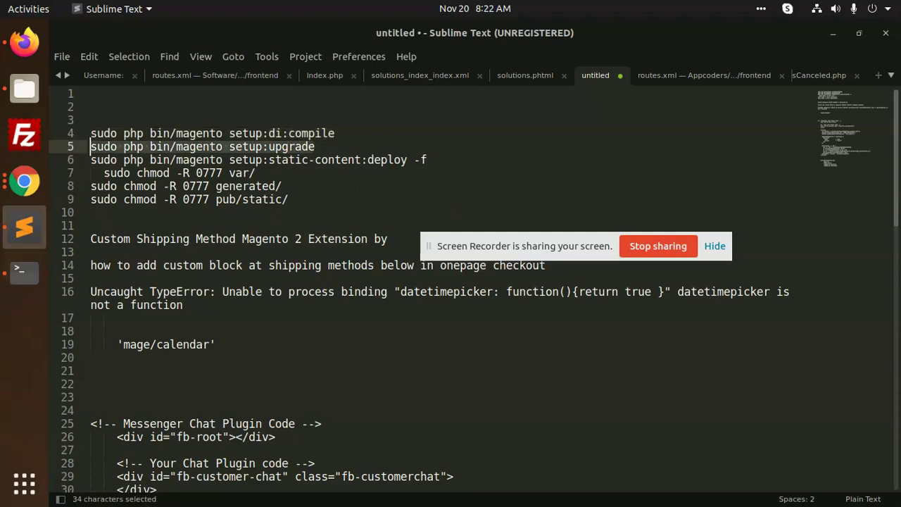
pyautogui.hotkey('ctrl', 'c')
pyautogui.hotkey('alt', 'Tab')
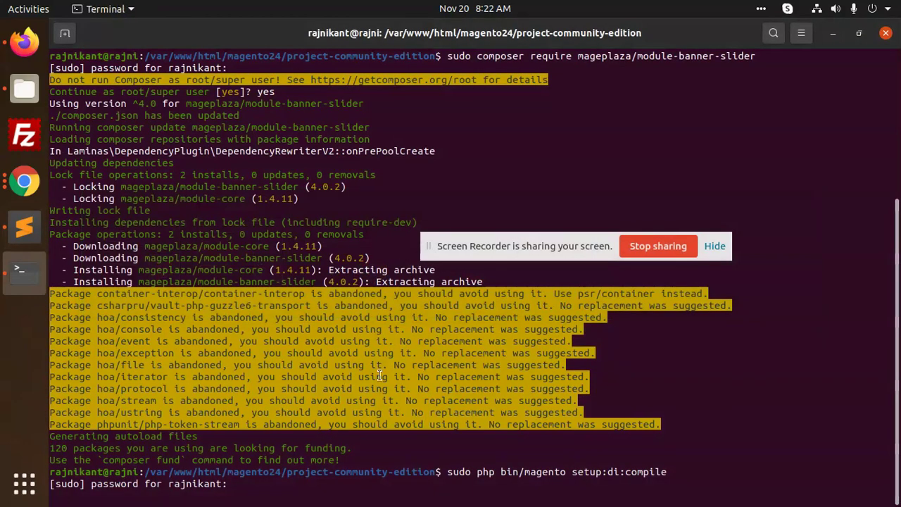
pyautogui.press('Return')
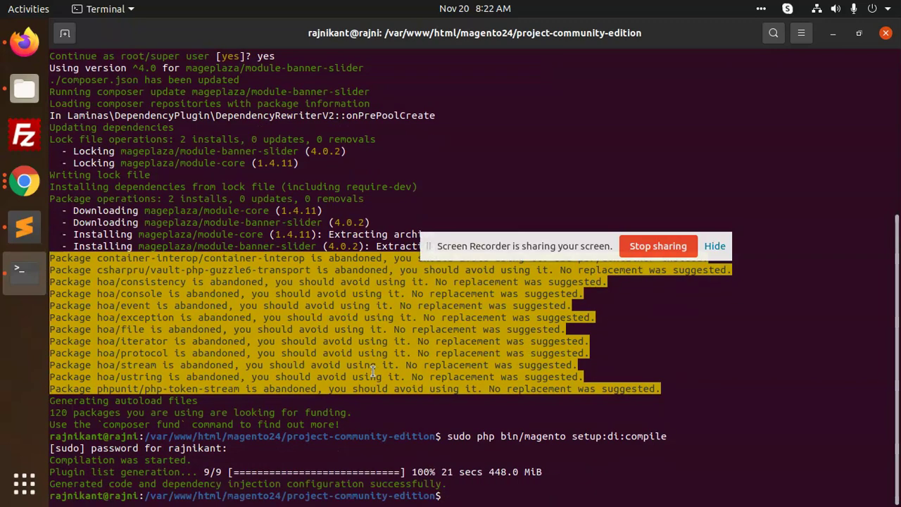
# Step: Run the setup:upgrade command in the terminal
pyautogui.rightClick(766, 357)
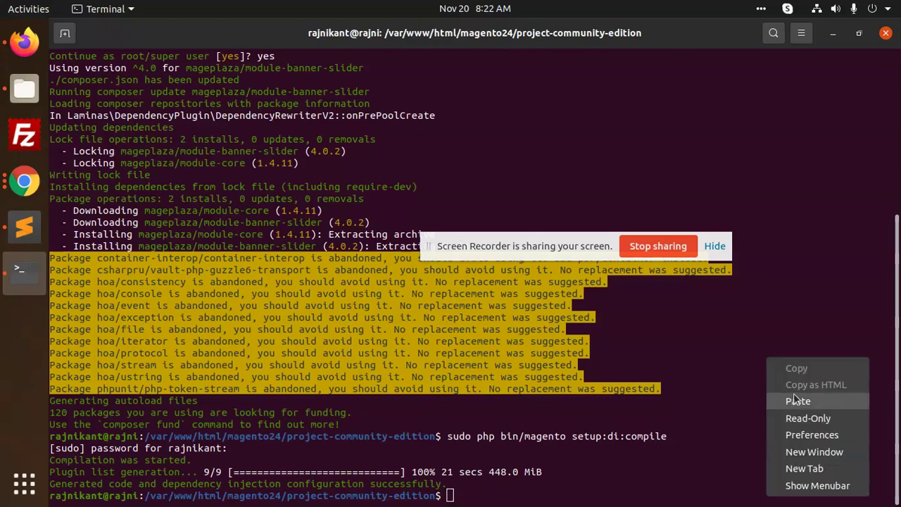
pyautogui.click(794, 399)
pyautogui.press('Return')
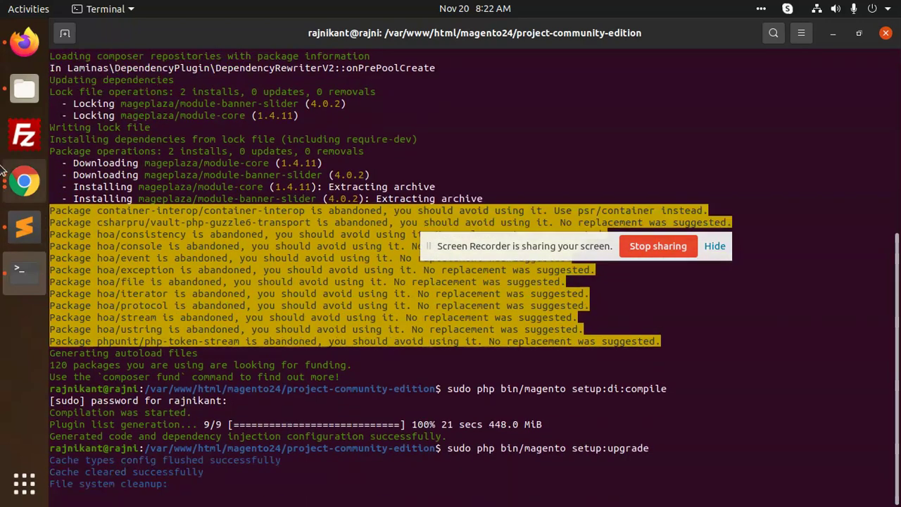
# Step: Copy setup:static-content:deploy -f from the notes and run it in the terminal
pyautogui.click(24, 227)
pyautogui.moveTo(427, 161); pyautogui.dragTo(90, 161)
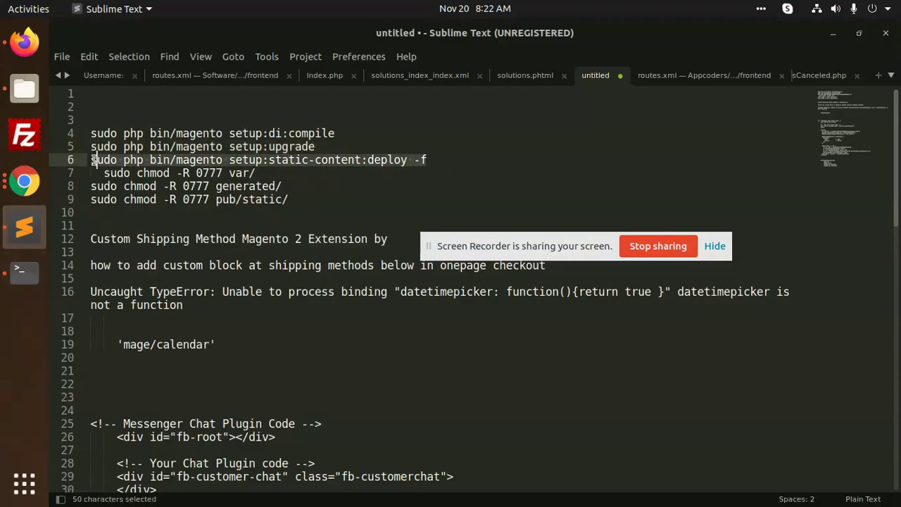
pyautogui.hotkey('ctrl', 'c')
pyautogui.hotkey('alt', 'Tab')
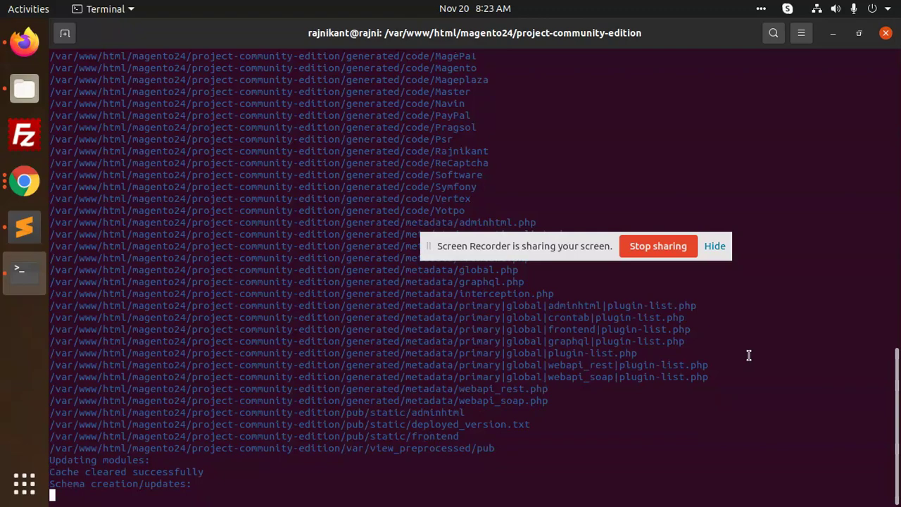
pyautogui.rightClick(641, 392)
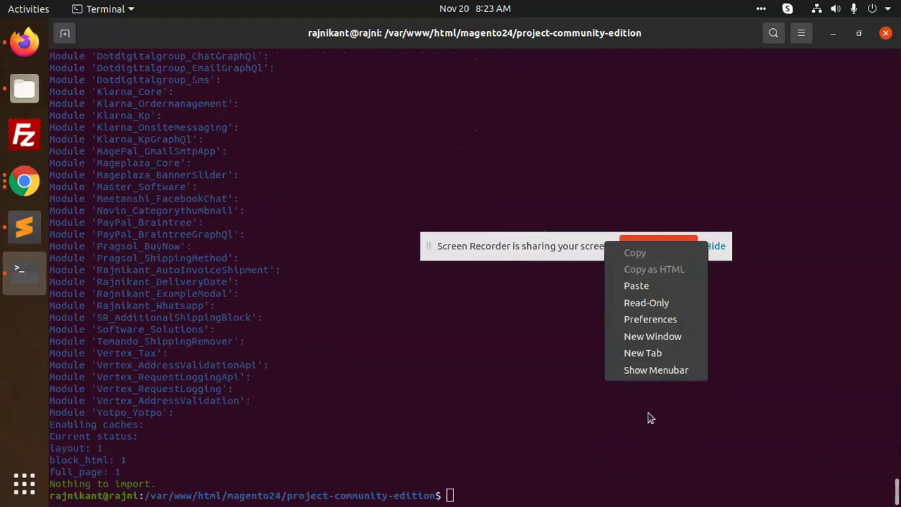
pyautogui.click(645, 287)
pyautogui.press('Return')
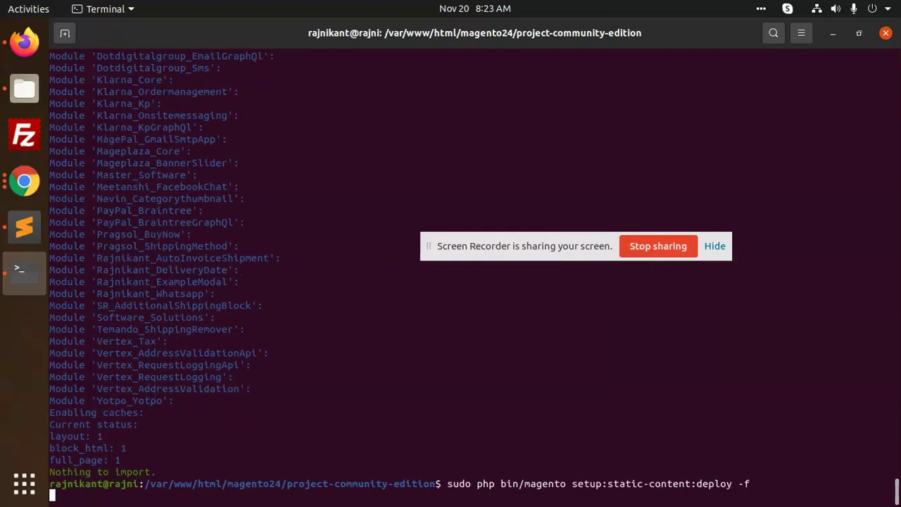
# Step: Run the three sudo chmod -R 0777 commands for var, generated and pub/static
pyautogui.hotkey('alt', 'Tab')
pyautogui.moveTo(289, 199); pyautogui.dragTo(95, 181)
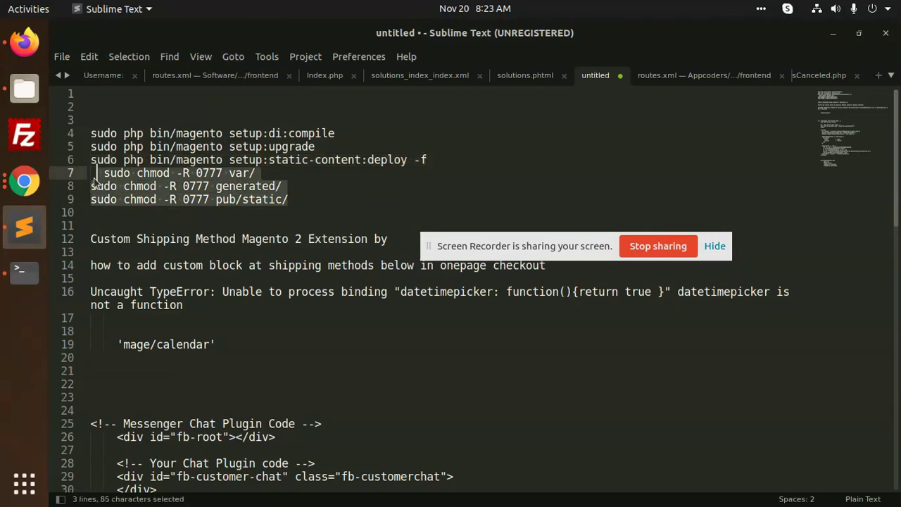
pyautogui.hotkey('ctrl', 'c')
pyautogui.hotkey('alt', 'Tab')
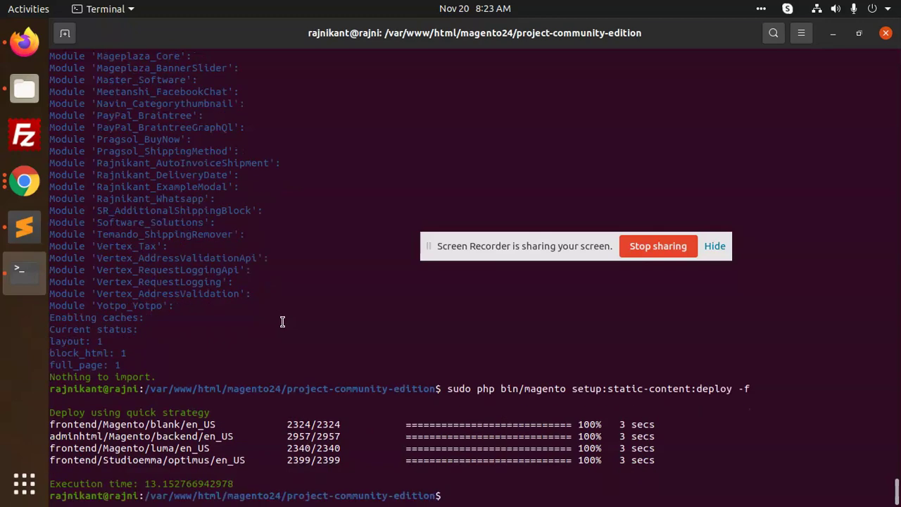
pyautogui.rightClick(282, 322)
pyautogui.click(313, 368)
pyautogui.press('Return')
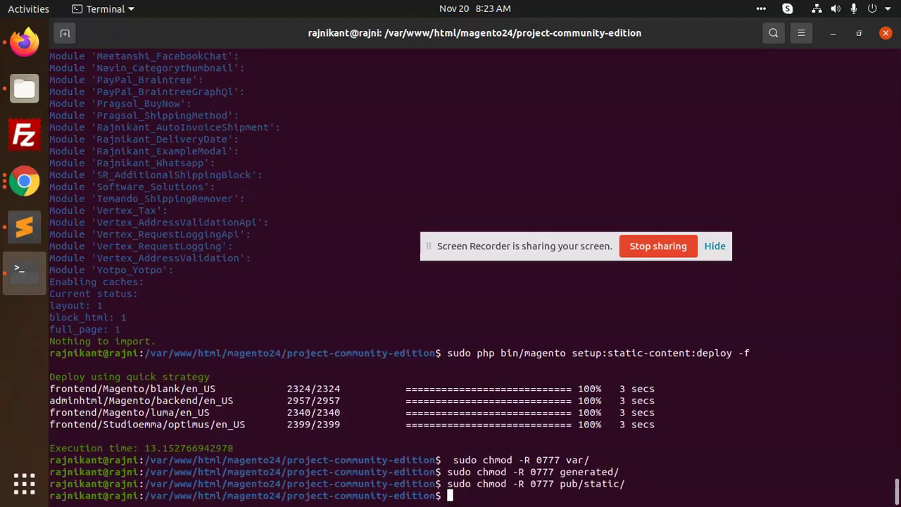
pyautogui.click(24, 42)
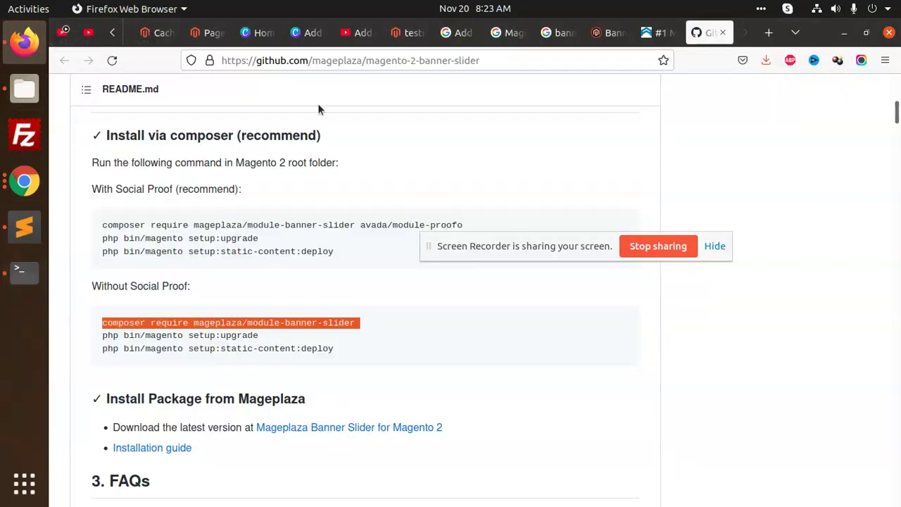
# Step: Scroll the README's FAQs and features, then return to the admin CMS Pages grid
pyautogui.scroll(-10, 381, 285)
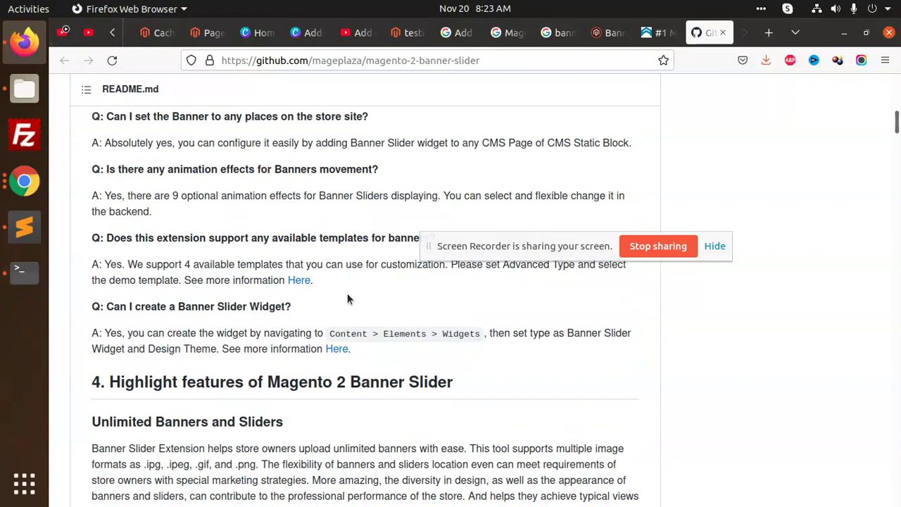
pyautogui.scroll(-3, 340, 314)
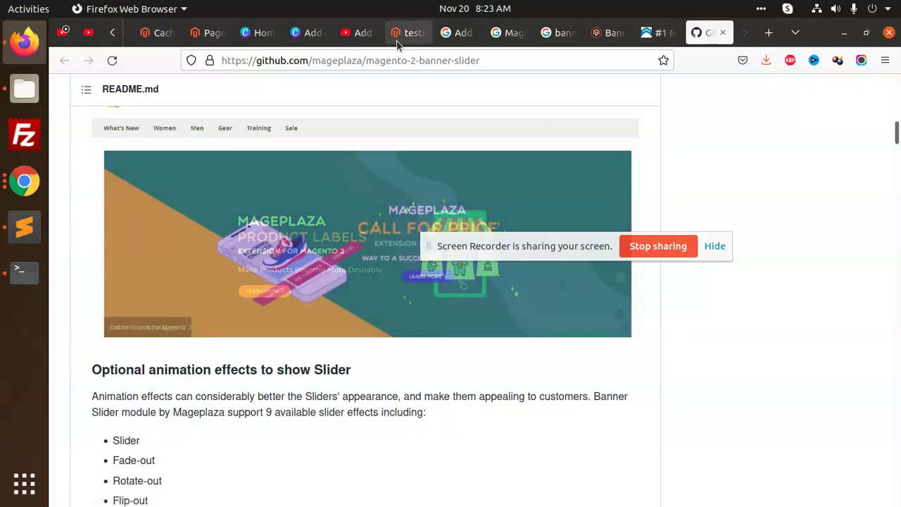
pyautogui.click(206, 32)
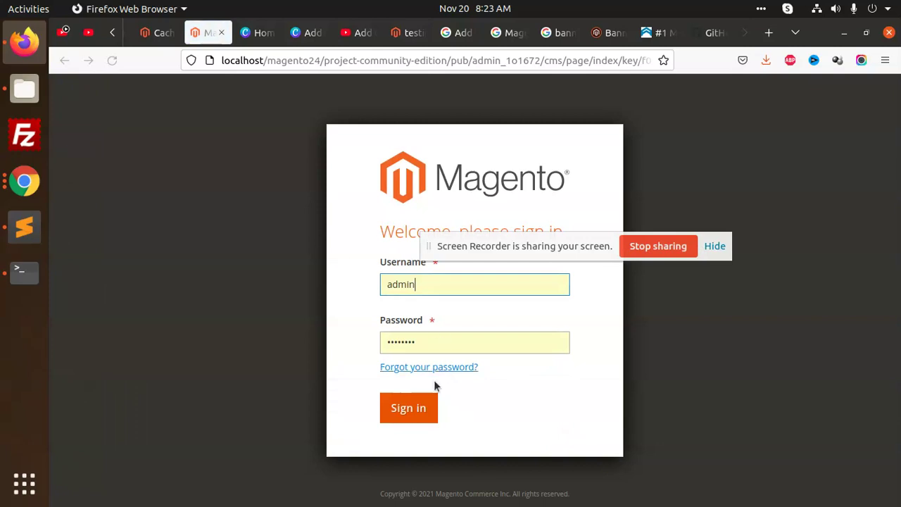
# Step: Sign in, go to Stores > Configuration and expand the Mageplaza Extensions group
pyautogui.click(408, 407)
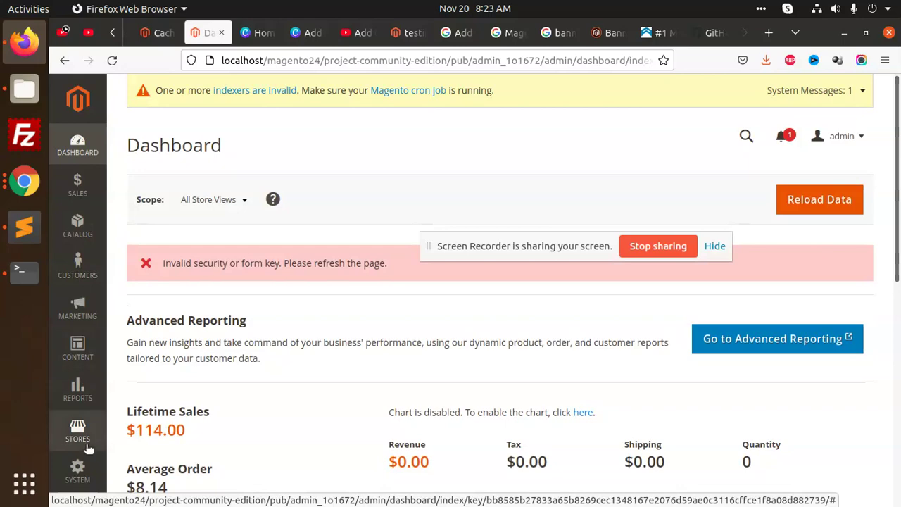
pyautogui.click(77, 430)
pyautogui.click(164, 204)
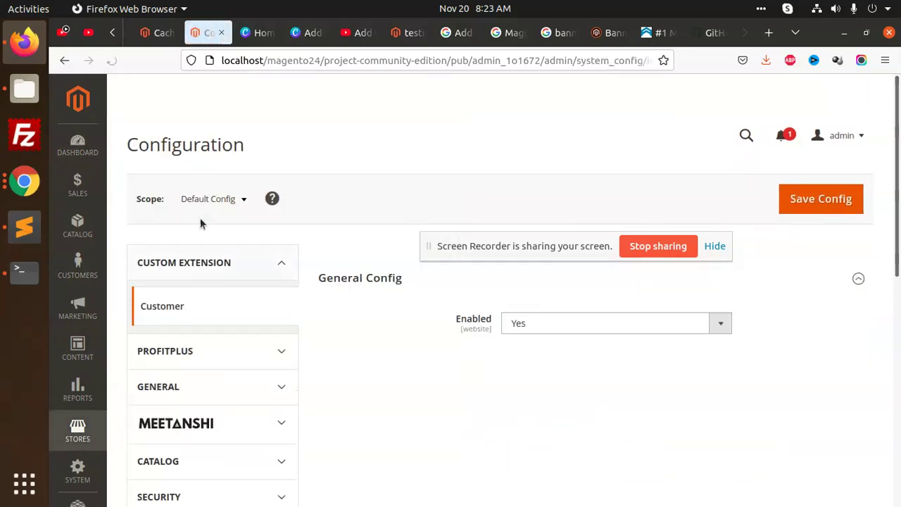
pyautogui.scroll(-2, 321, 339)
pyautogui.scroll(-4, 302, 332)
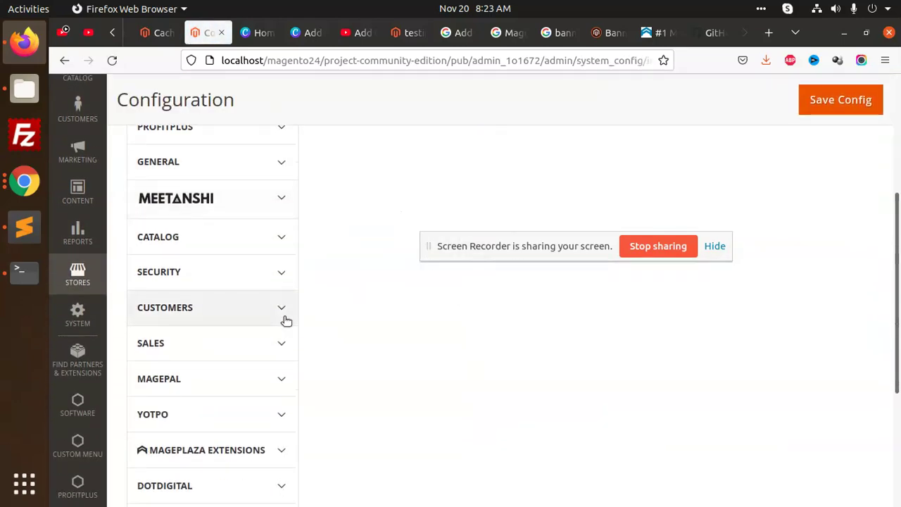
pyautogui.scroll(-4, 261, 331)
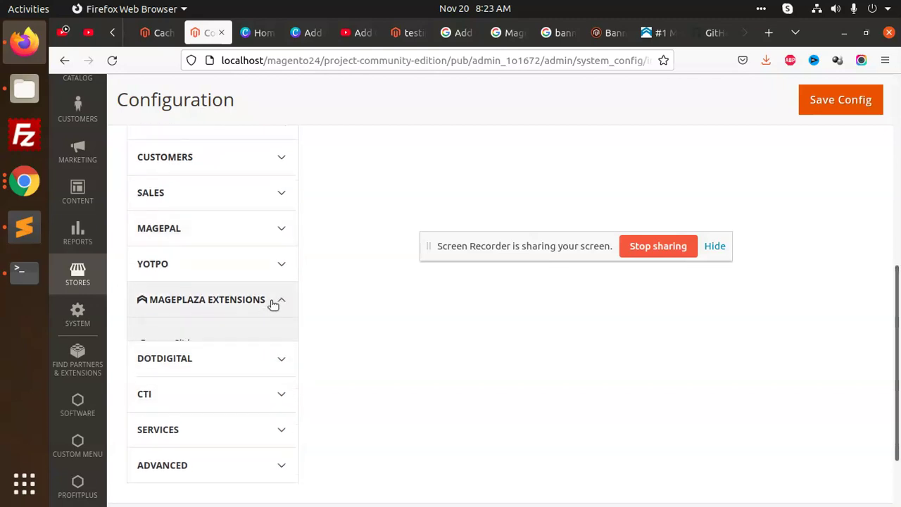
pyautogui.click(274, 301)
# Step: Expand the Banner Slider's Module Information, General and Slider Design Configuration sections
pyautogui.click(200, 347)
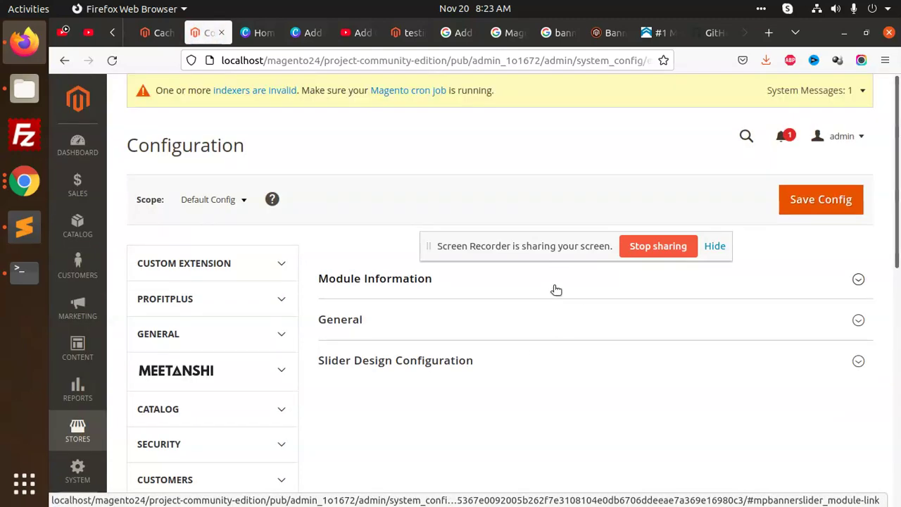
pyautogui.click(554, 283)
pyautogui.scroll(-6, 566, 414)
pyautogui.click(352, 226)
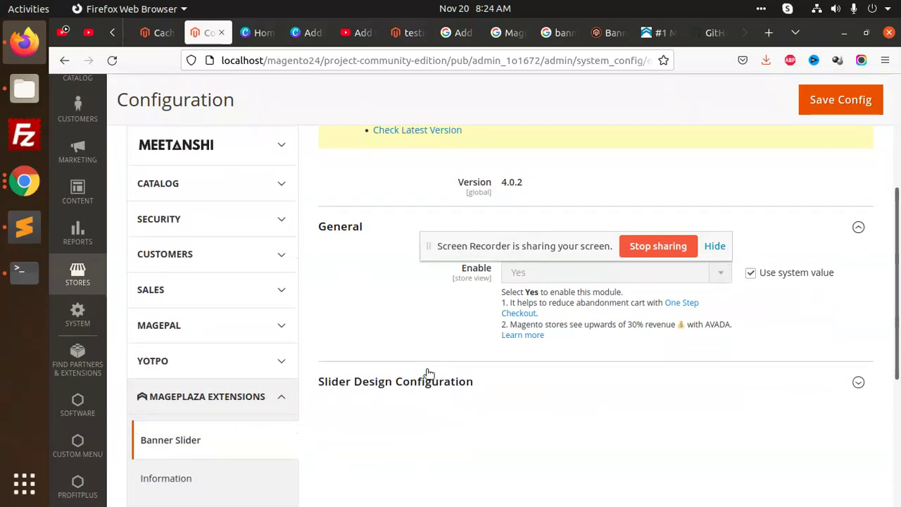
pyautogui.click(501, 380)
pyautogui.scroll(-4, 619, 393)
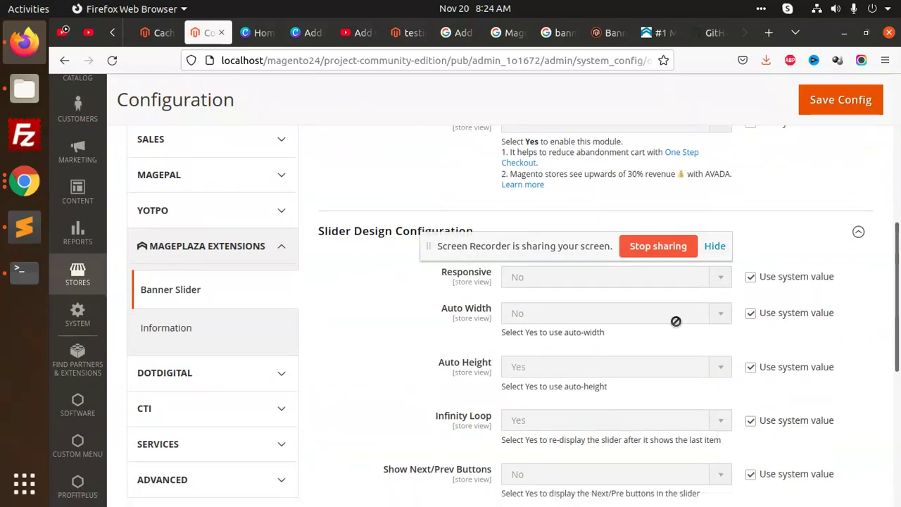
# Step: Set Responsive to Yes instead of the system value and save the configuration
pyautogui.click(750, 277)
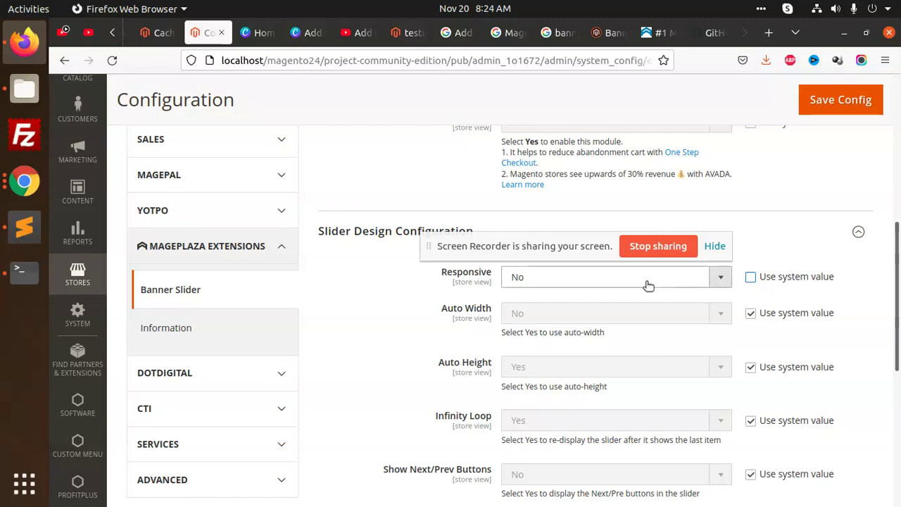
pyautogui.click(617, 278)
pyautogui.click(600, 295)
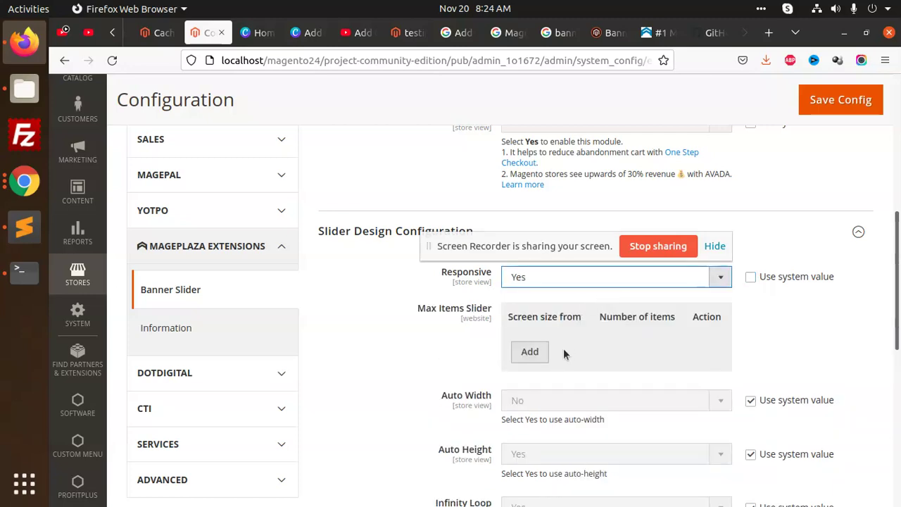
pyautogui.scroll(-4, 638, 338)
pyautogui.scroll(2, 683, 351)
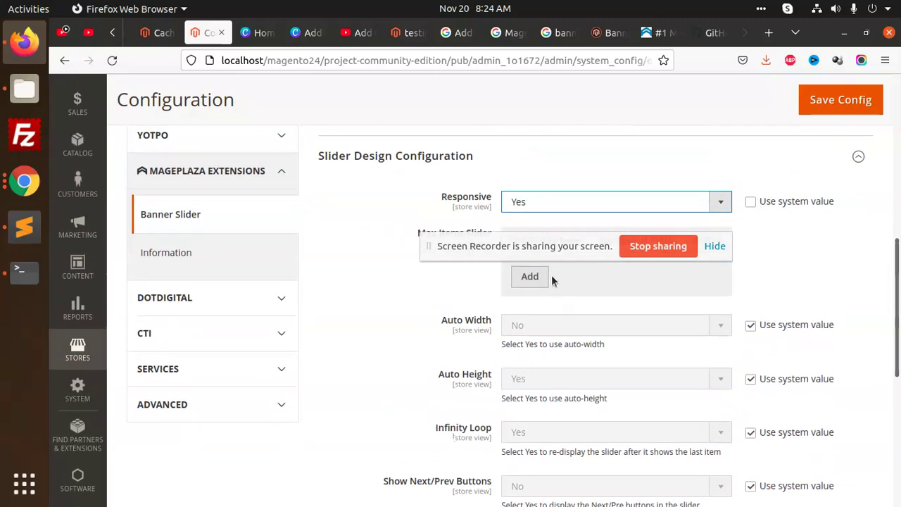
pyautogui.click(547, 255)
pyautogui.scroll(-10, 604, 212)
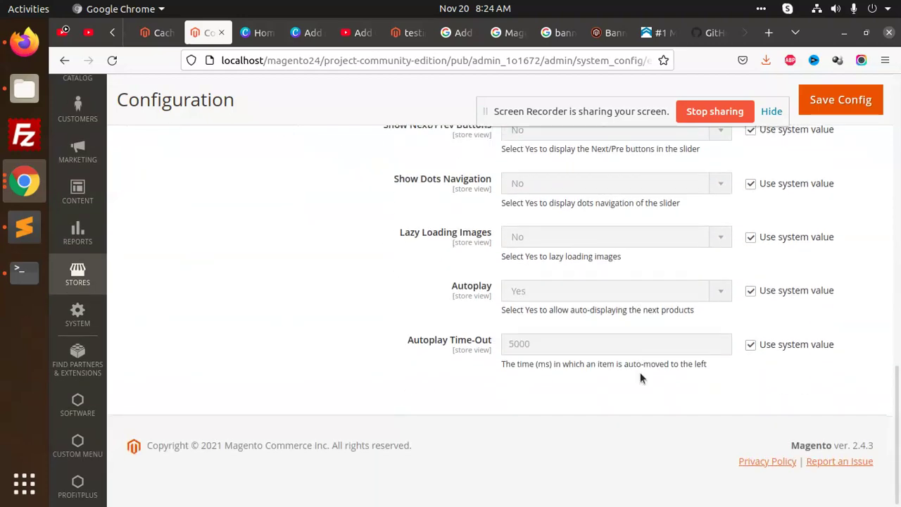
pyautogui.scroll(10, 832, 283)
pyautogui.click(841, 100)
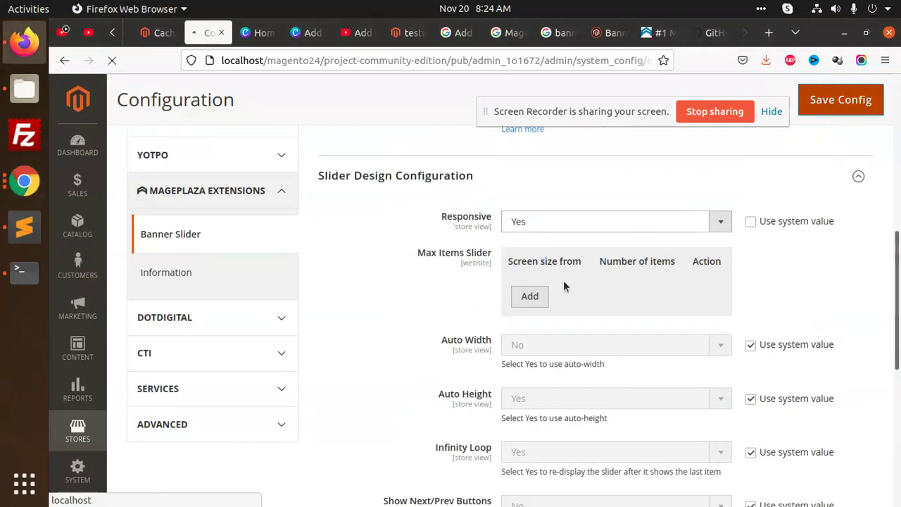
# Step: Open Manage Banners and Manage Sliders in new tabs and start a new banner
pyautogui.click(77, 348)
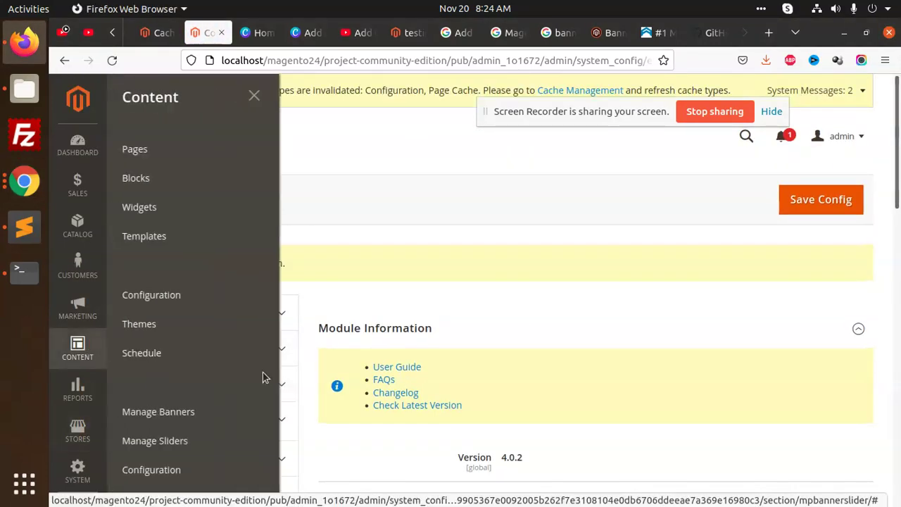
pyautogui.scroll(-3, 222, 399)
pyautogui.middleClick(181, 262)
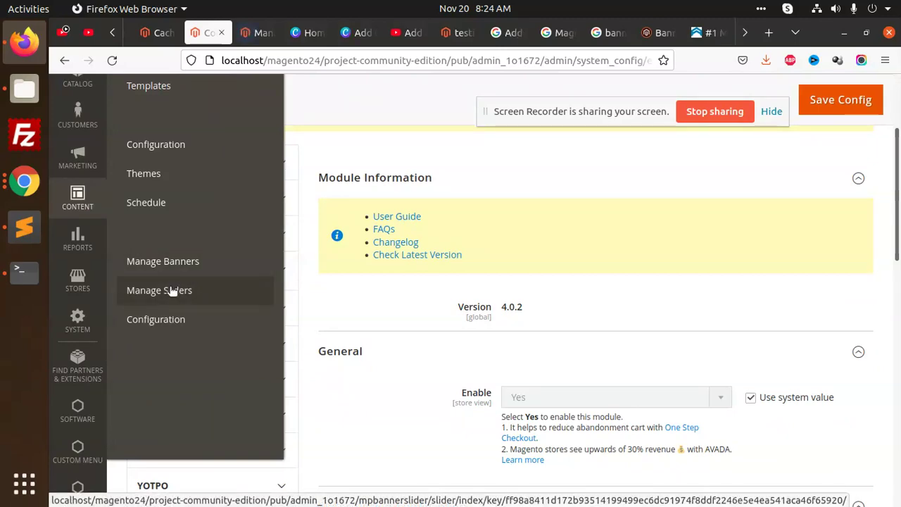
pyautogui.middleClick(173, 290)
pyautogui.click(257, 32)
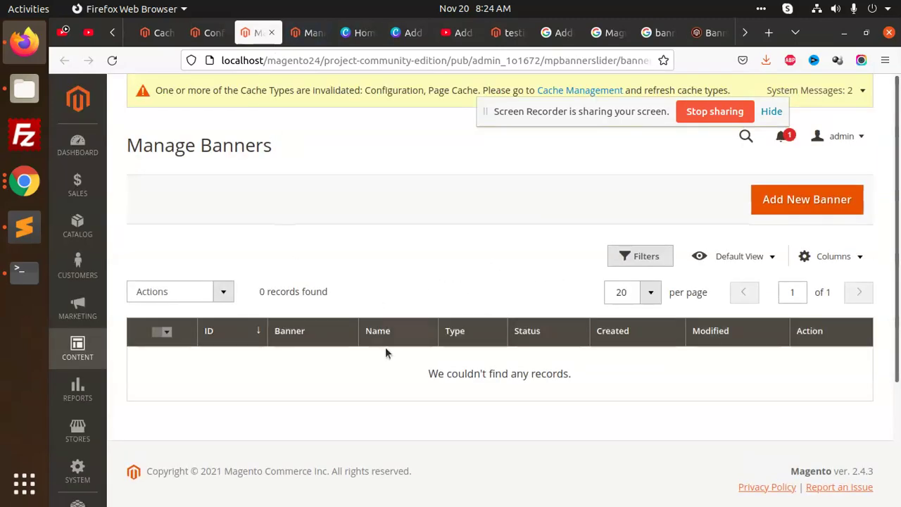
pyautogui.click(781, 204)
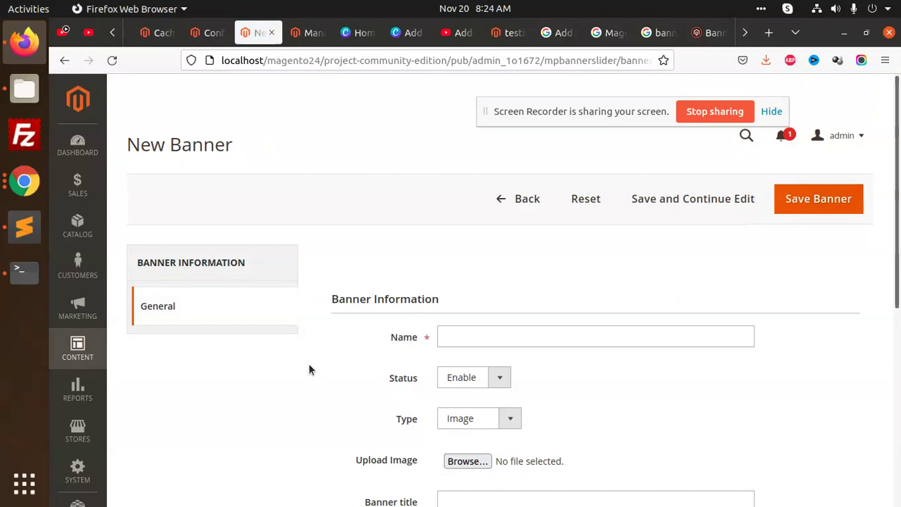
# Step: Name the banner test1 and upload the Admin Category Product Thumbnail image
pyautogui.scroll(-2, 423, 302)
pyautogui.click(498, 262)
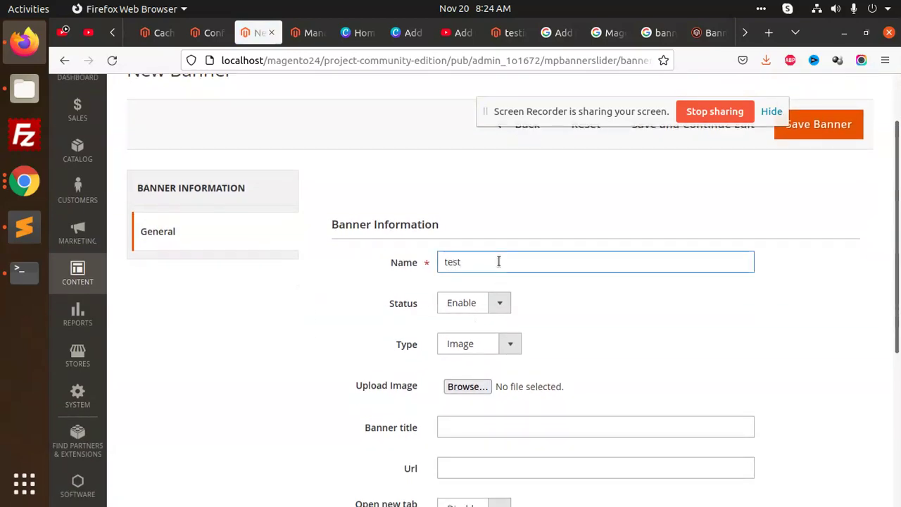
pyautogui.click(467, 387)
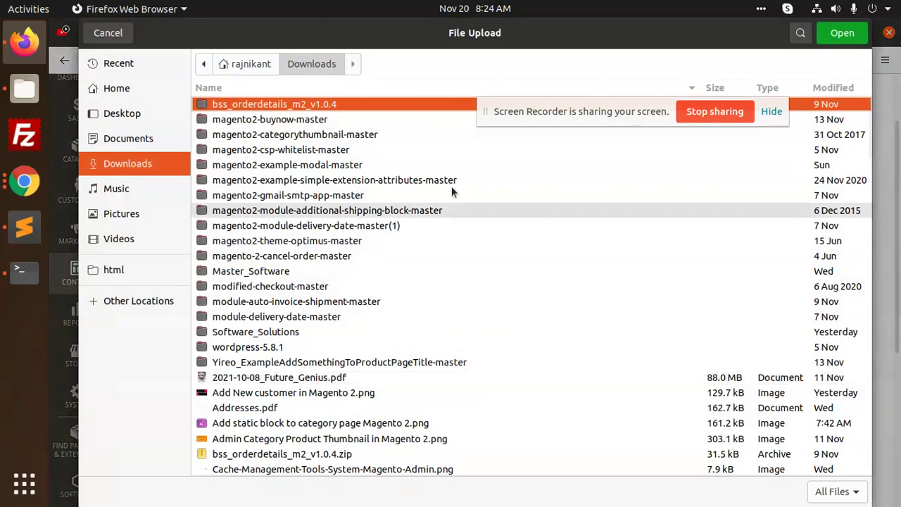
pyautogui.scroll(-4, 326, 259)
pyautogui.doubleClick(283, 304)
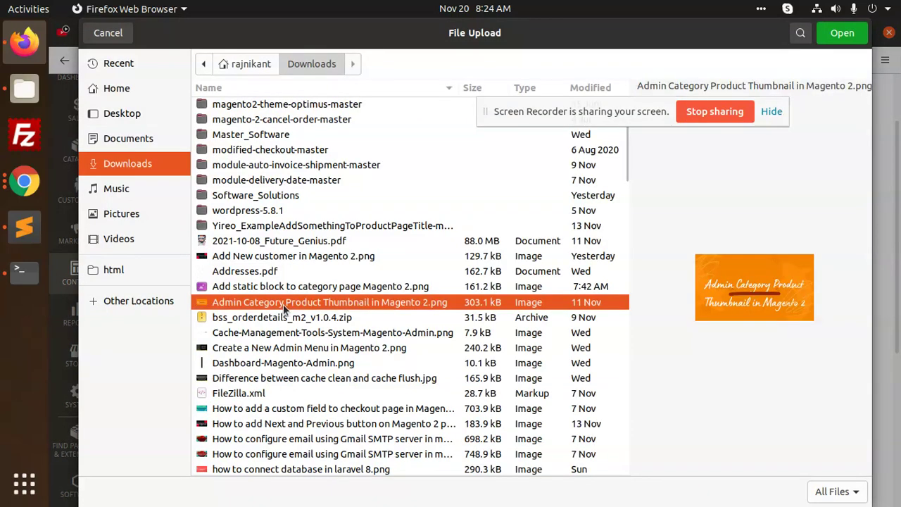
# Step: Give it banner title 'astagtagsa', enable Open new tab, and save the banner
pyautogui.scroll(-4, 638, 345)
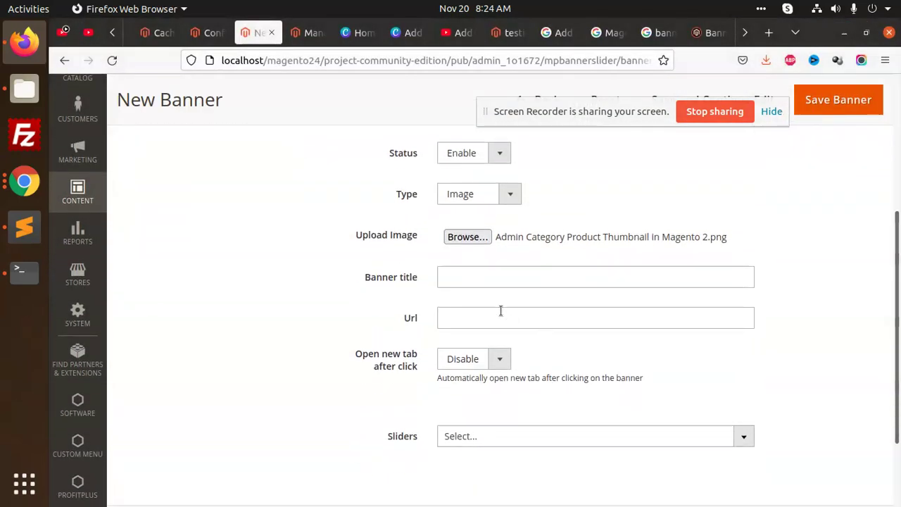
pyautogui.write('astagtagsa')
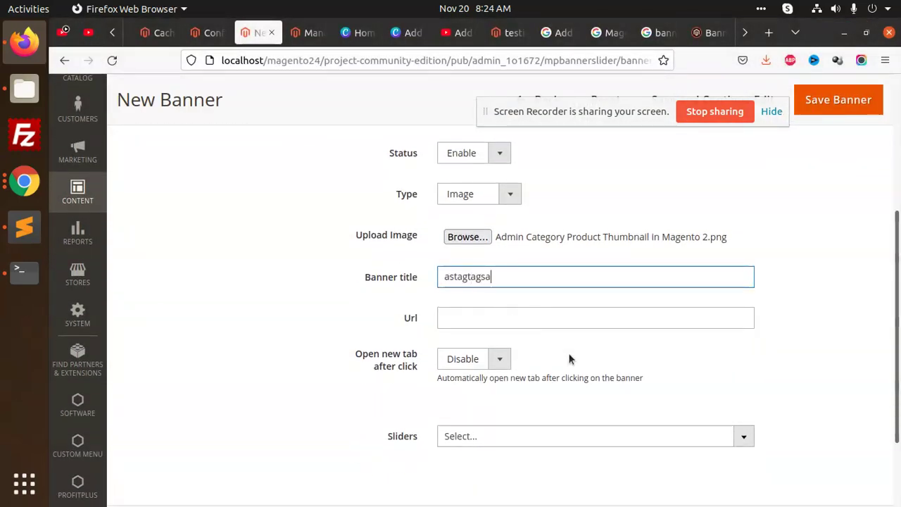
pyautogui.click(474, 359)
pyautogui.click(462, 376)
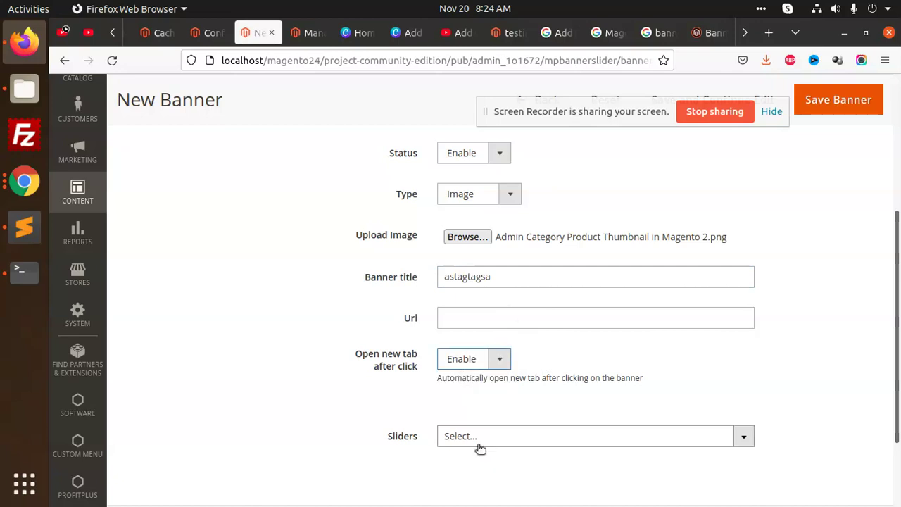
pyautogui.click(479, 448)
pyautogui.scroll(2, 521, 401)
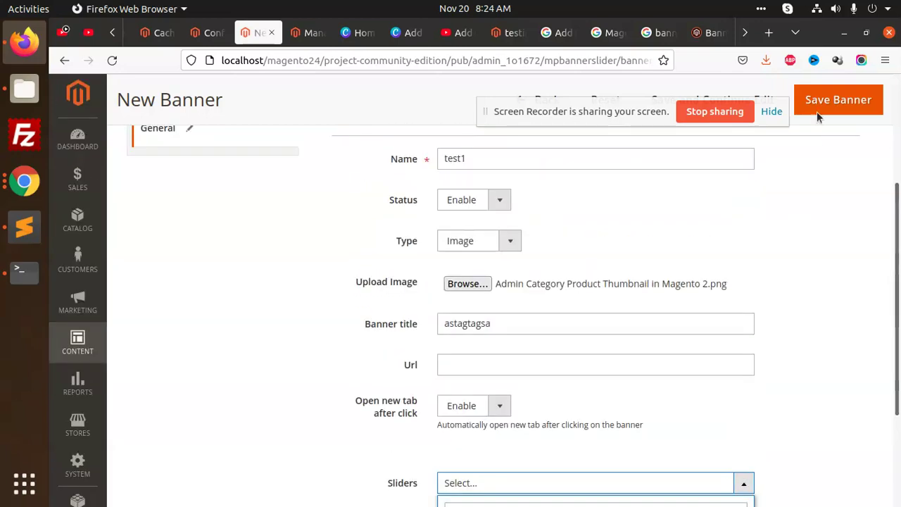
pyautogui.click(821, 110)
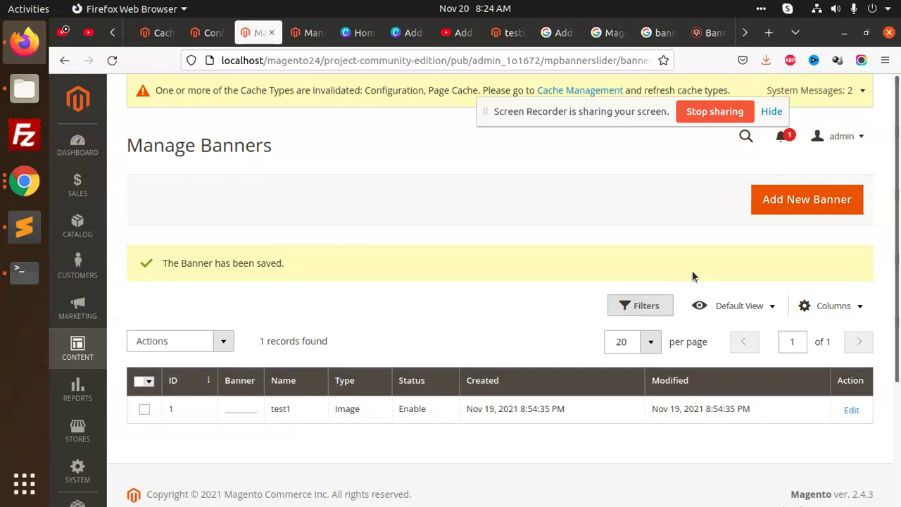
# Step: Start a new slider from Manage Sliders and name it test
pyautogui.click(308, 32)
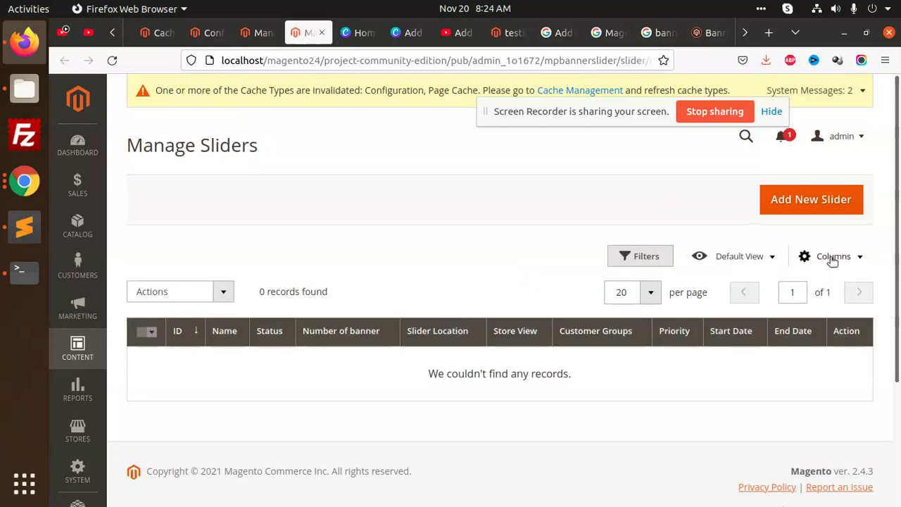
pyautogui.click(802, 202)
pyautogui.scroll(-5, 591, 322)
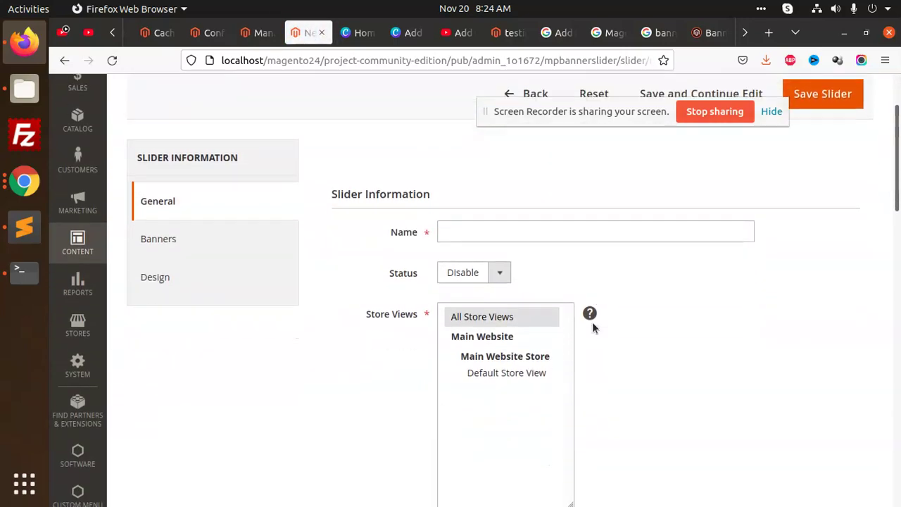
pyautogui.scroll(-3, 595, 331)
pyautogui.scroll(7, 661, 313)
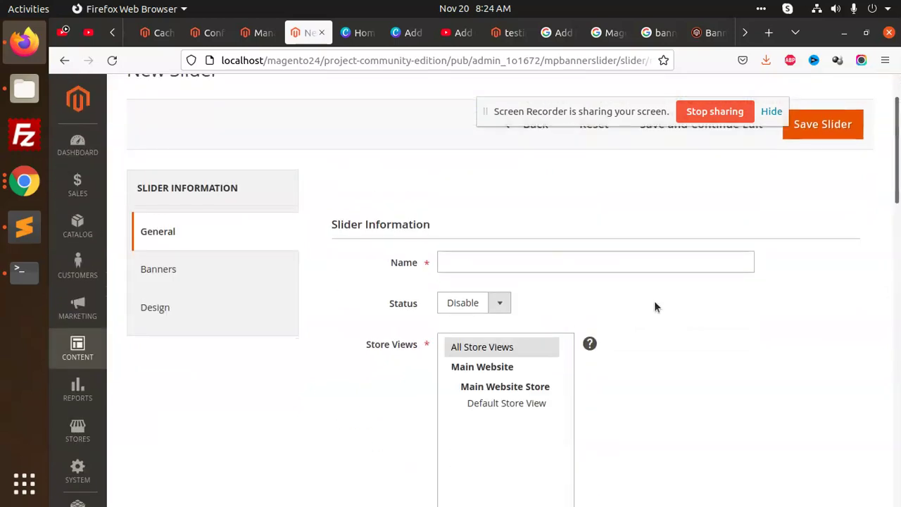
pyautogui.click(512, 258)
pyautogui.write('test')
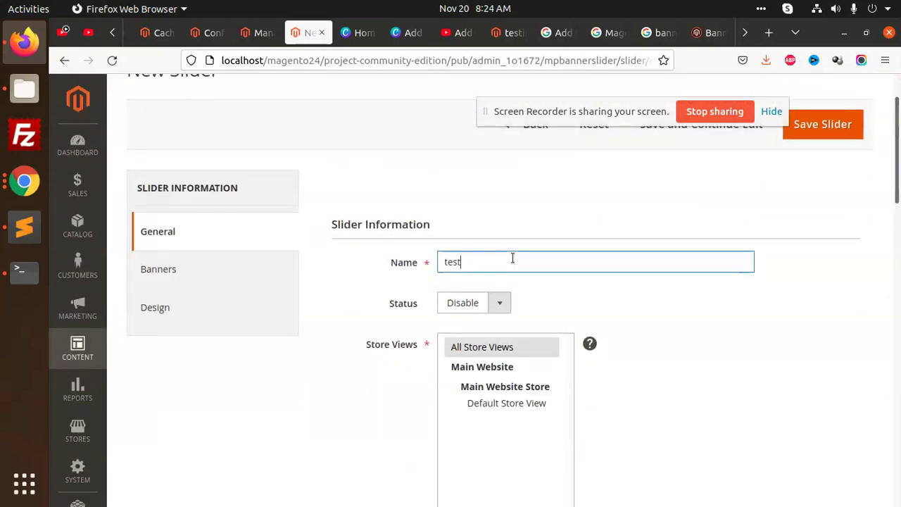
# Step: Enable the slider, select all four customer groups, and place it at Home Page top of content
pyautogui.click(465, 302)
pyautogui.click(458, 322)
pyautogui.scroll(-4, 563, 356)
pyautogui.scroll(-3, 551, 357)
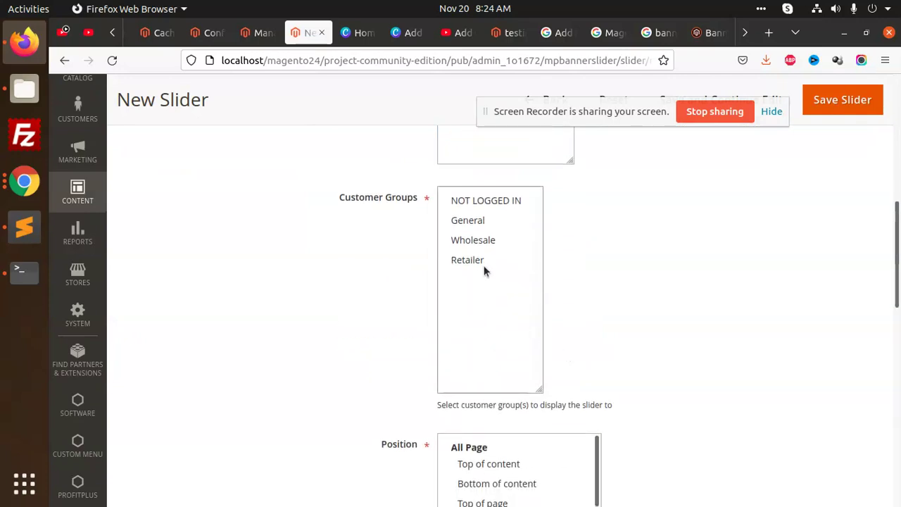
pyautogui.moveTo(476, 202); pyautogui.dragTo(474, 266)
pyautogui.scroll(5, 653, 268)
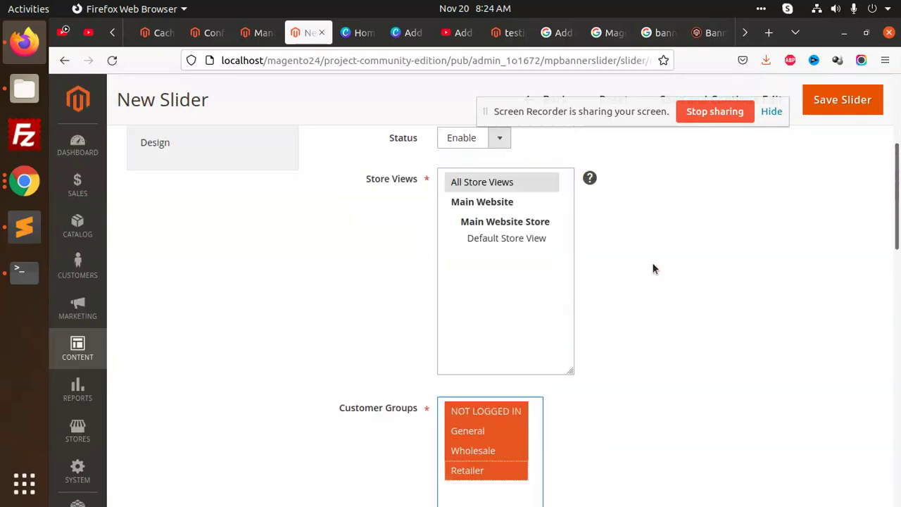
pyautogui.scroll(-10, 687, 307)
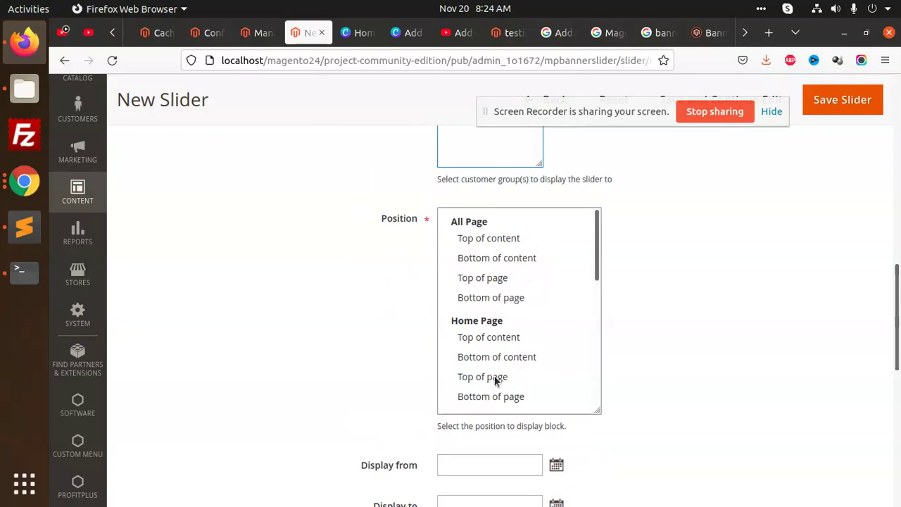
pyautogui.click(487, 336)
# Step: Select the CMS block snippet in the usage notes and save slider testtt
pyautogui.scroll(-3, 562, 310)
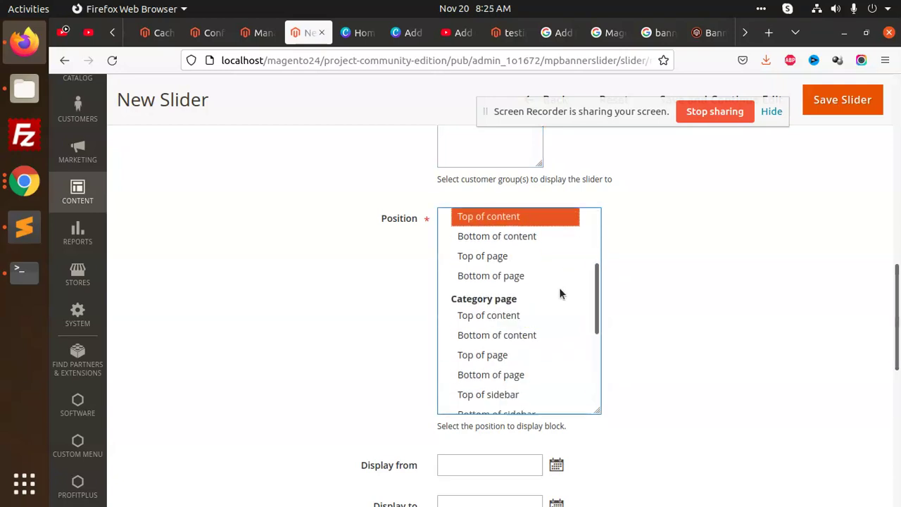
pyautogui.scroll(-3, 730, 319)
pyautogui.scroll(-3, 690, 254)
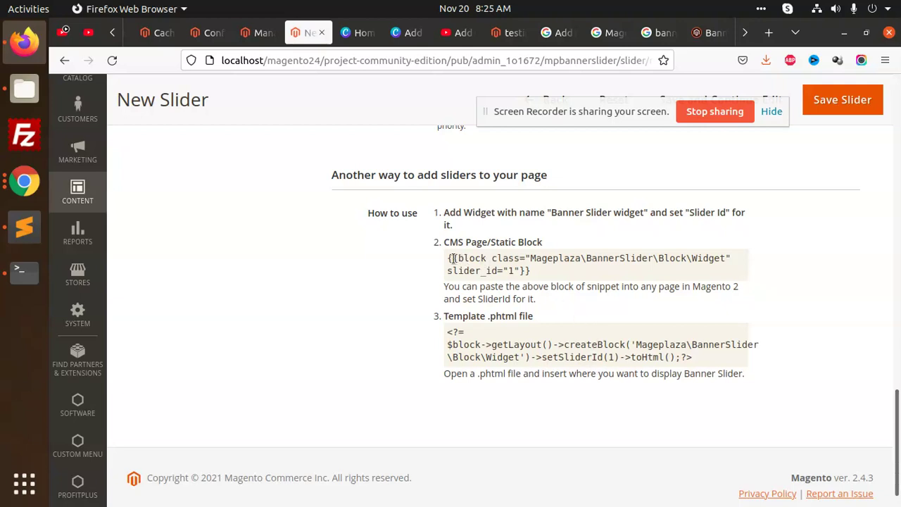
pyautogui.moveTo(449, 257); pyautogui.dragTo(568, 281)
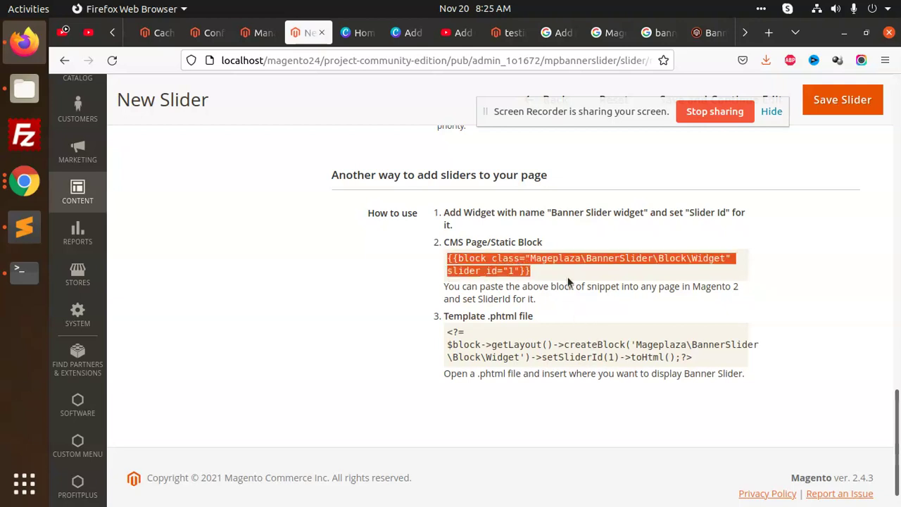
pyautogui.click(842, 99)
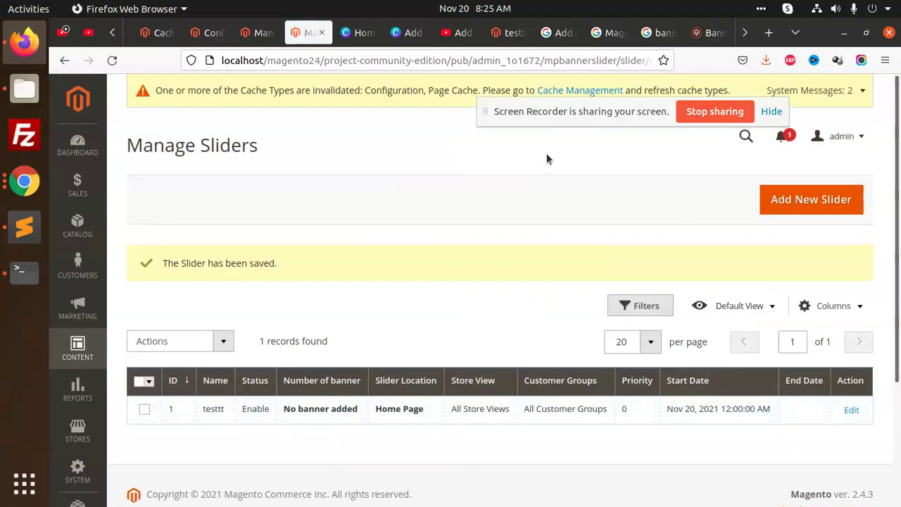
# Step: Edit banner test1 from the reloaded Manage Banners list, assign it to slider testtt, and save
pyautogui.click(255, 33)
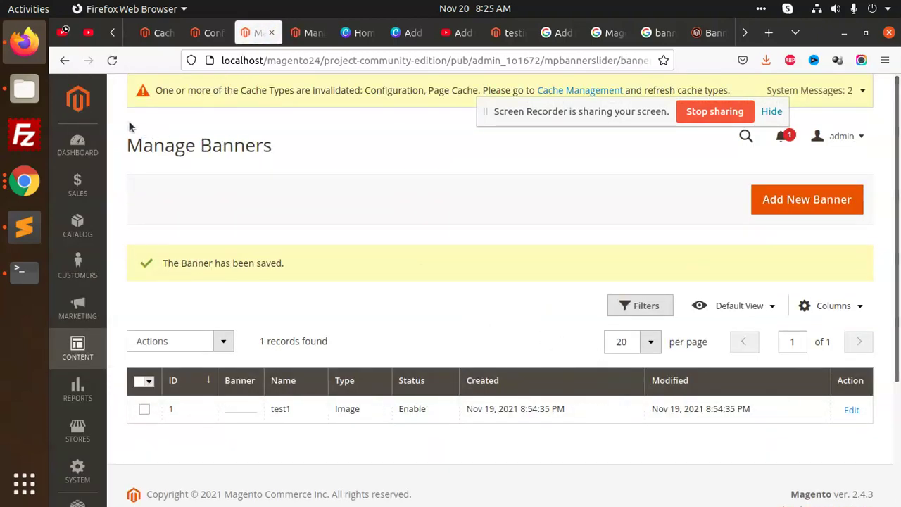
pyautogui.click(112, 60)
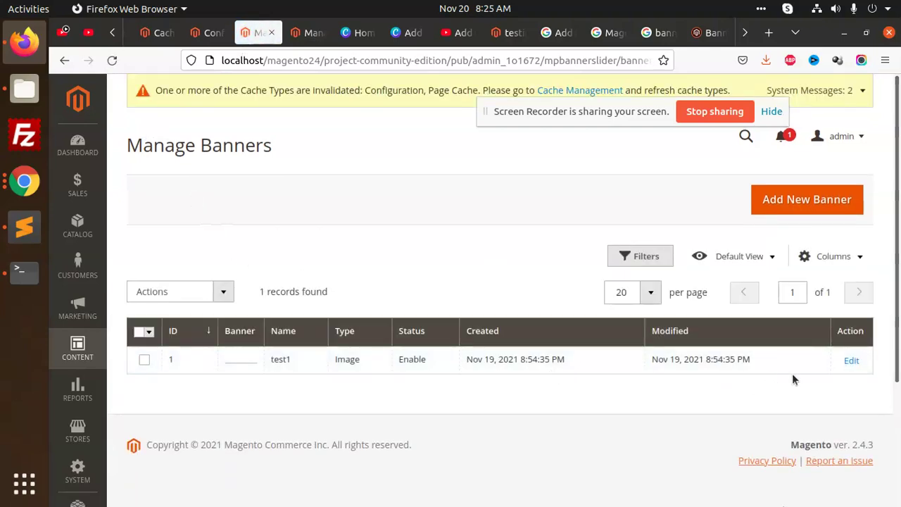
pyautogui.click(850, 360)
pyautogui.scroll(-5, 493, 370)
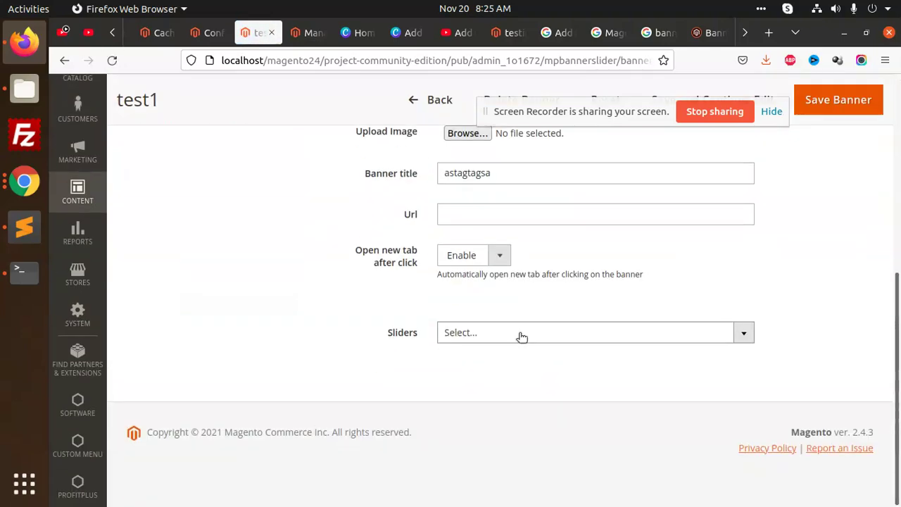
pyautogui.click(519, 334)
pyautogui.click(470, 394)
pyautogui.click(595, 424)
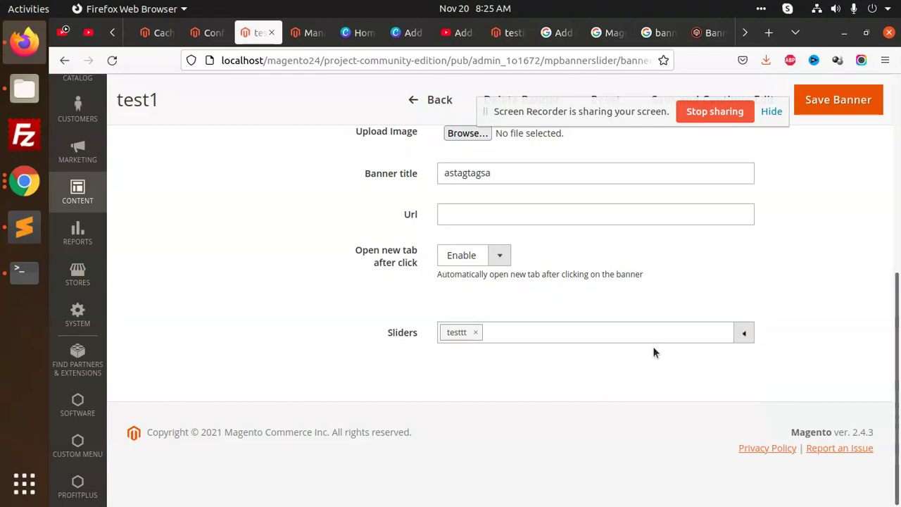
pyautogui.click(820, 102)
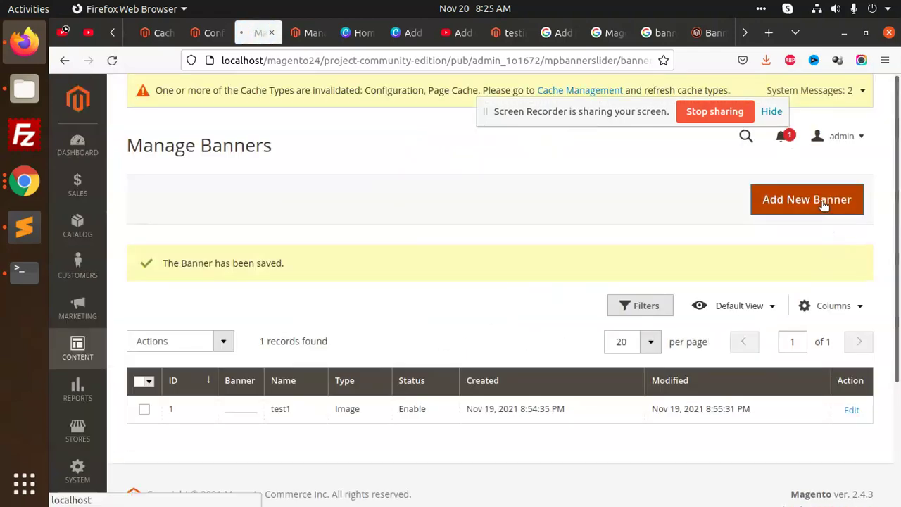
# Step: Create an enabled banner named fjhhh and upload the Gmail SMTP image from Downloads
pyautogui.click(821, 201)
pyautogui.click(498, 334)
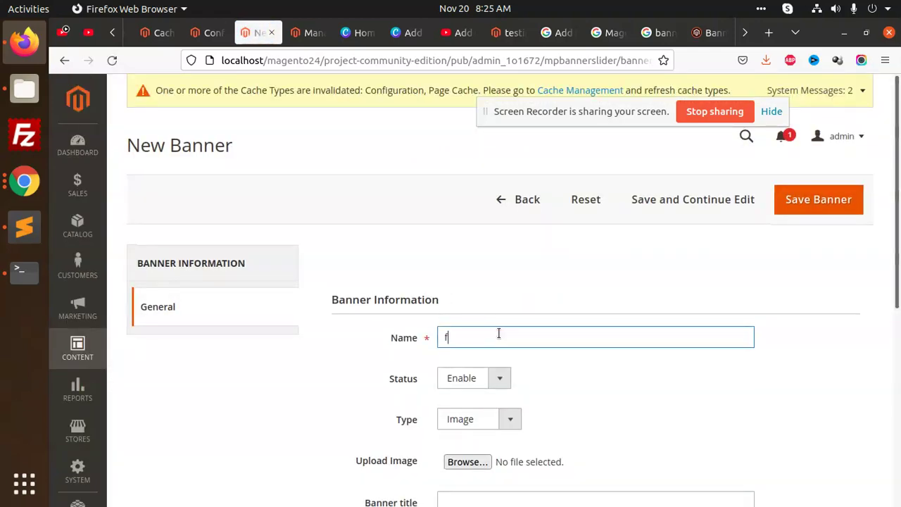
pyautogui.click(466, 378)
pyautogui.click(522, 383)
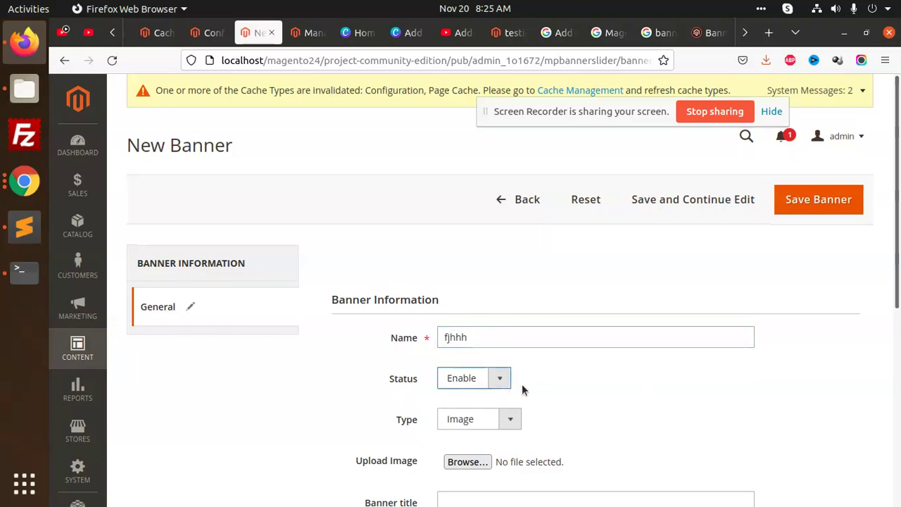
pyautogui.scroll(-3, 469, 281)
pyautogui.click(467, 237)
pyautogui.scroll(-5, 395, 314)
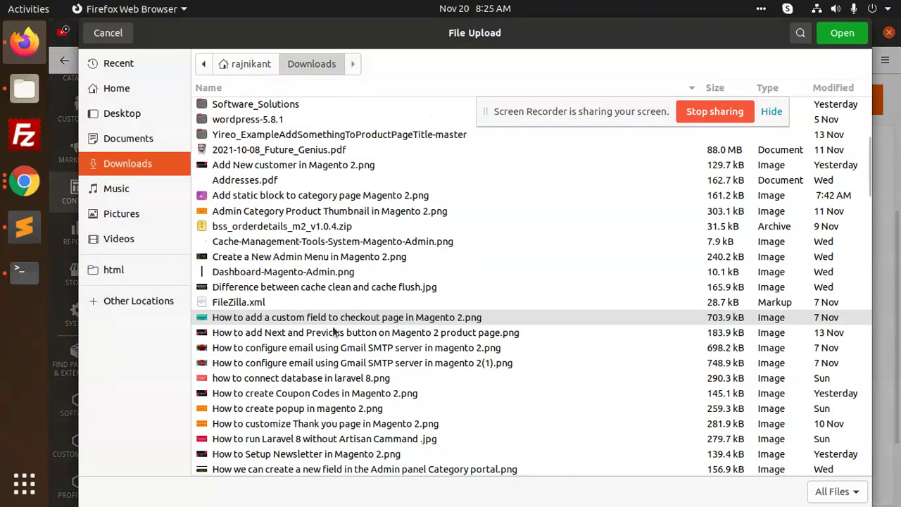
pyautogui.click(278, 345)
pyautogui.doubleClick(278, 345)
# Step: Make banner fjhhh open in a new tab, link it to slider testtt, and save
pyautogui.scroll(-3, 599, 359)
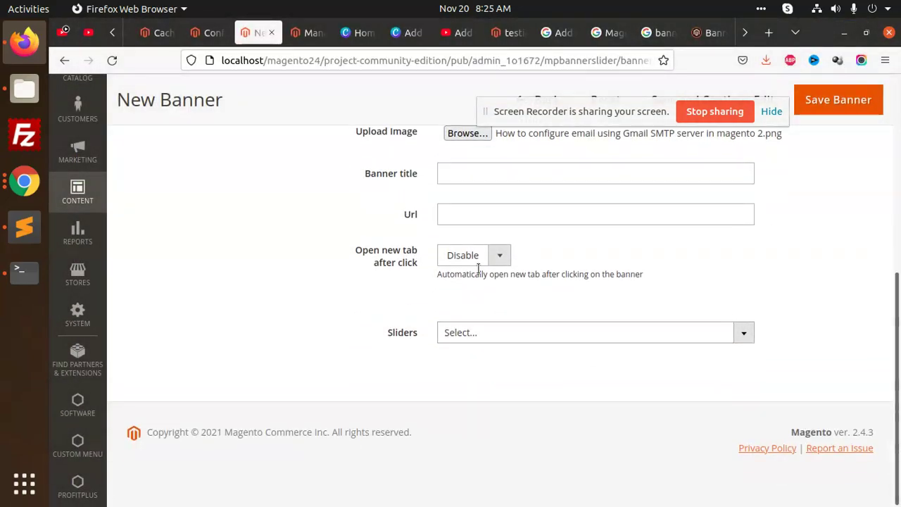
pyautogui.click(497, 257)
pyautogui.click(455, 276)
pyautogui.click(485, 332)
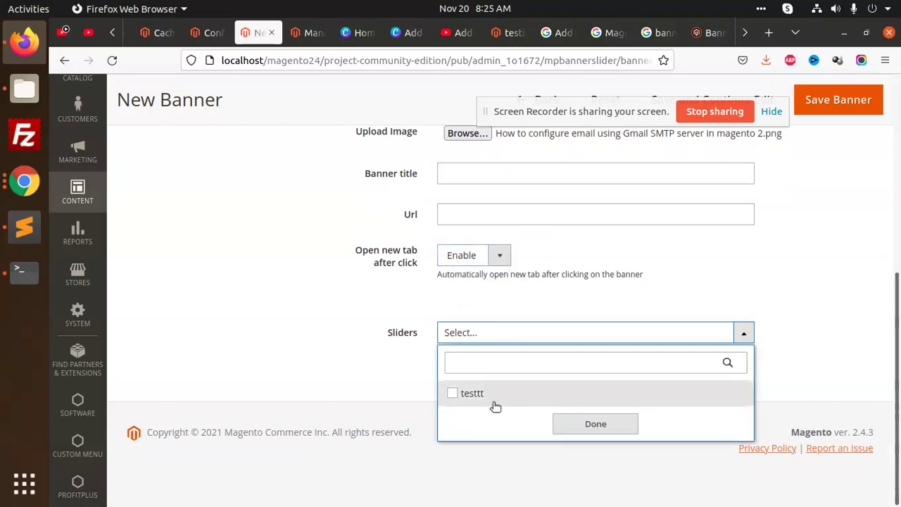
pyautogui.click(494, 399)
pyautogui.click(573, 425)
pyautogui.click(838, 109)
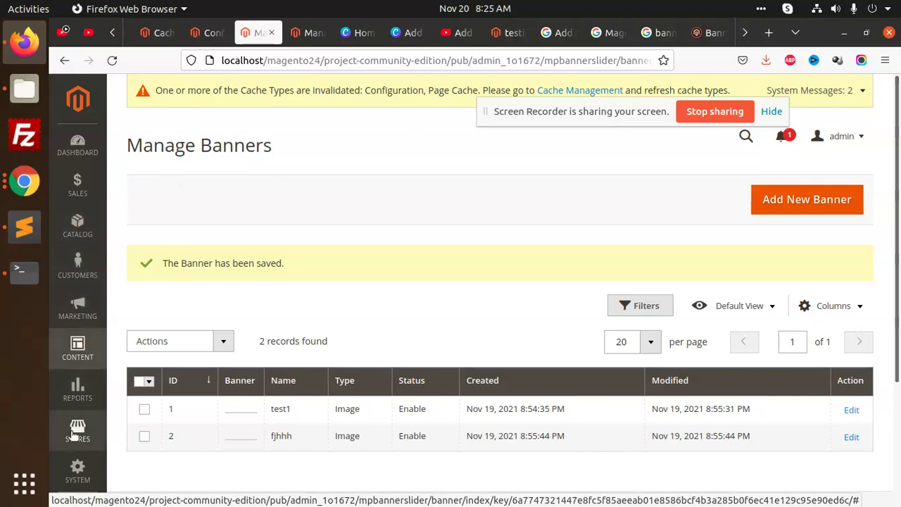
# Step: Open the Home page row's Edit action from Content > Pages
pyautogui.scroll(-2, 78, 438)
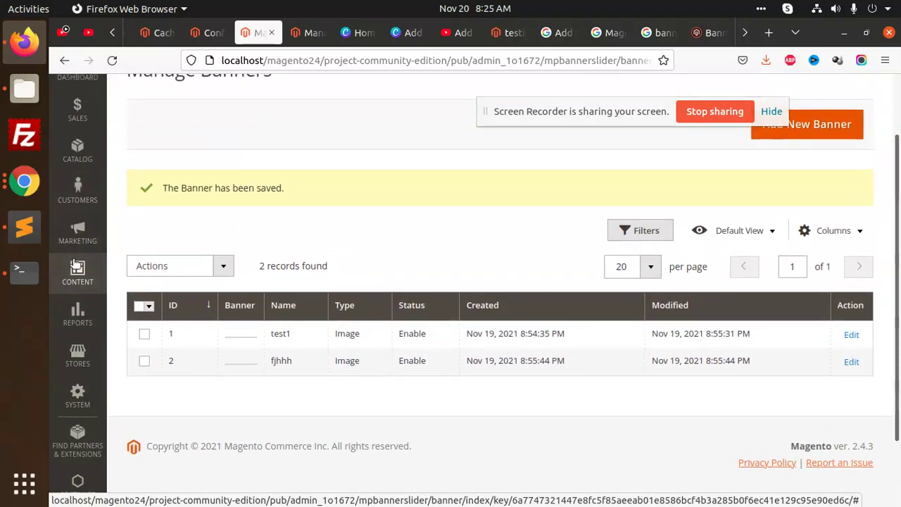
pyautogui.scroll(2, 81, 373)
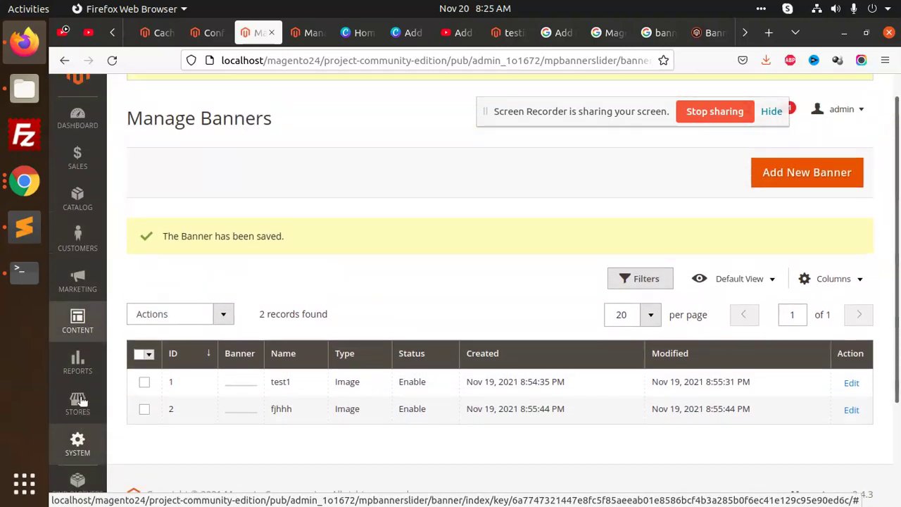
pyautogui.click(77, 349)
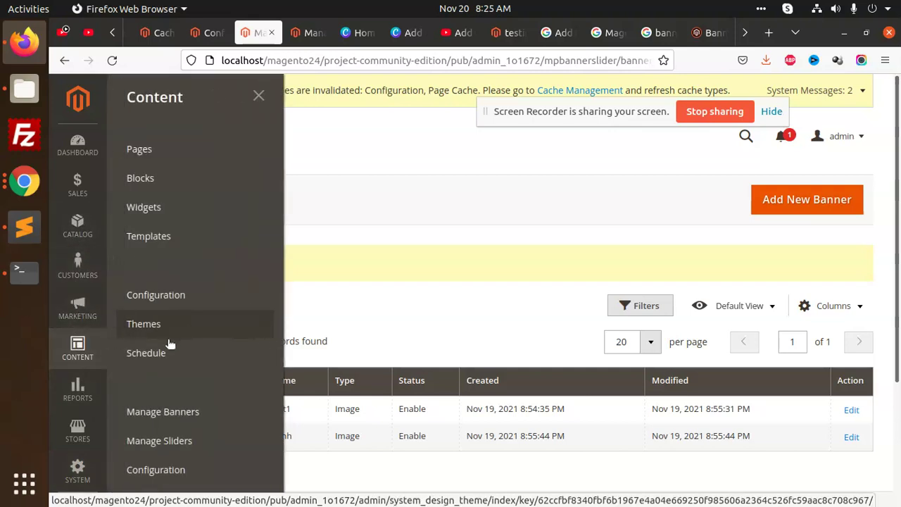
pyautogui.click(157, 162)
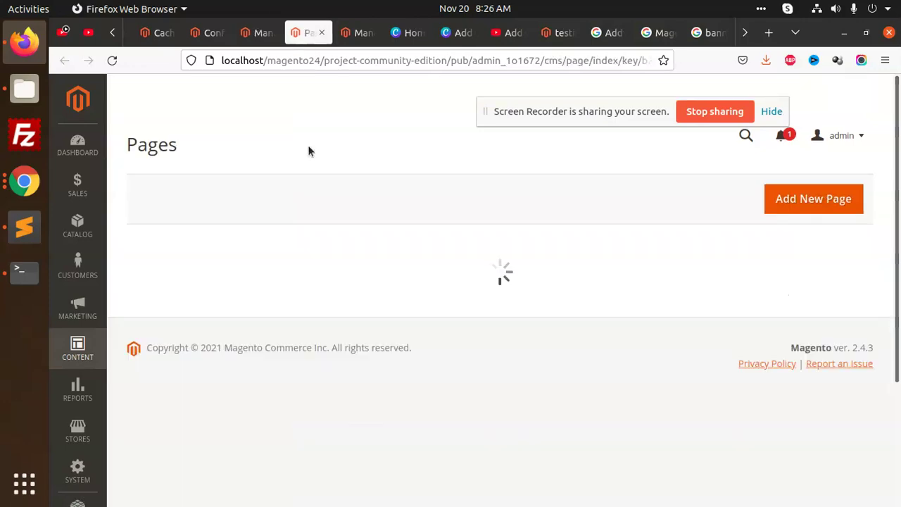
pyautogui.scroll(-2, 493, 239)
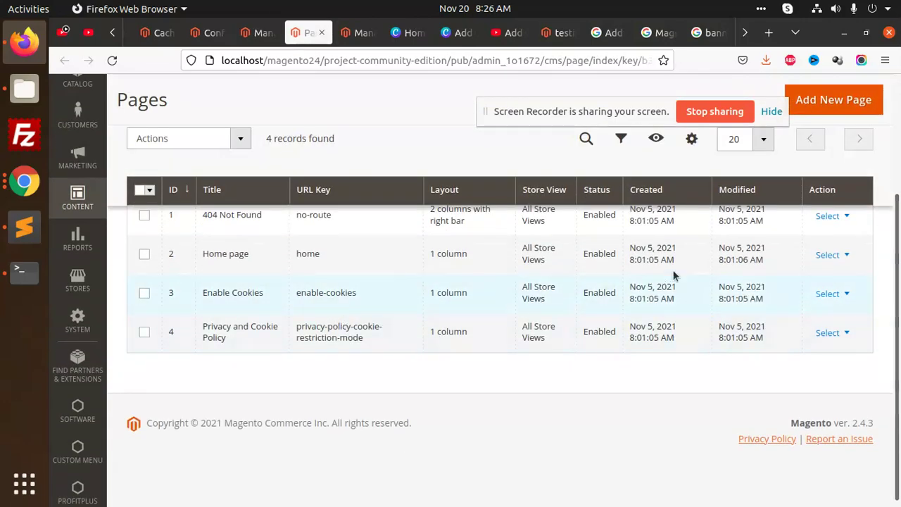
pyautogui.click(837, 254)
pyautogui.click(837, 276)
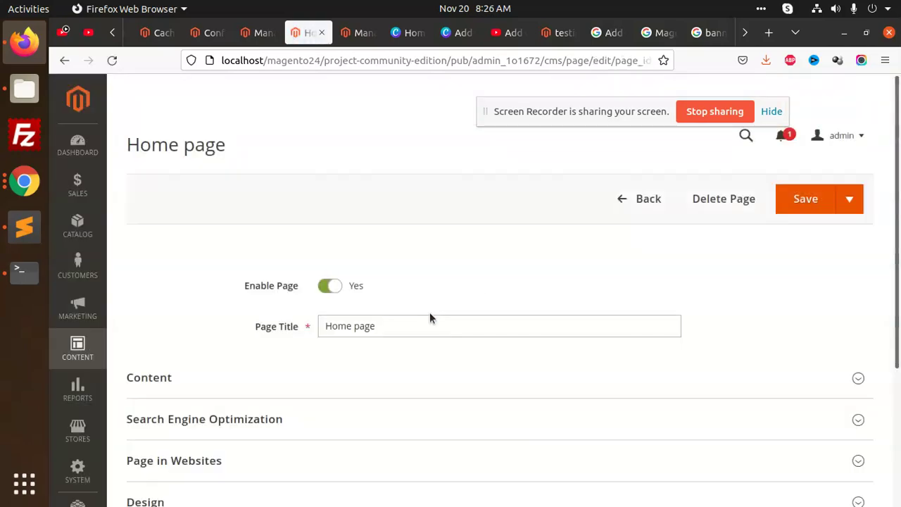
# Step: In Page Builder, add a new Row containing an HTML Code element to the Home page content
pyautogui.scroll(-3, 316, 300)
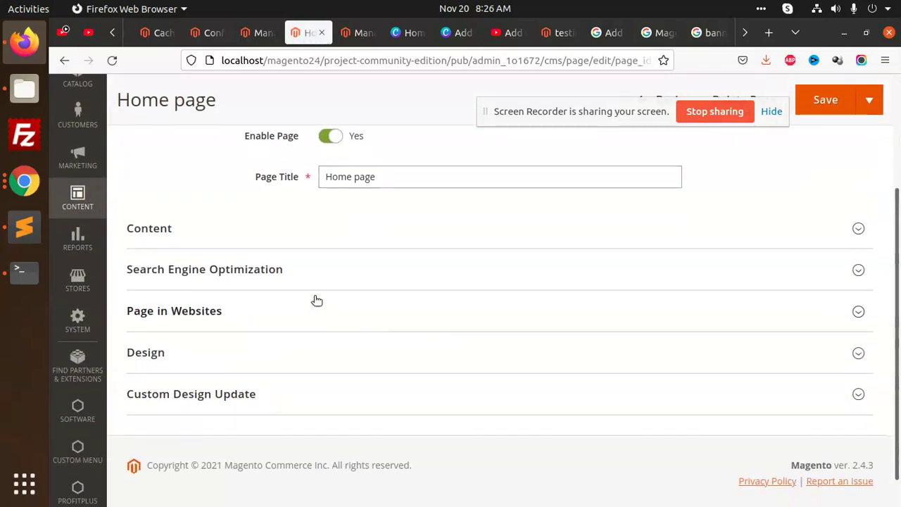
pyautogui.click(204, 243)
pyautogui.scroll(-3, 378, 343)
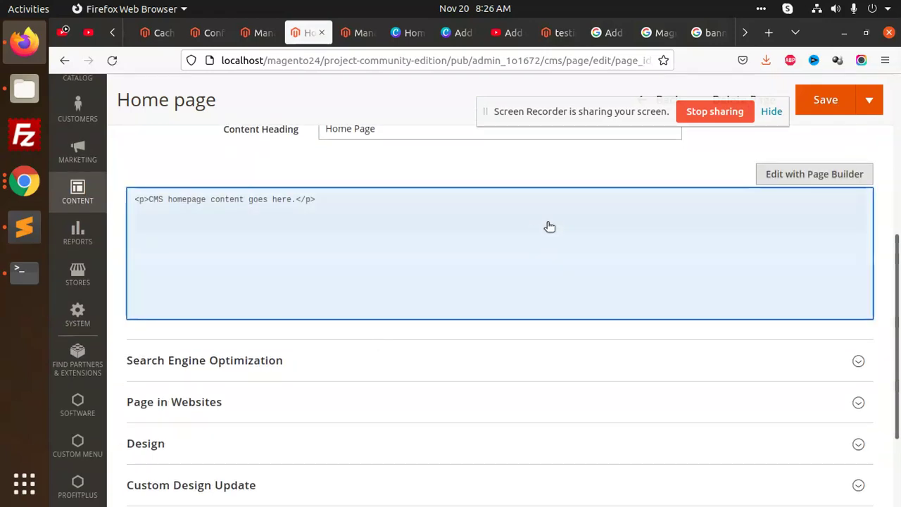
pyautogui.click(781, 173)
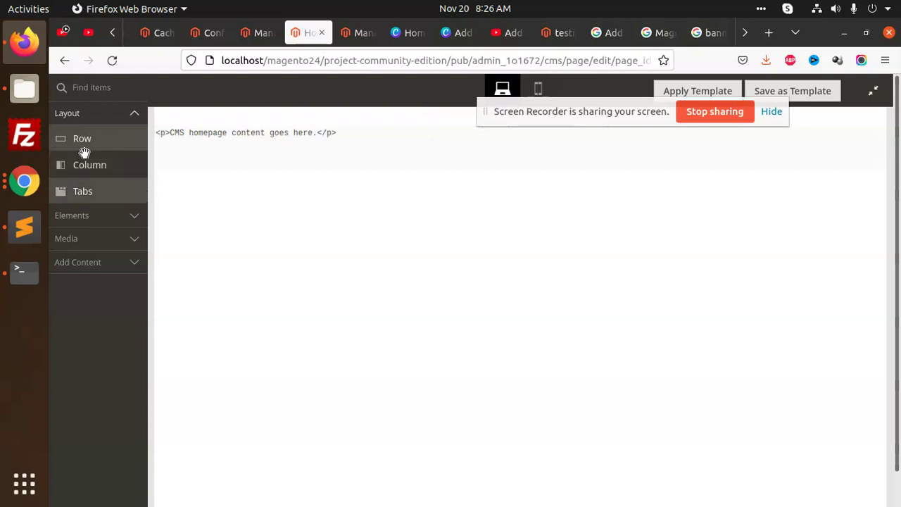
pyautogui.moveTo(83, 139); pyautogui.dragTo(421, 184)
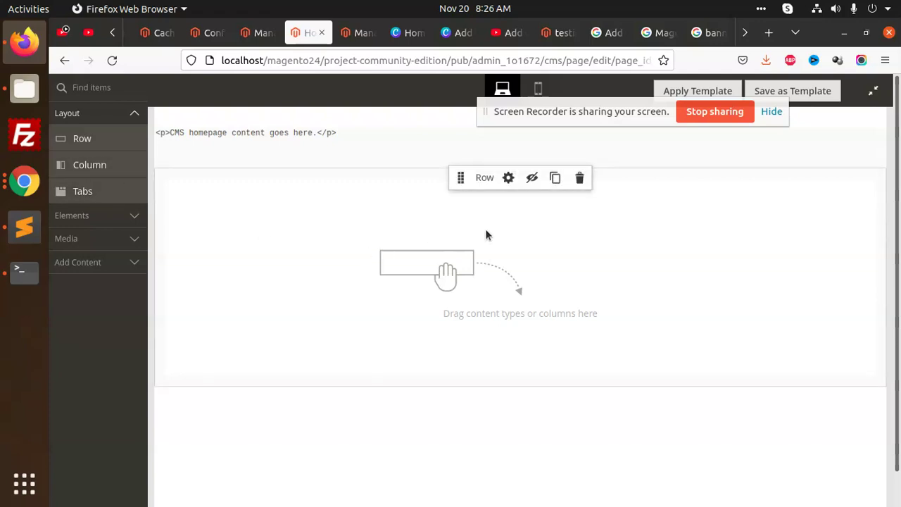
pyautogui.click(130, 223)
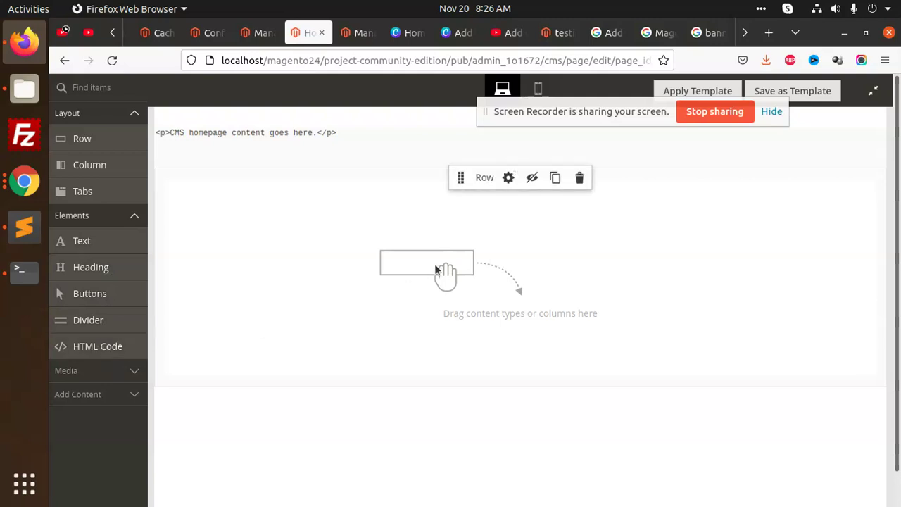
pyautogui.moveTo(96, 346); pyautogui.dragTo(433, 262)
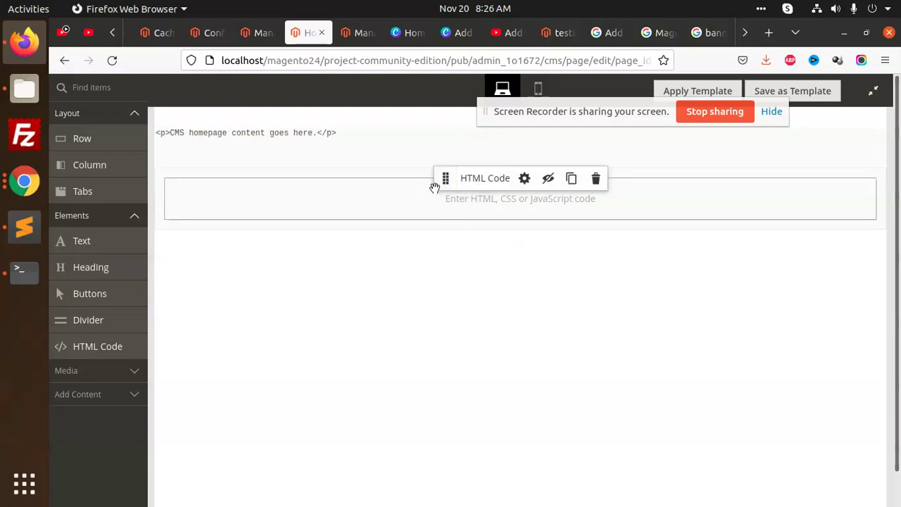
# Step: Paste the Mageplaza banner slider block code into the HTML Code element and save the page
pyautogui.click(525, 178)
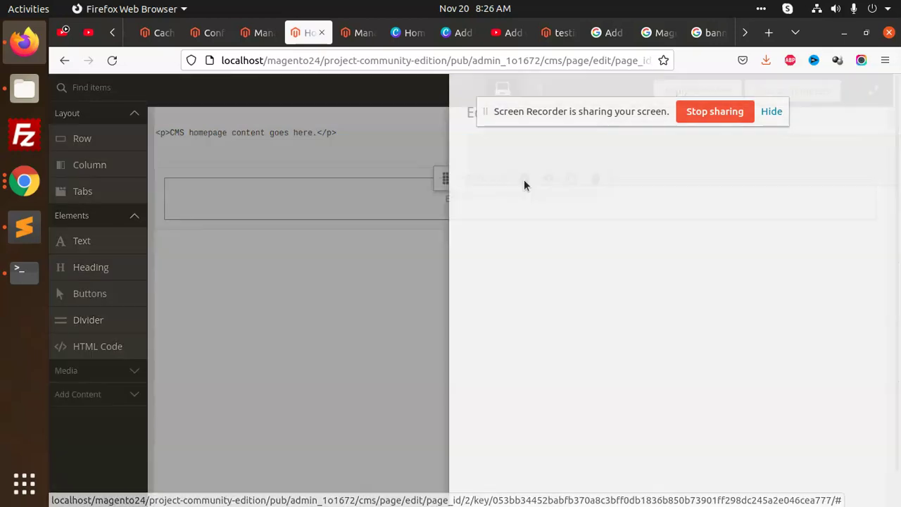
pyautogui.write('{{block class="Mageplaza\\BannerSlider\\Block\\Widget" slider_id="1"}}')
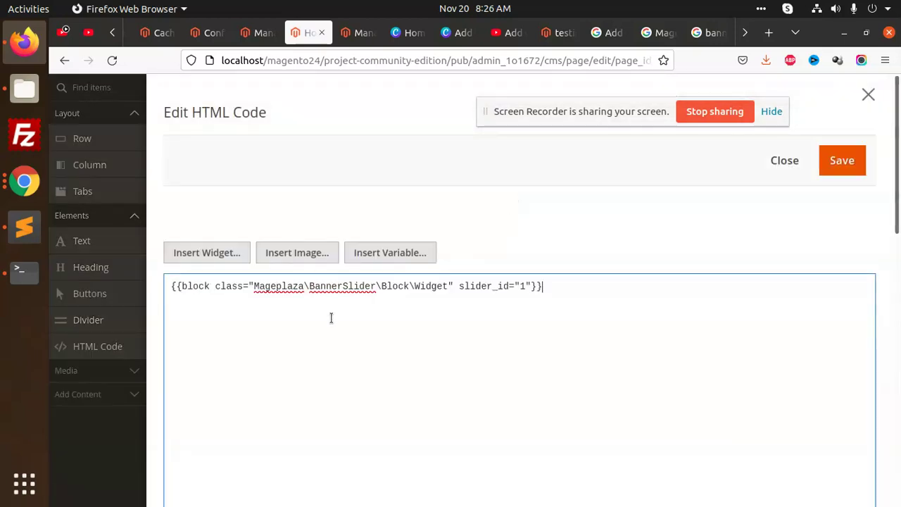
pyautogui.click(853, 165)
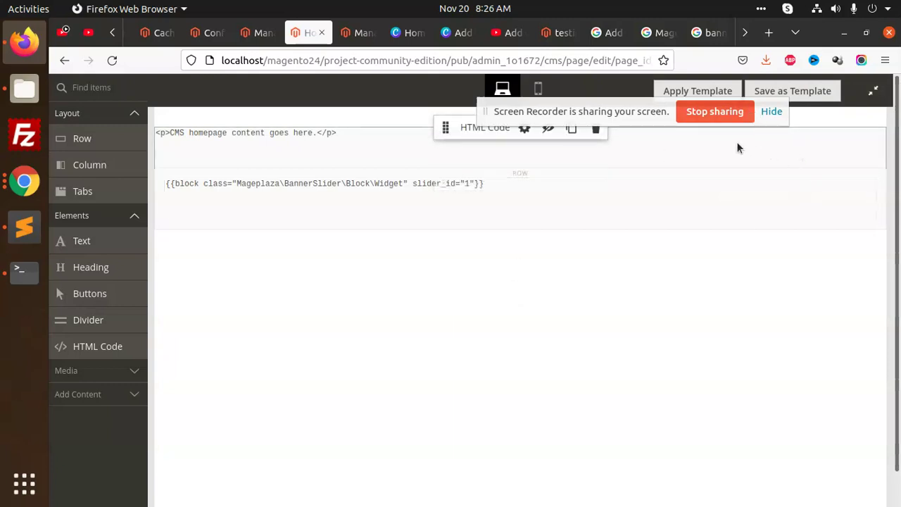
pyautogui.click(873, 93)
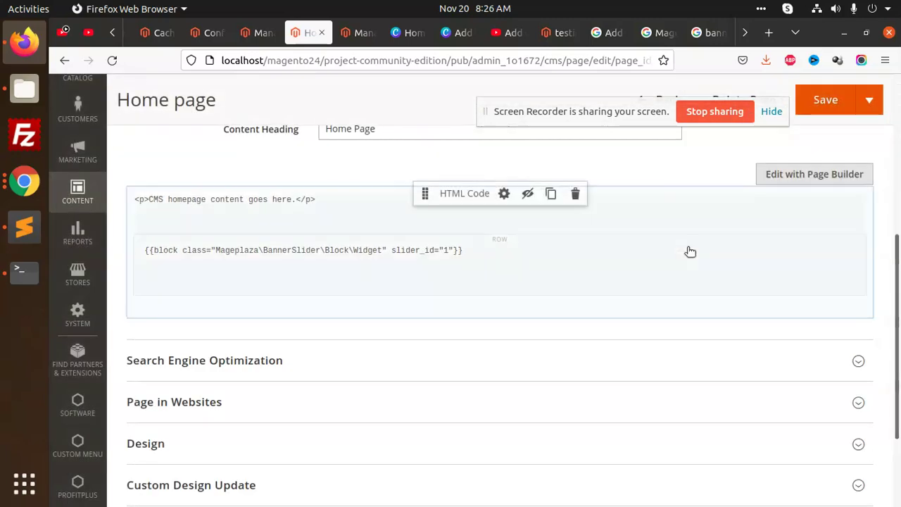
pyautogui.click(842, 112)
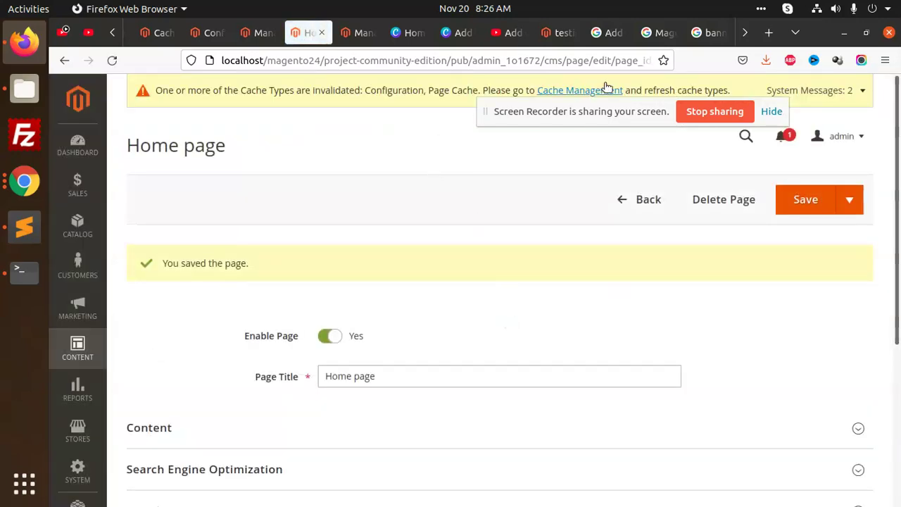
# Step: Flush the Magento cache and load the storefront Home Page
pyautogui.click(594, 90)
pyautogui.click(789, 201)
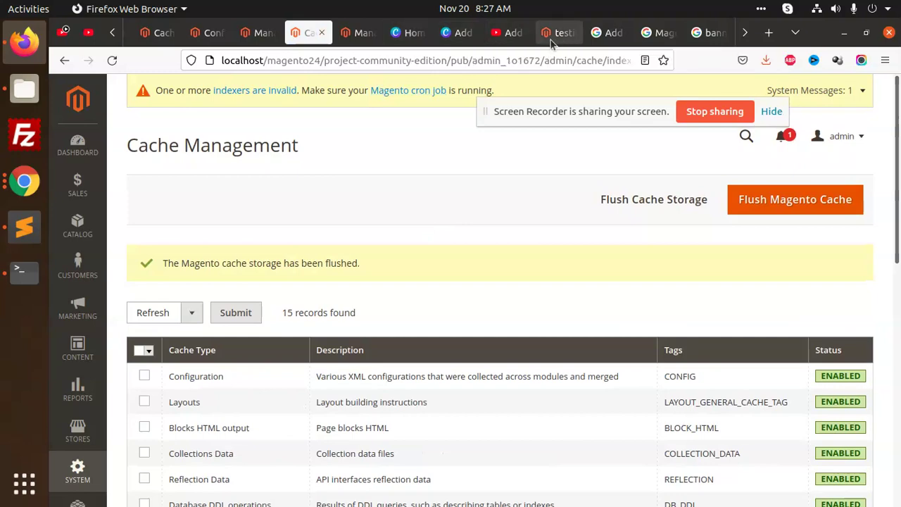
pyautogui.click(561, 35)
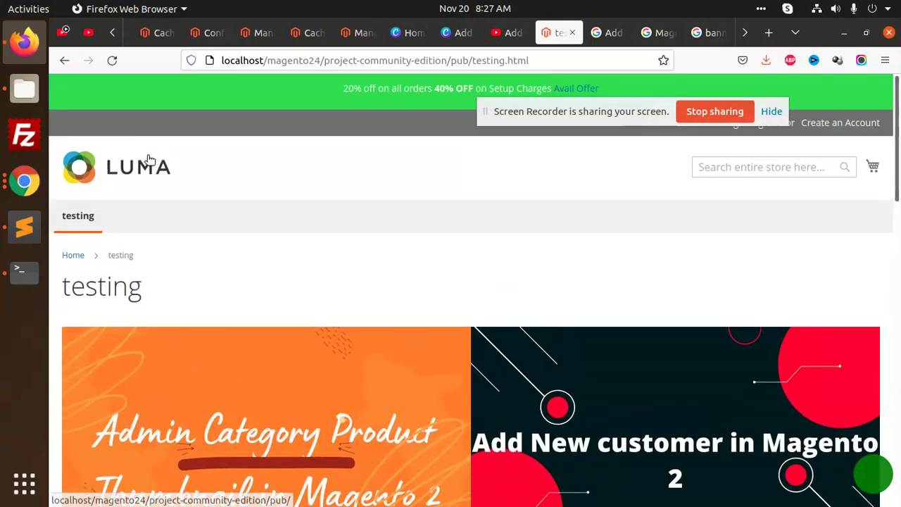
pyautogui.click(149, 161)
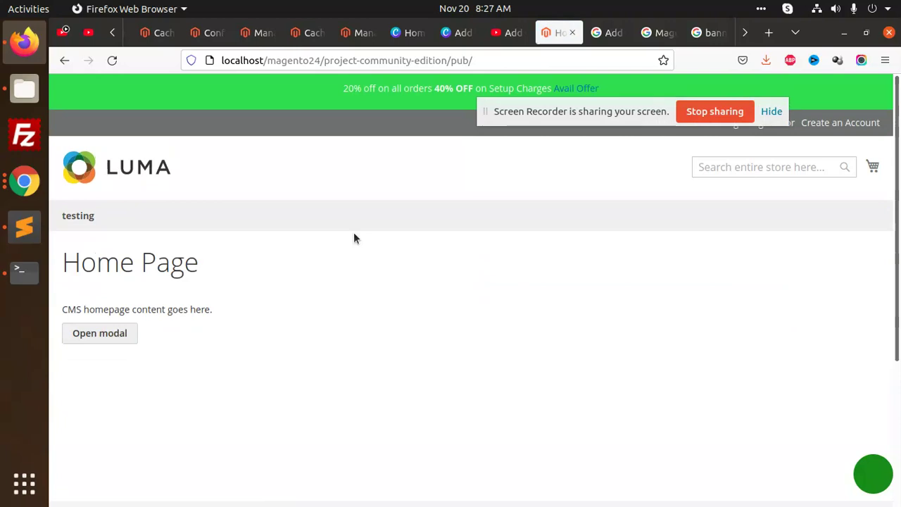
pyautogui.scroll(-3, 354, 236)
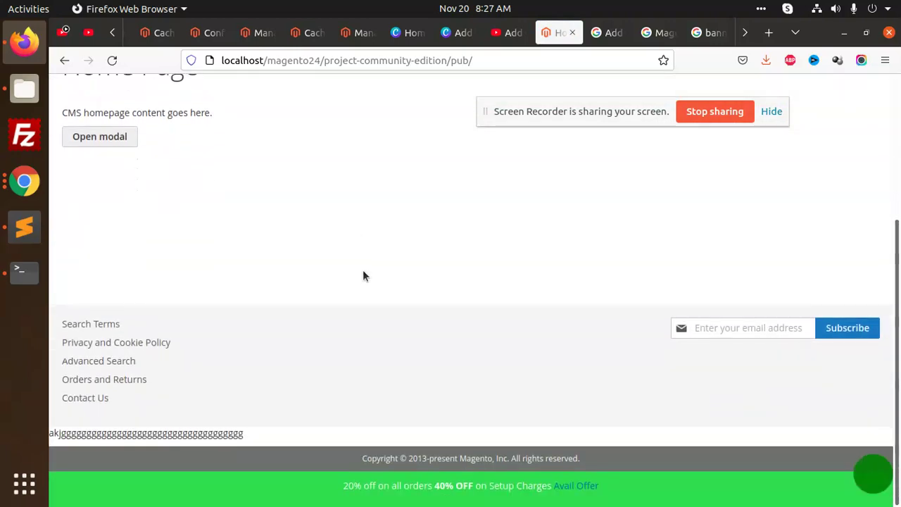
pyautogui.scroll(3, 363, 269)
# Step: Check the browser console for errors, confirming the slider still does not show
pyautogui.press('F12')
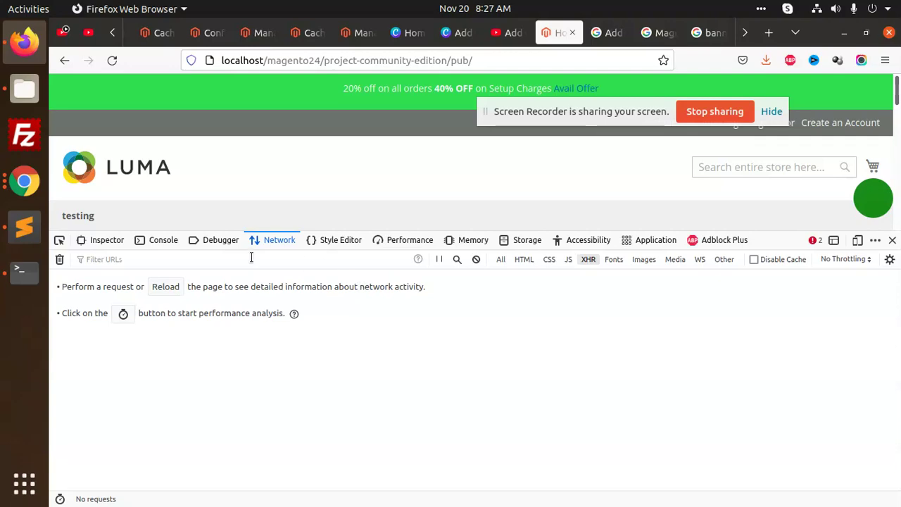
pyautogui.click(166, 243)
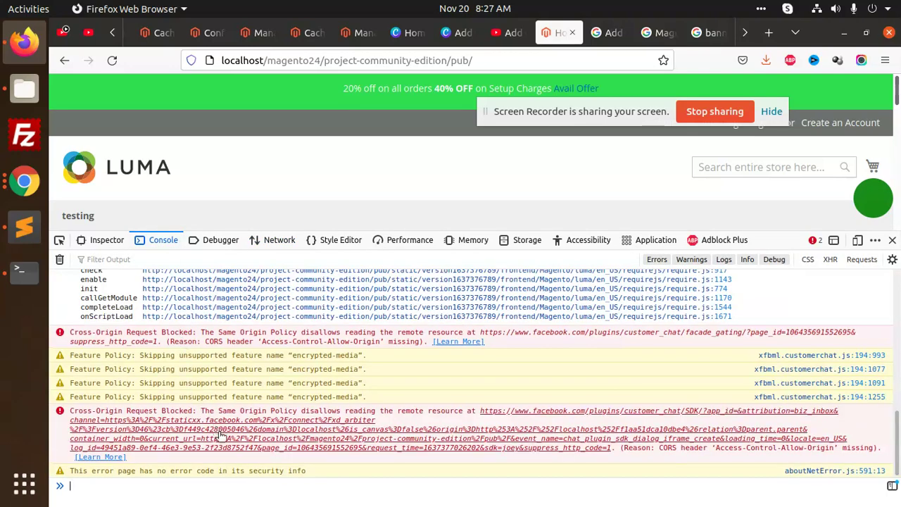
pyautogui.scroll(10, 211, 402)
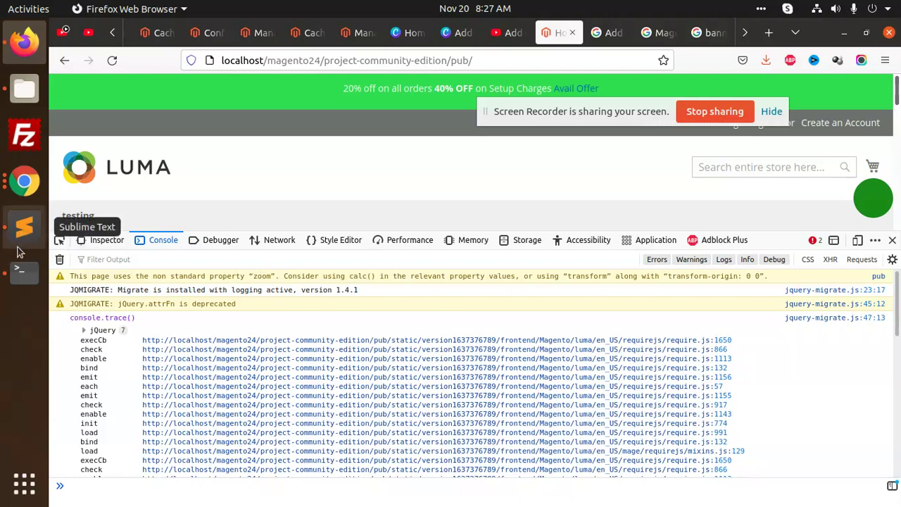
pyautogui.click(20, 269)
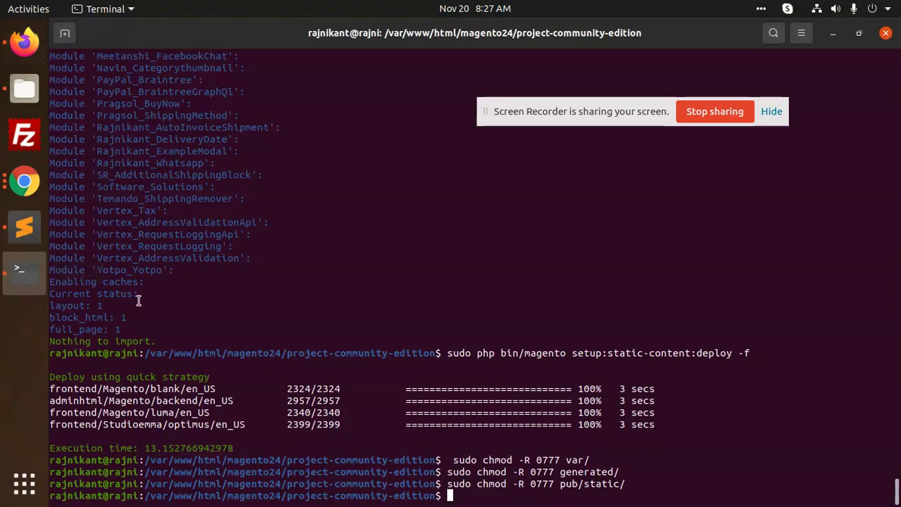
pyautogui.click(24, 41)
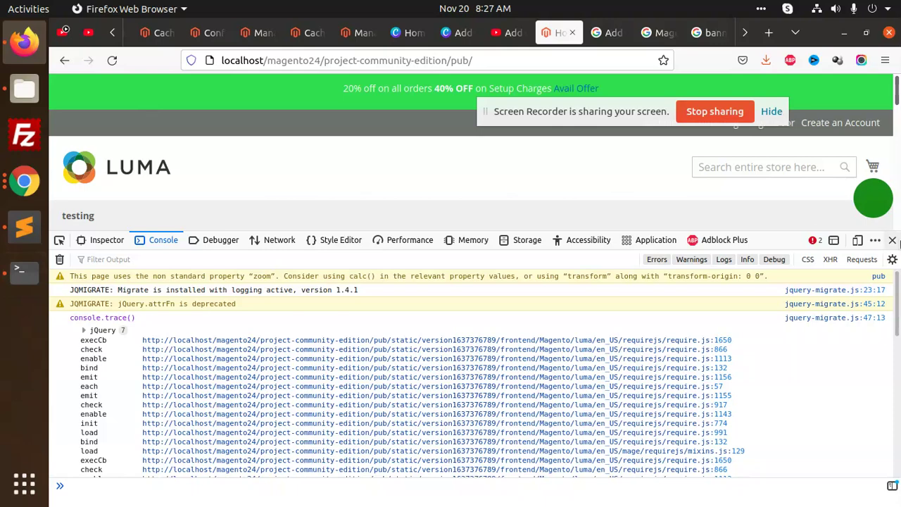
pyautogui.click(893, 240)
pyautogui.scroll(-5, 367, 285)
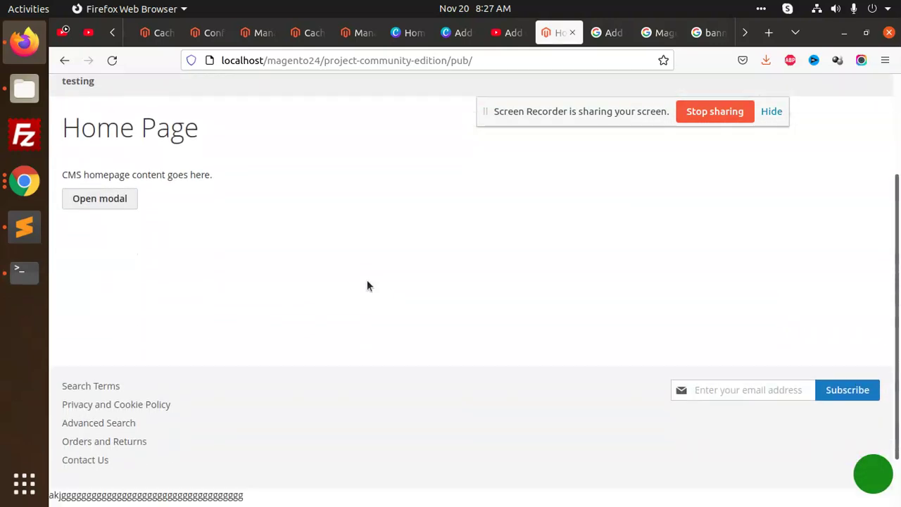
pyautogui.scroll(3, 367, 286)
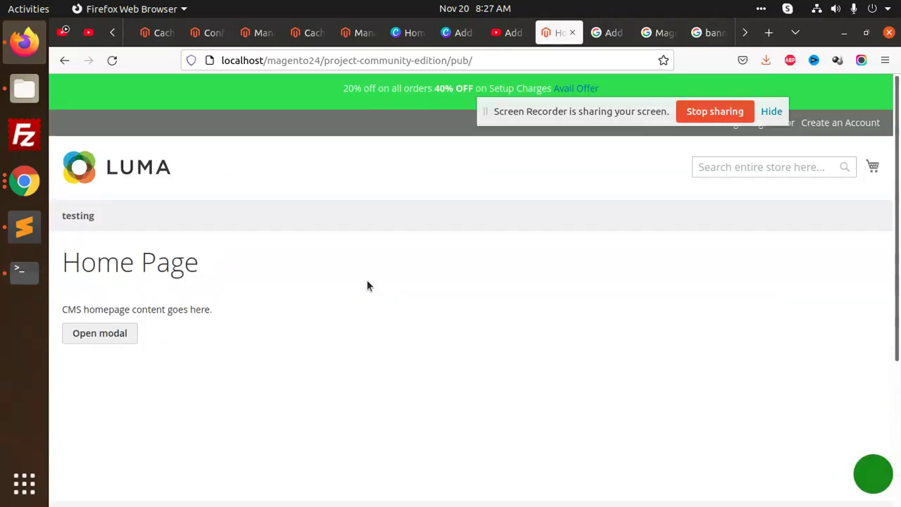
# Step: Set Banner Slider Configuration's Responsive to No, save the config, and flush the Magento cache
pyautogui.click(270, 34)
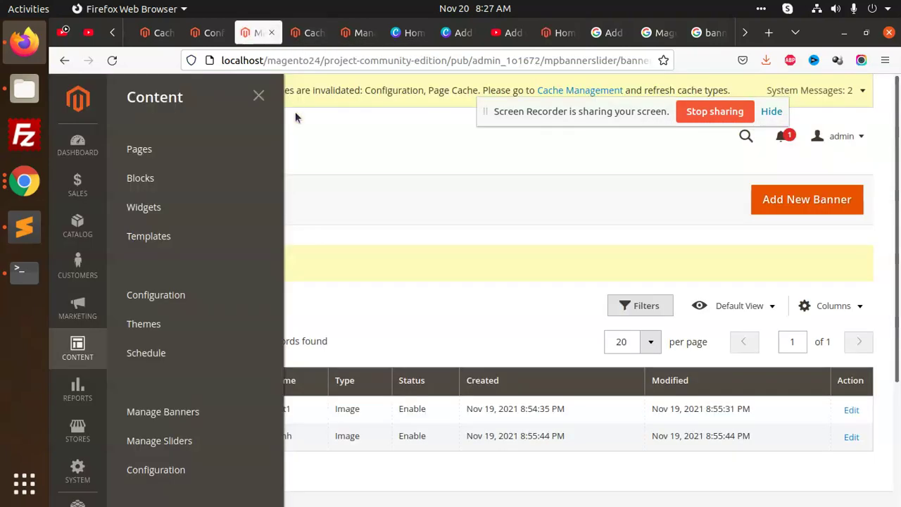
pyautogui.click(402, 234)
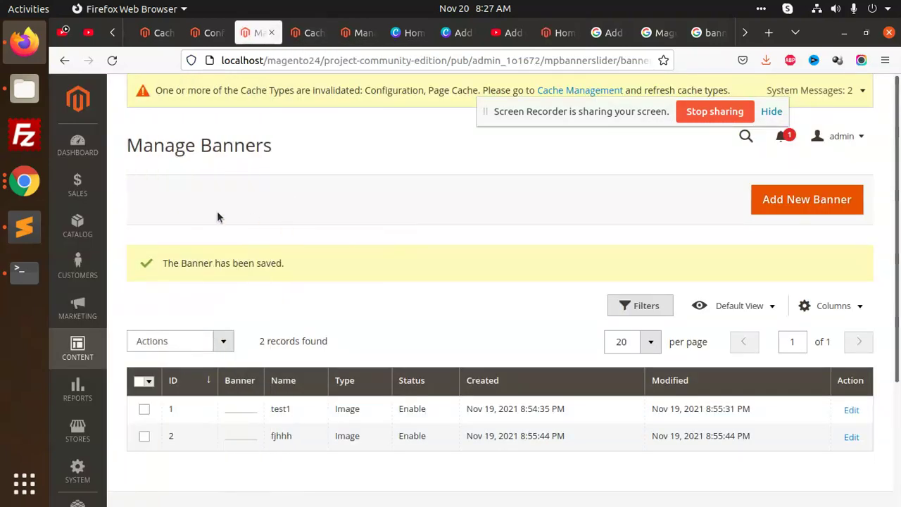
pyautogui.click(77, 345)
pyautogui.click(157, 469)
pyautogui.scroll(-4, 557, 361)
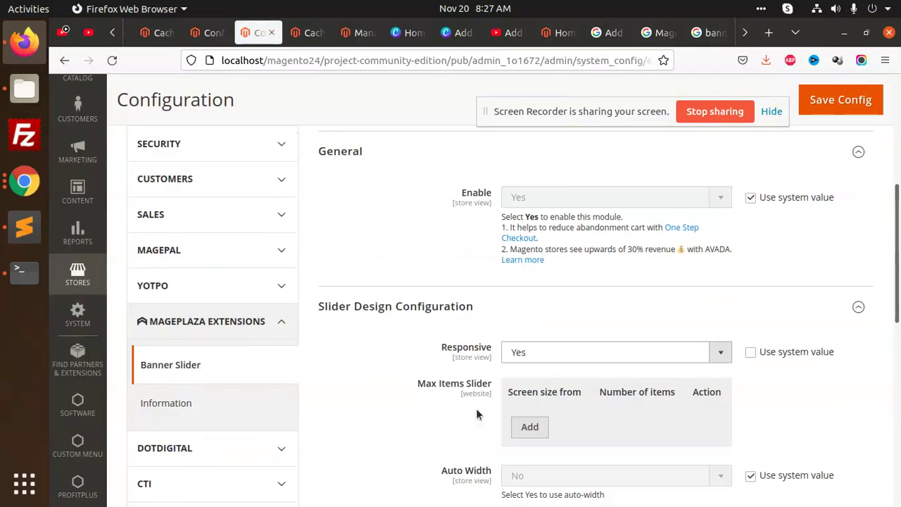
pyautogui.scroll(-4, 407, 390)
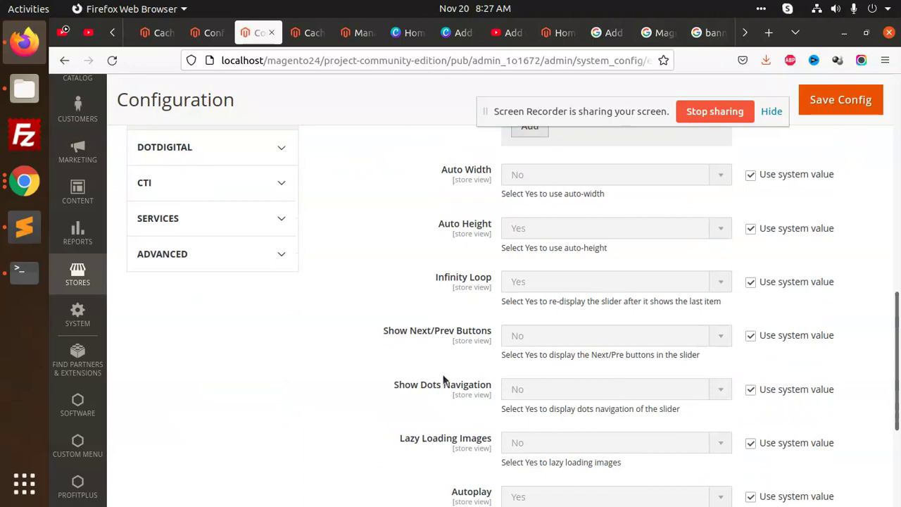
pyautogui.scroll(3, 493, 324)
pyautogui.click(525, 277)
pyautogui.click(516, 314)
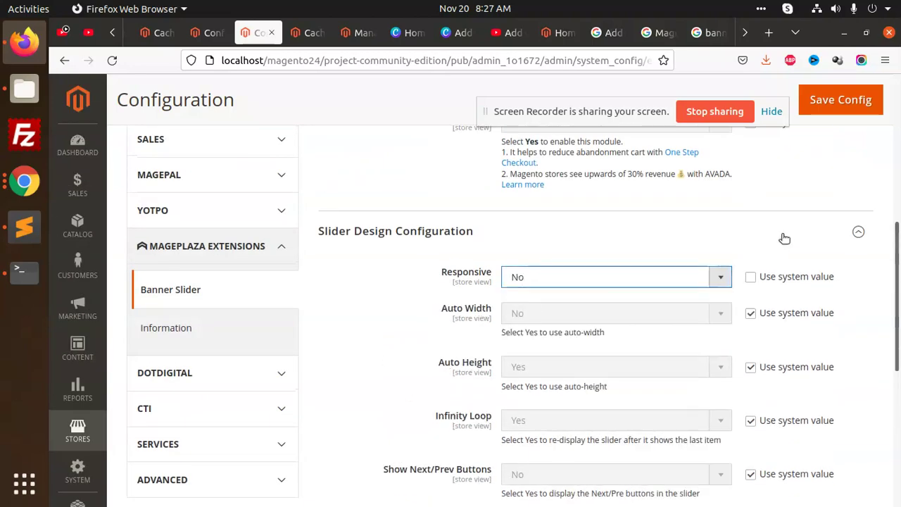
pyautogui.click(829, 106)
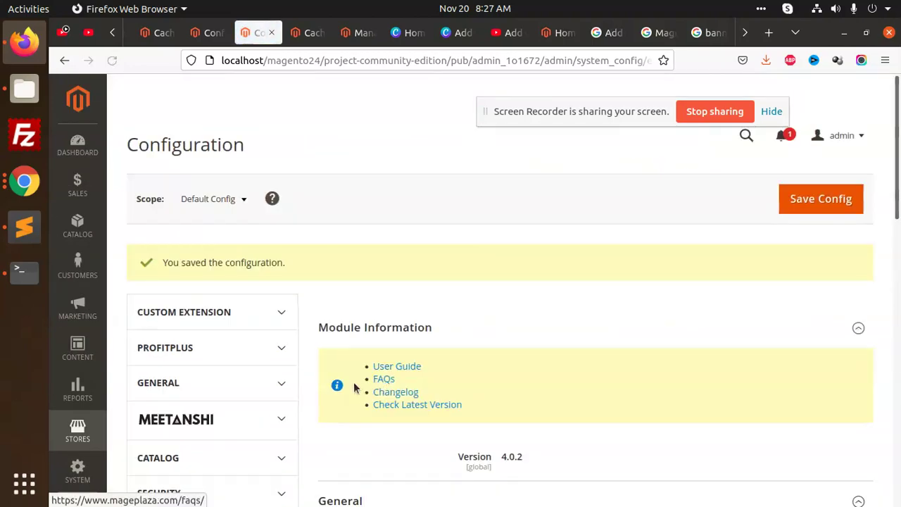
pyautogui.click(549, 90)
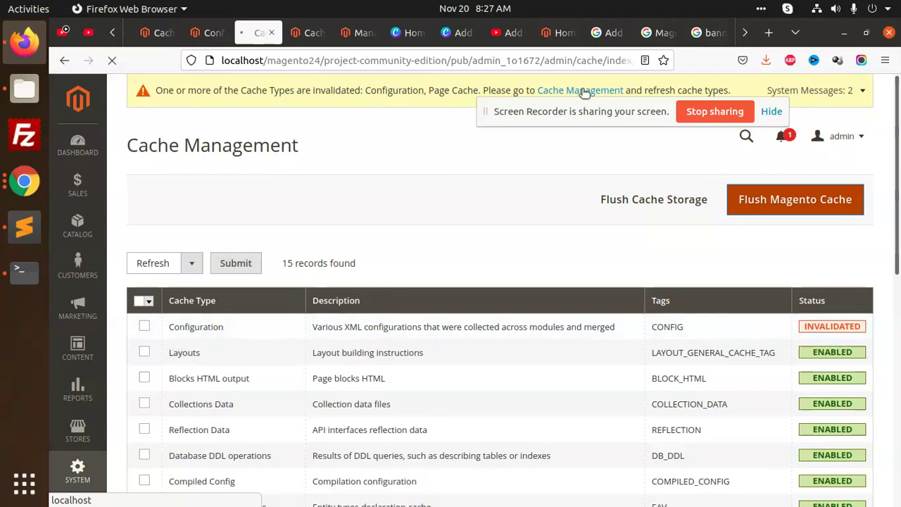
pyautogui.click(744, 32)
# Step: Scroll through the mageplaza/magento-2-banner-slider README's effects, placement and features, then return to Manage Sliders
pyautogui.click(744, 32)
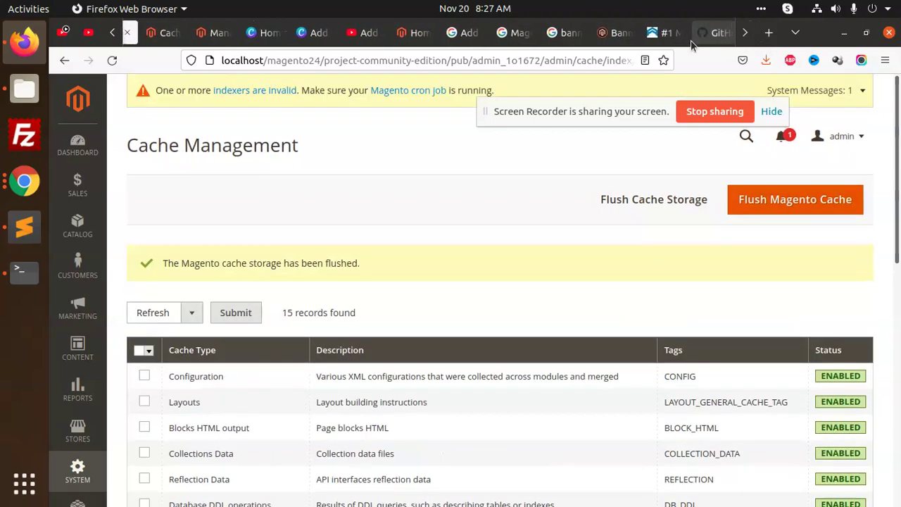
pyautogui.click(704, 32)
pyautogui.scroll(-3, 416, 317)
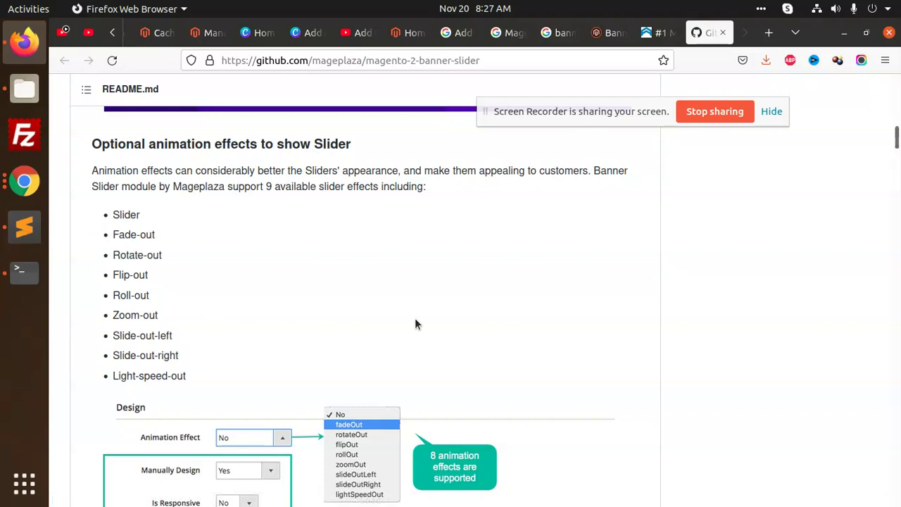
pyautogui.scroll(-3, 415, 318)
pyautogui.scroll(-15, 418, 322)
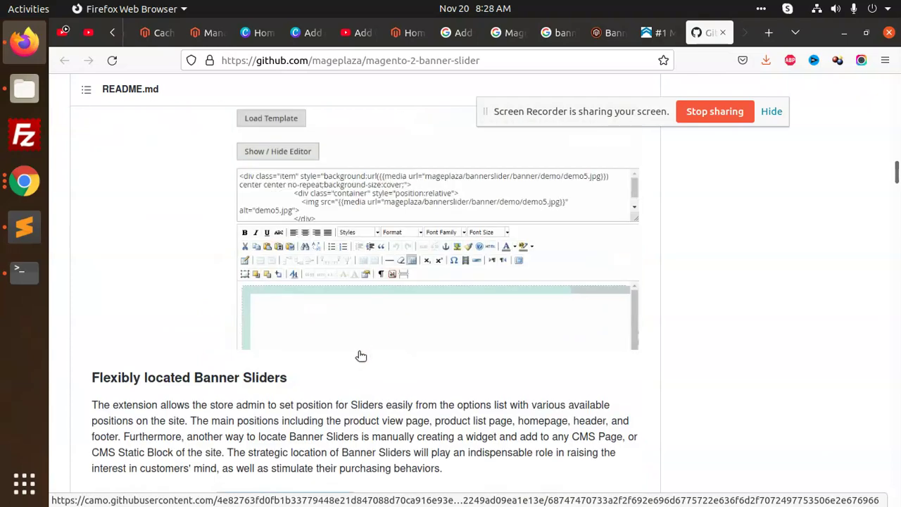
pyautogui.scroll(-12, 214, 357)
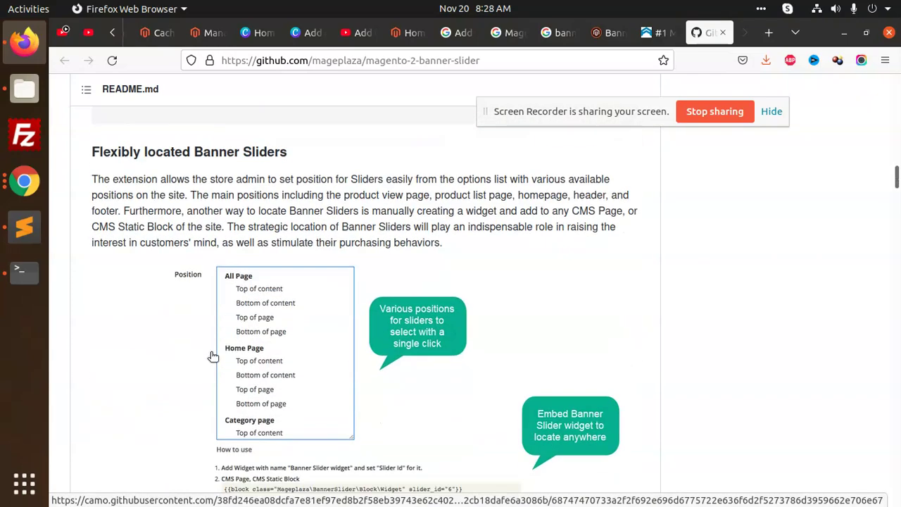
pyautogui.scroll(-10, 210, 358)
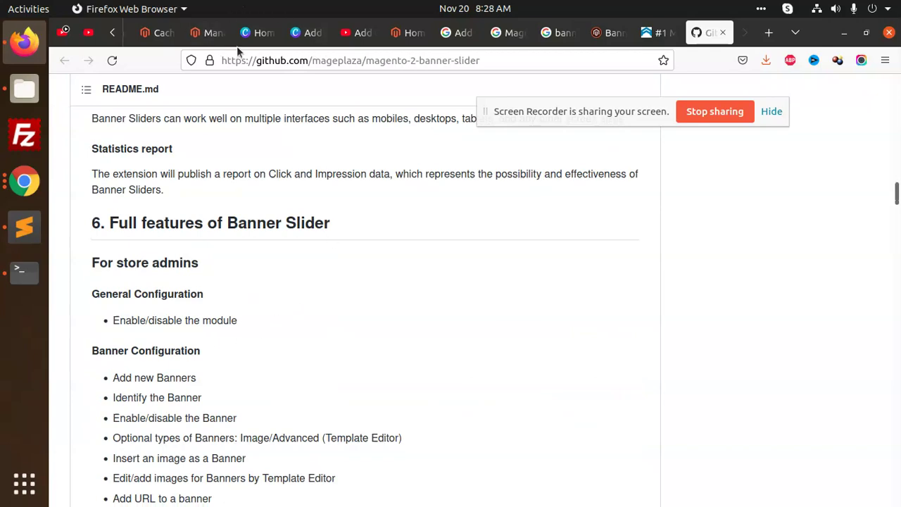
pyautogui.click(211, 33)
# Step: Edit slider testtt and select its Template .phtml file embed code from the usage notes
pyautogui.click(93, 354)
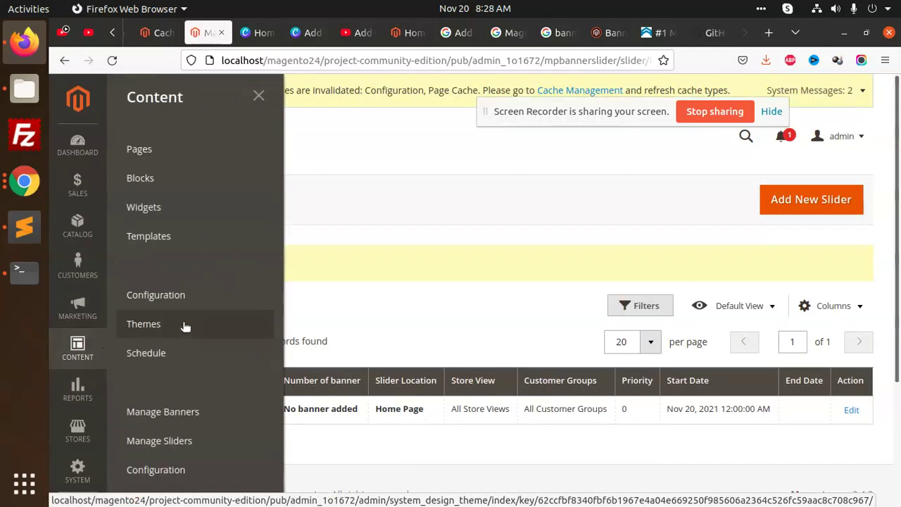
pyautogui.click(449, 432)
pyautogui.click(851, 410)
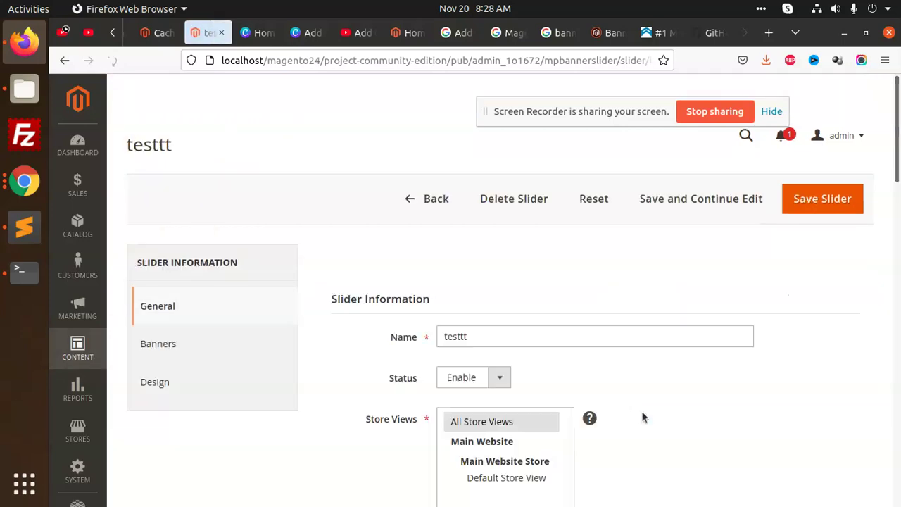
pyautogui.scroll(-12, 630, 351)
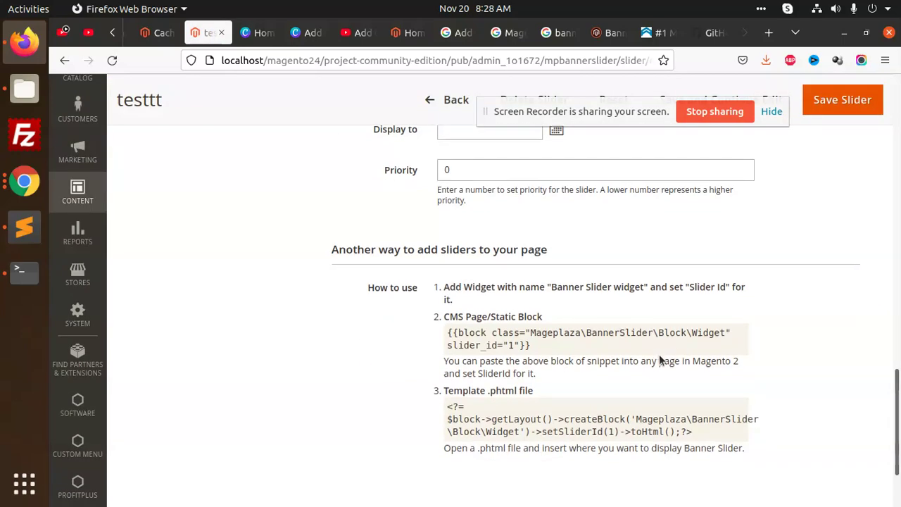
pyautogui.scroll(-3, 659, 360)
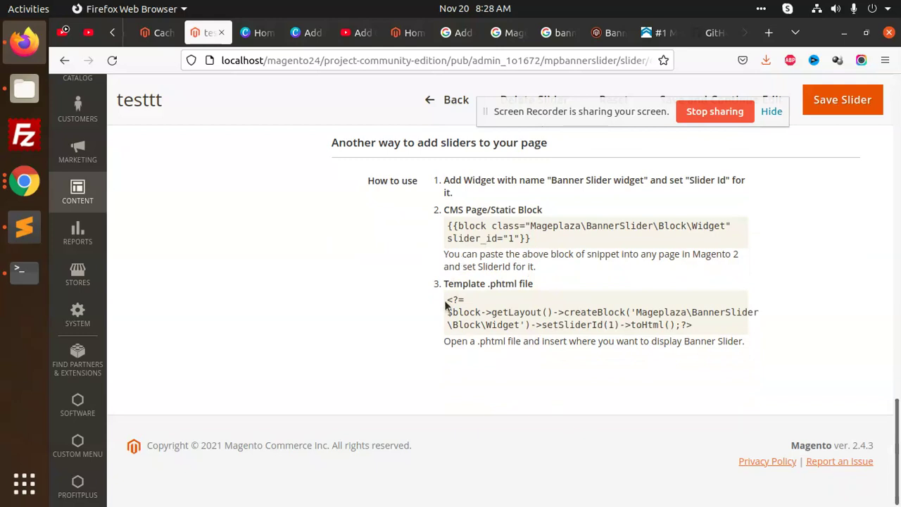
pyautogui.moveTo(449, 298); pyautogui.dragTo(734, 323)
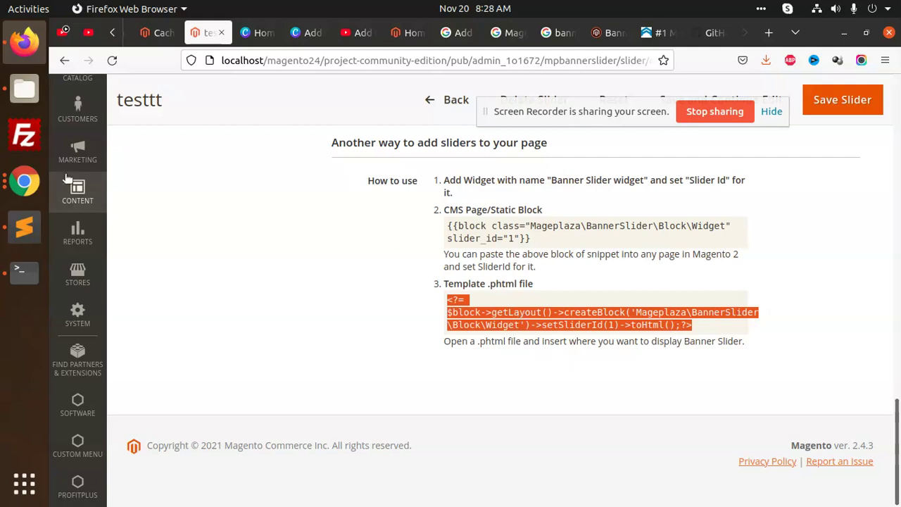
# Step: Browse the Solutions module to view/frontend/templates and open solutions.phtml with Sublime Text
pyautogui.click(23, 88)
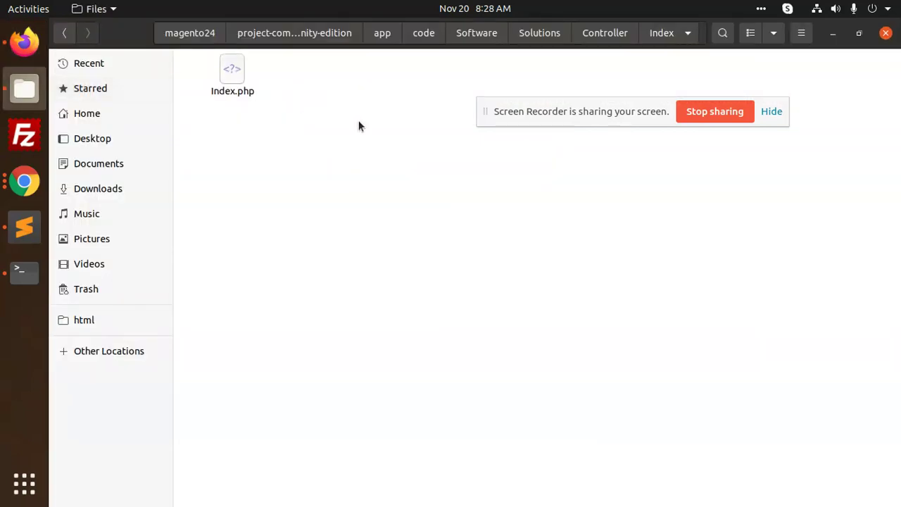
pyautogui.click(541, 34)
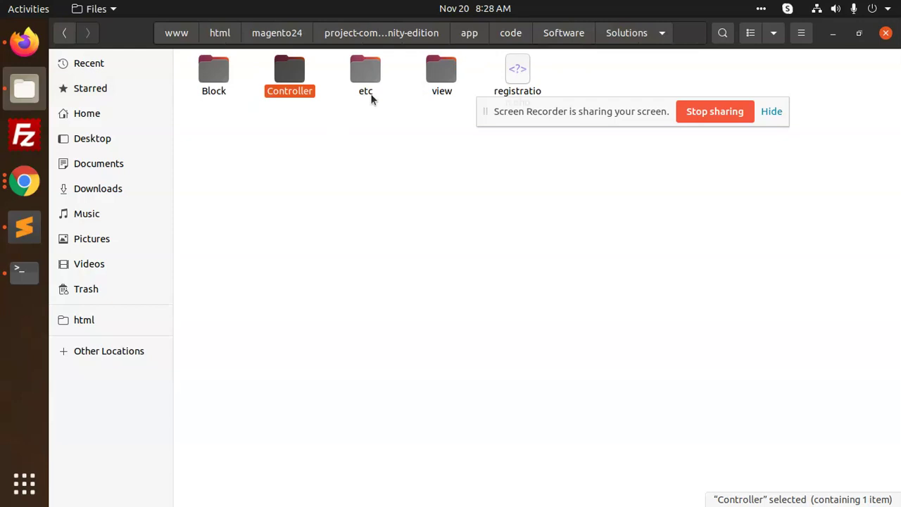
pyautogui.click(431, 78)
pyautogui.doubleClick(430, 79)
pyautogui.doubleClick(242, 91)
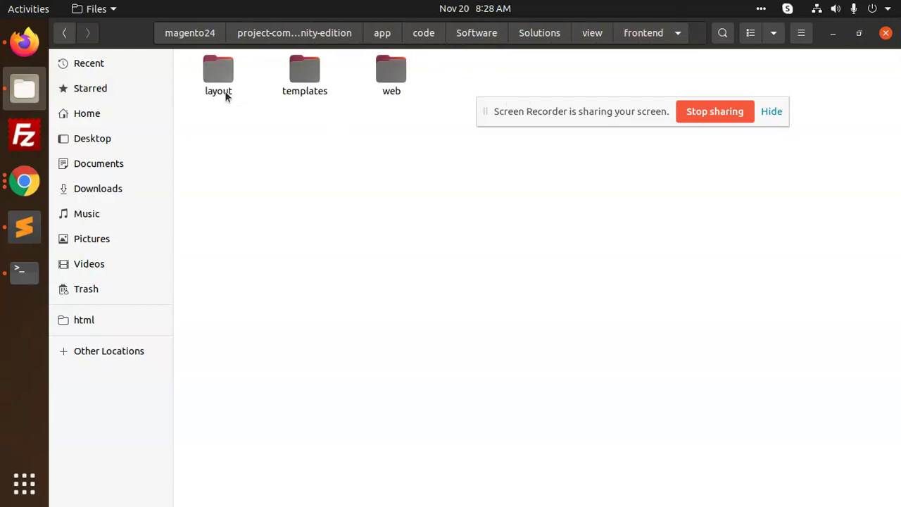
pyautogui.doubleClick(285, 85)
pyautogui.rightClick(228, 94)
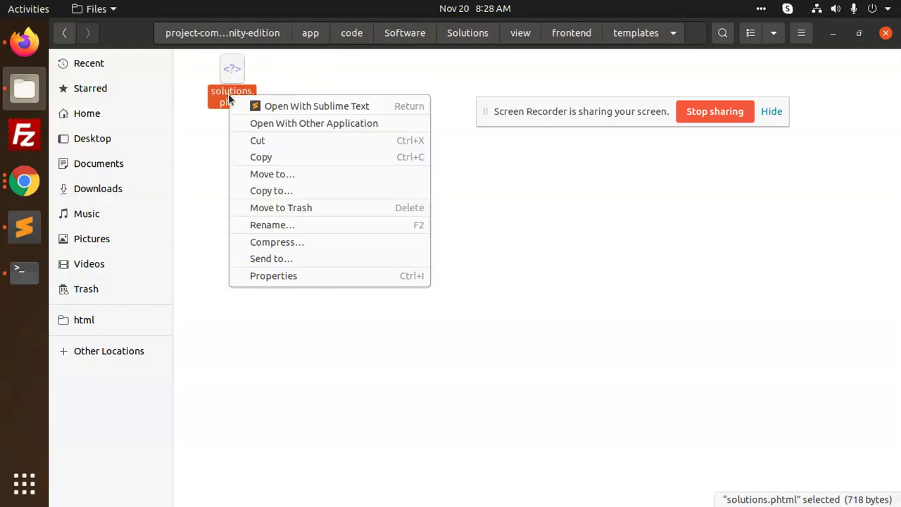
pyautogui.click(278, 106)
# Step: Paste the Mageplaza BannerSlider widget call for slider 1 on a new line 26 after ?>, then save
pyautogui.scroll(-4, 529, 200)
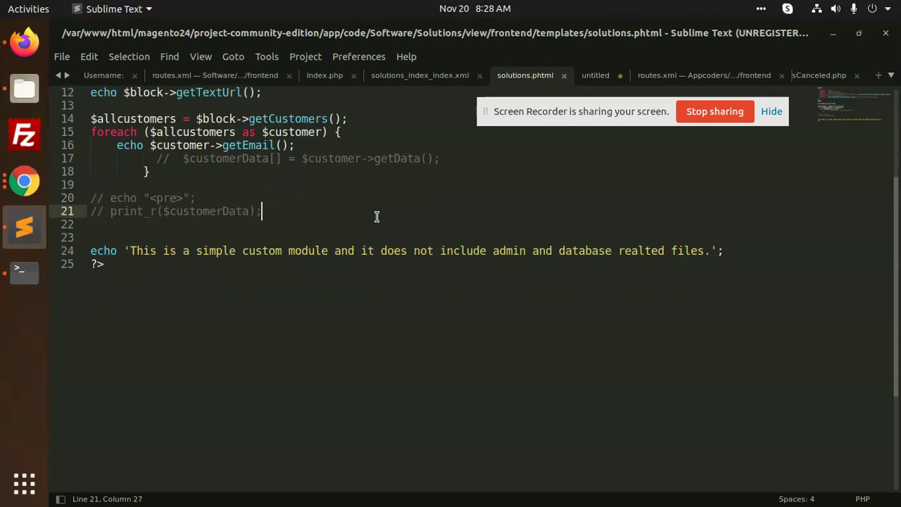
pyautogui.click(153, 157)
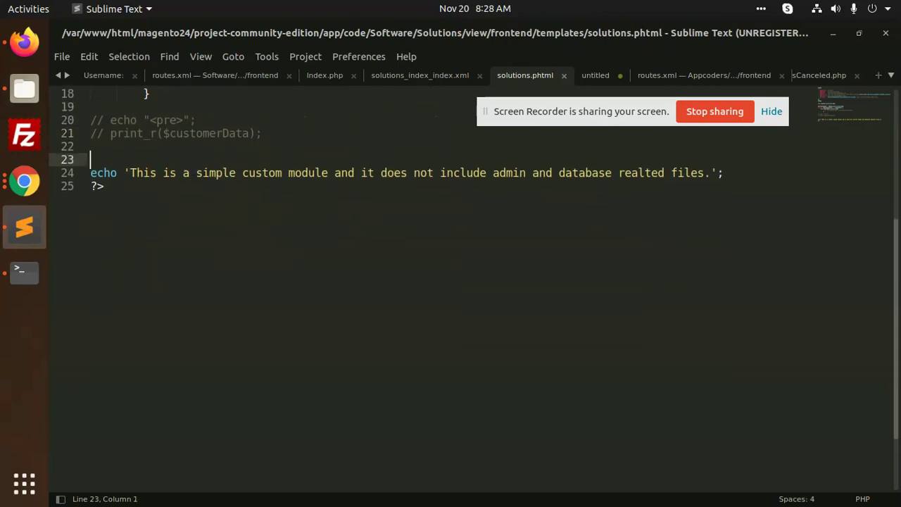
pyautogui.hotkey('ctrl', 'v')
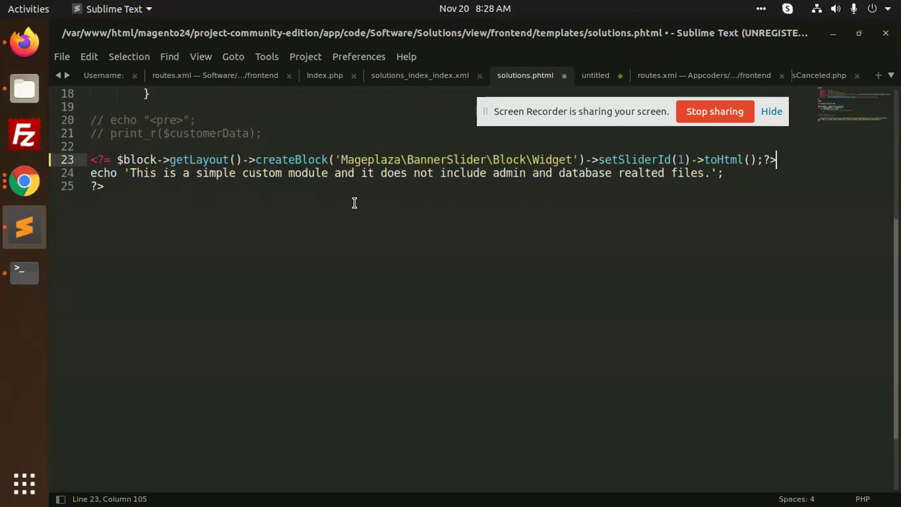
pyautogui.hotkey('ctrl', 'z')
pyautogui.click(91, 211)
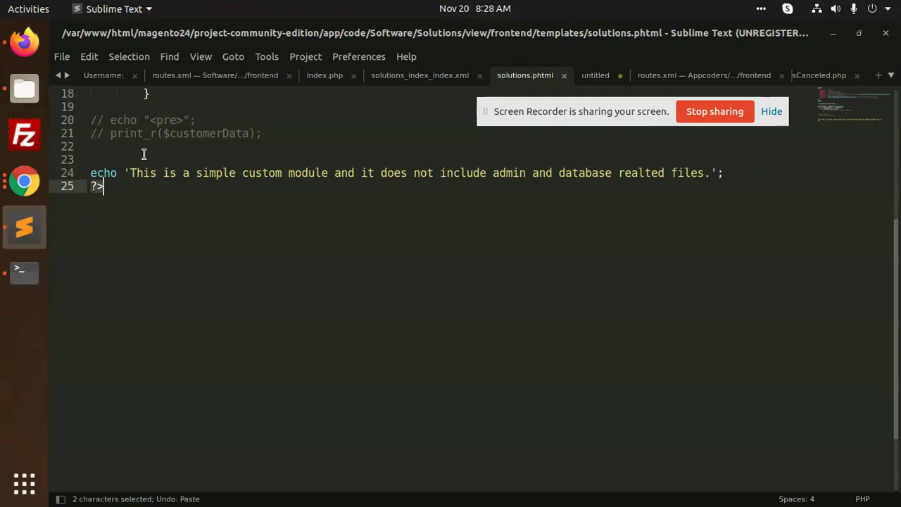
pyautogui.hotkey('ctrl', 'z')
pyautogui.click(116, 200)
pyautogui.press('Return')
pyautogui.hotkey('ctrl', 'v')
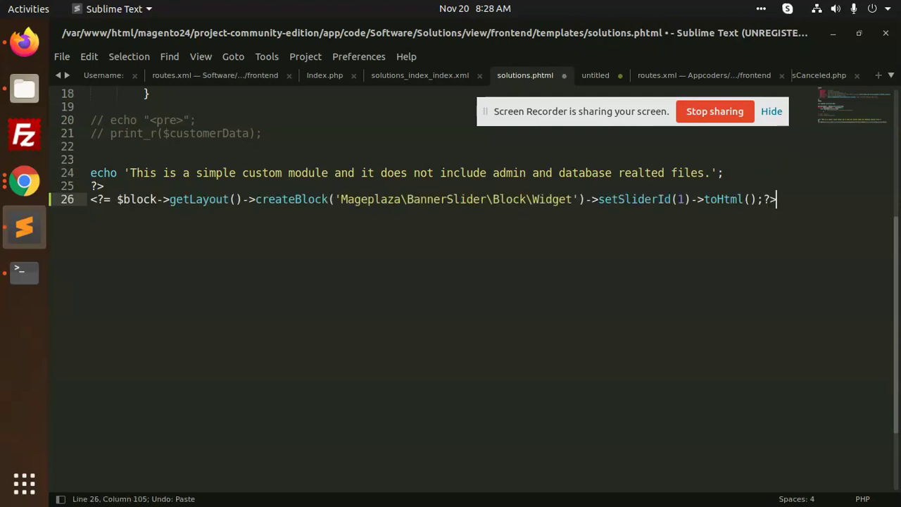
pyautogui.hotkey('ctrl', 's')
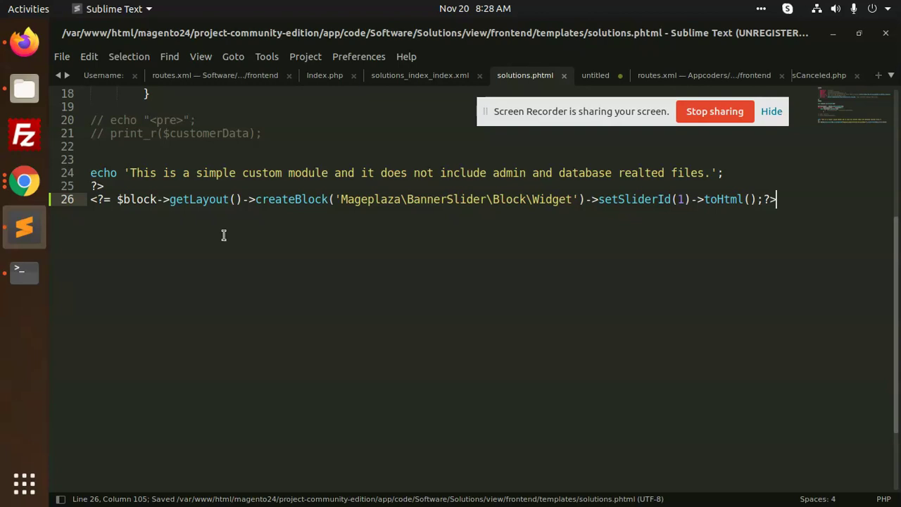
pyautogui.click(24, 272)
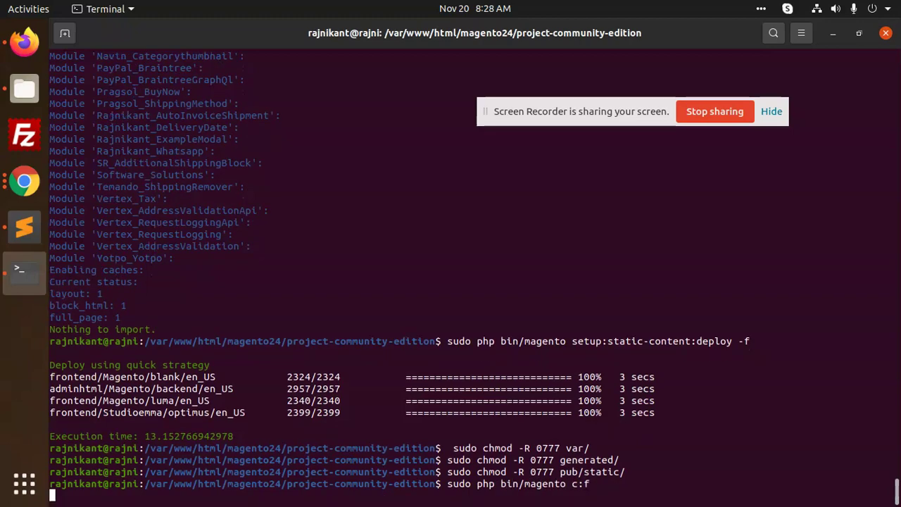
# Step: Run sudo php bin/magento c:f to flush the Magento cache
pyautogui.press('Return')
pyautogui.click(6, 41)
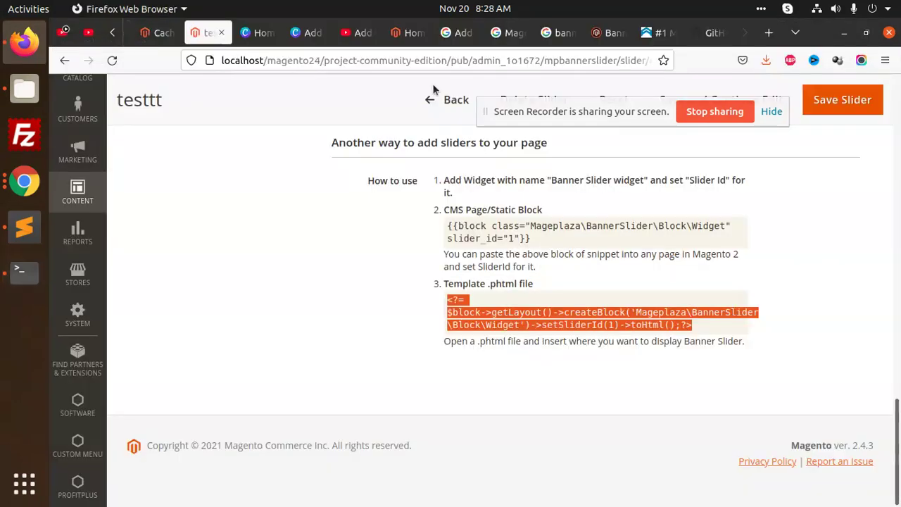
# Step: Load the solutions_blog storefront page, dismiss the custom_solutions.js alert, and review its module text
pyautogui.click(414, 33)
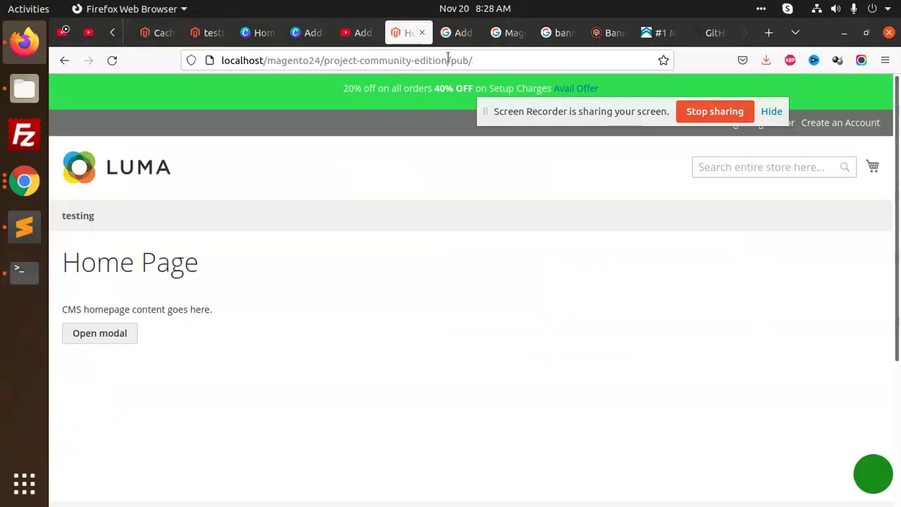
pyautogui.click(499, 56)
pyautogui.write('solutions')
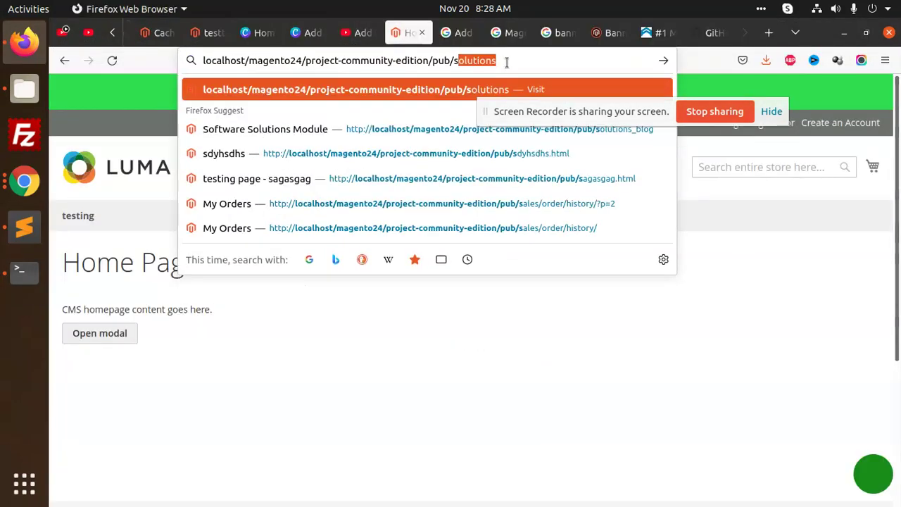
pyautogui.press('Right')
pyautogui.write('_')
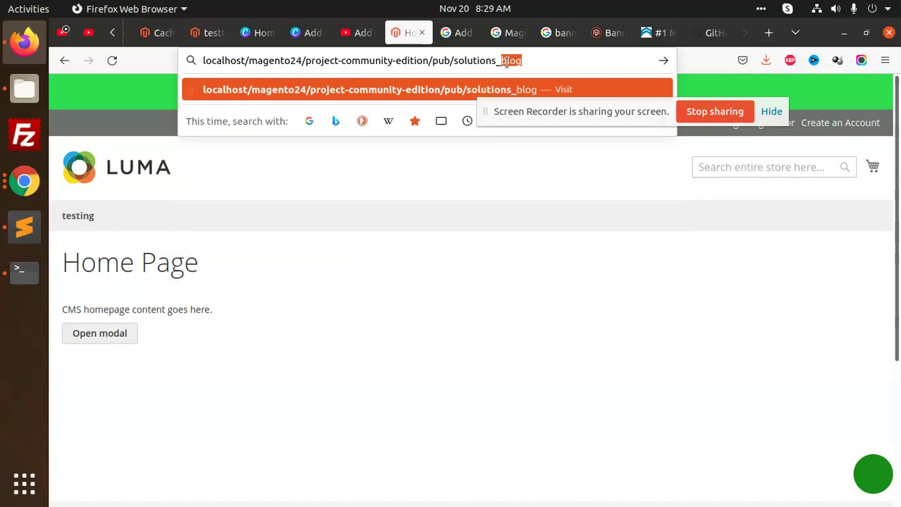
pyautogui.press('Return')
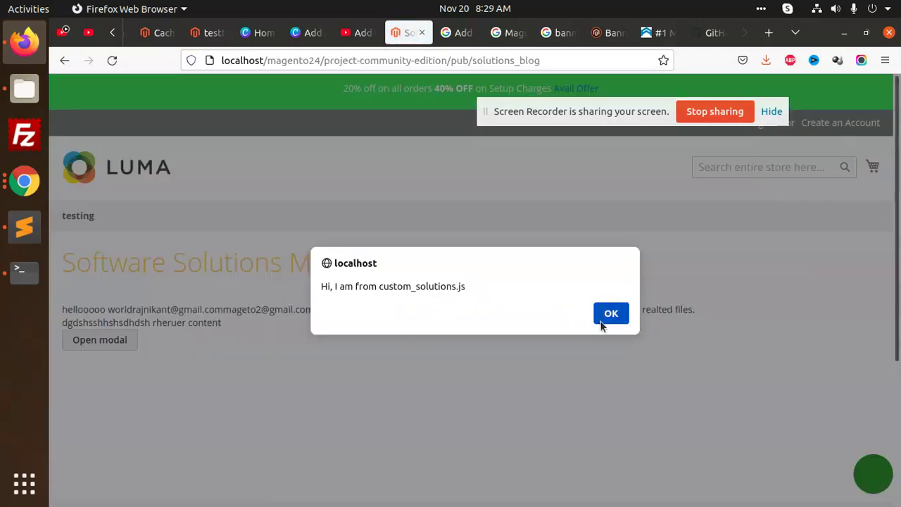
pyautogui.click(602, 317)
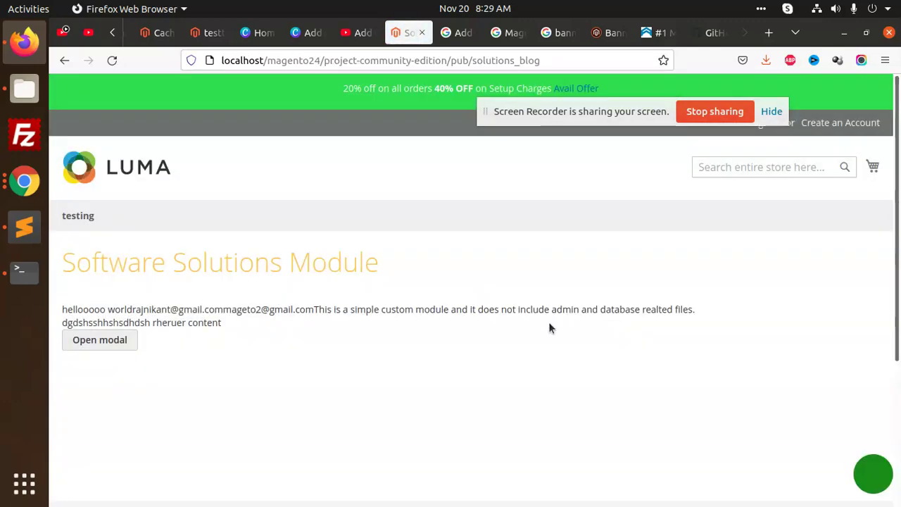
pyautogui.scroll(-3, 420, 301)
pyautogui.scroll(2, 411, 318)
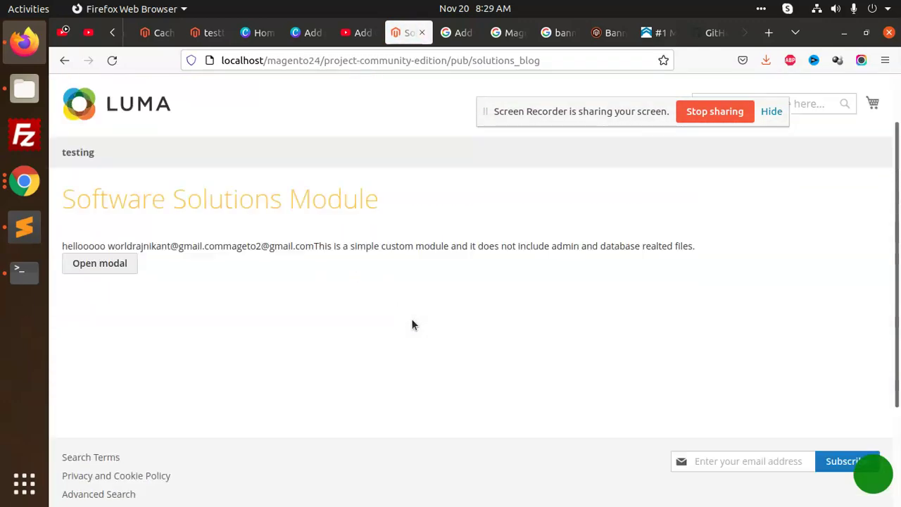
pyautogui.scroll(2, 412, 325)
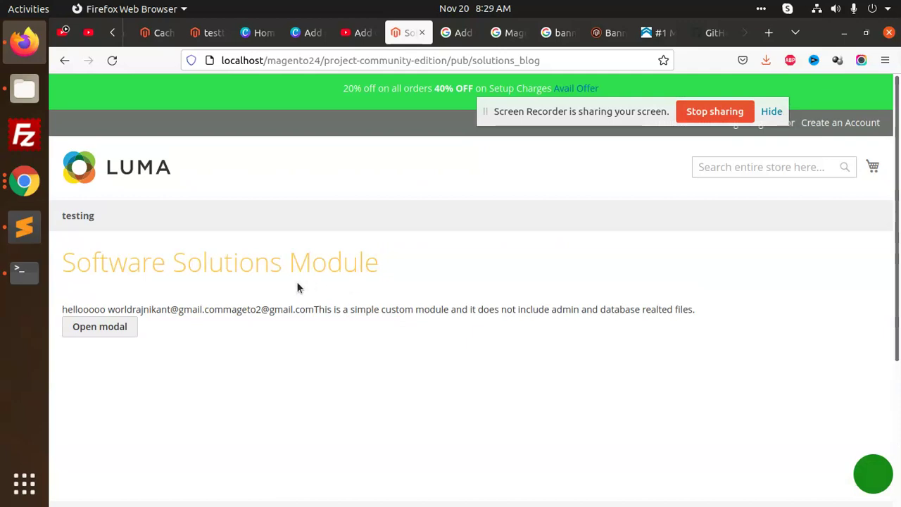
pyautogui.tripleClick(223, 307)
pyautogui.click(217, 344)
# Step: Open the browser console with Ctrl+Shift+K and scroll through the logged errors and warnings
pyautogui.hotkey('ctrl', 'shift', 'k')
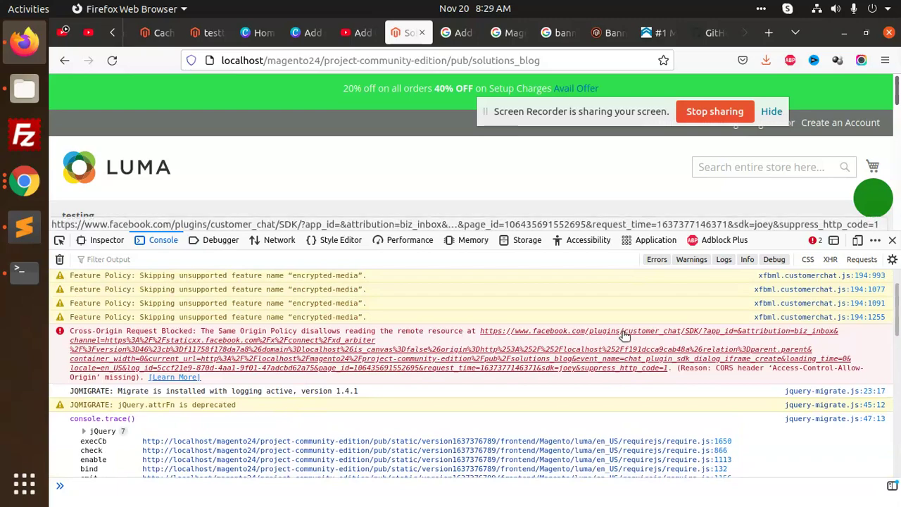
pyautogui.scroll(1, 443, 386)
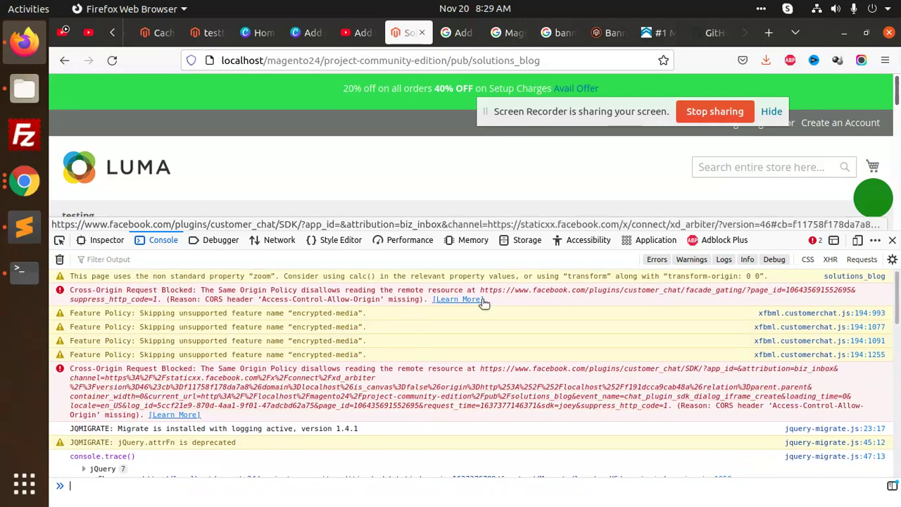
pyautogui.scroll(-10, 422, 401)
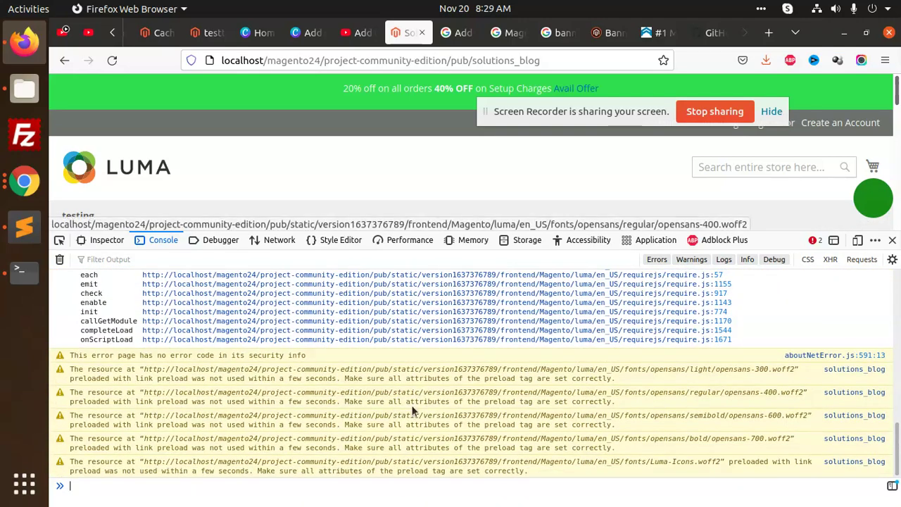
pyautogui.click(210, 34)
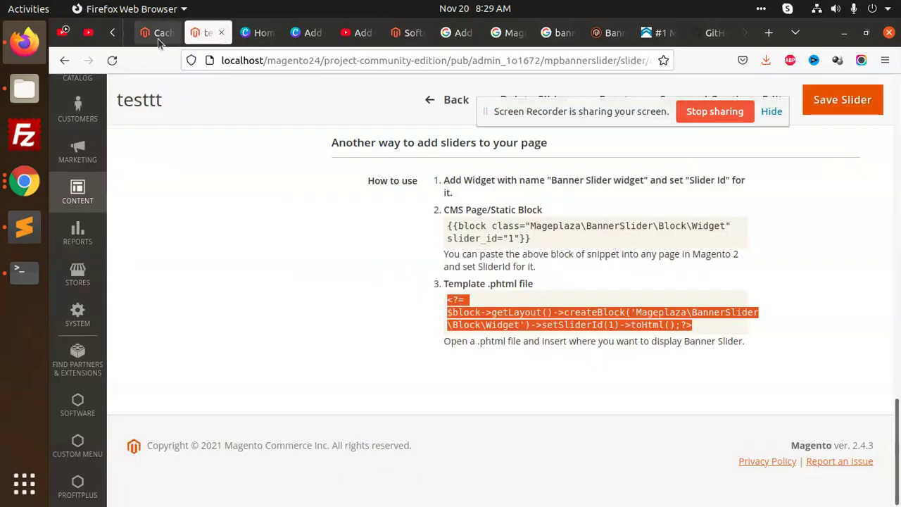
# Step: Select all four All Page positions: top and bottom of content, top and bottom of page
pyautogui.scroll(4, 204, 235)
pyautogui.scroll(6, 282, 309)
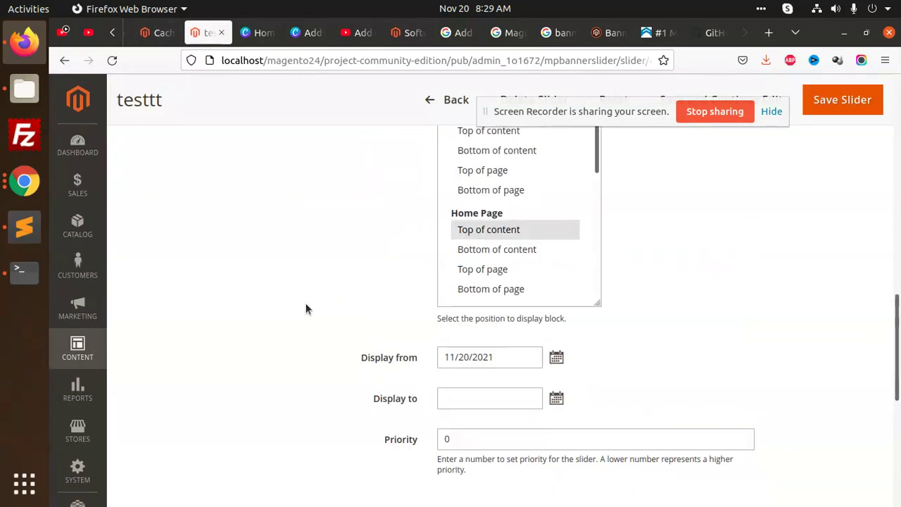
pyautogui.scroll(6, 422, 408)
pyautogui.scroll(-6, 433, 387)
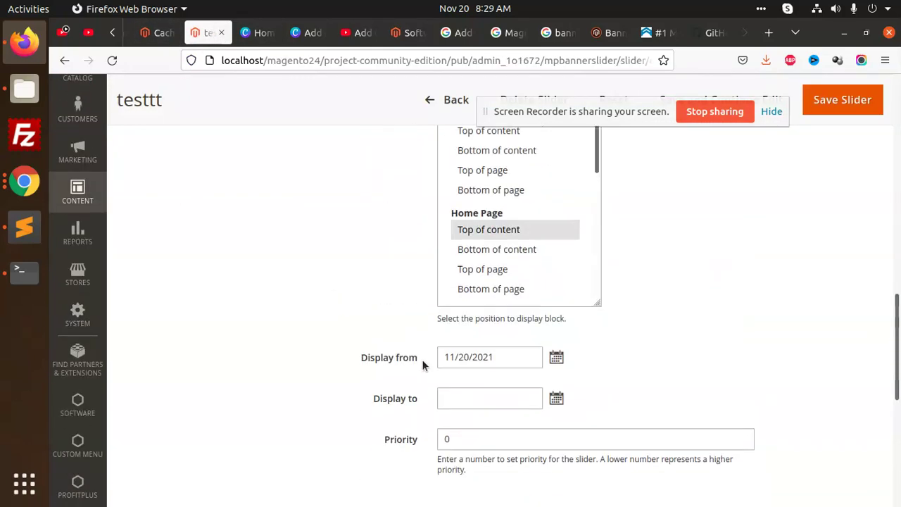
pyautogui.click(487, 400)
pyautogui.scroll(6, 422, 338)
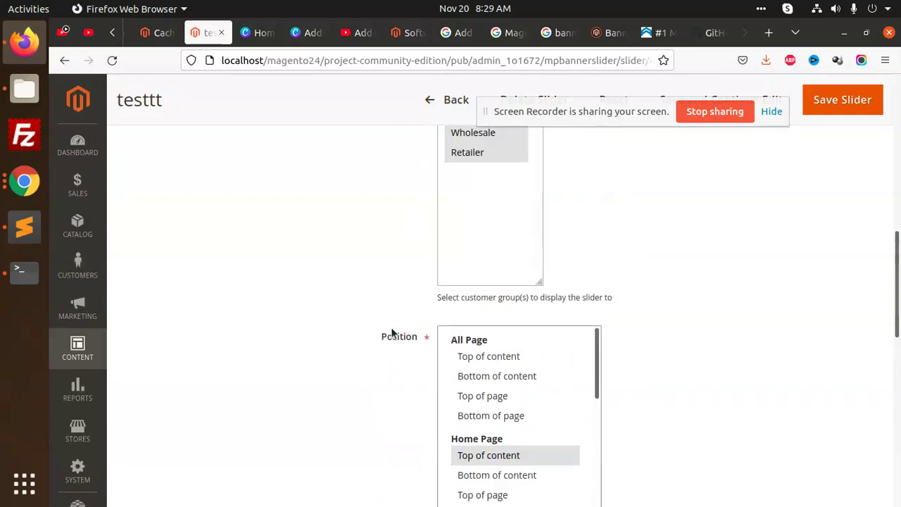
pyautogui.click(489, 340)
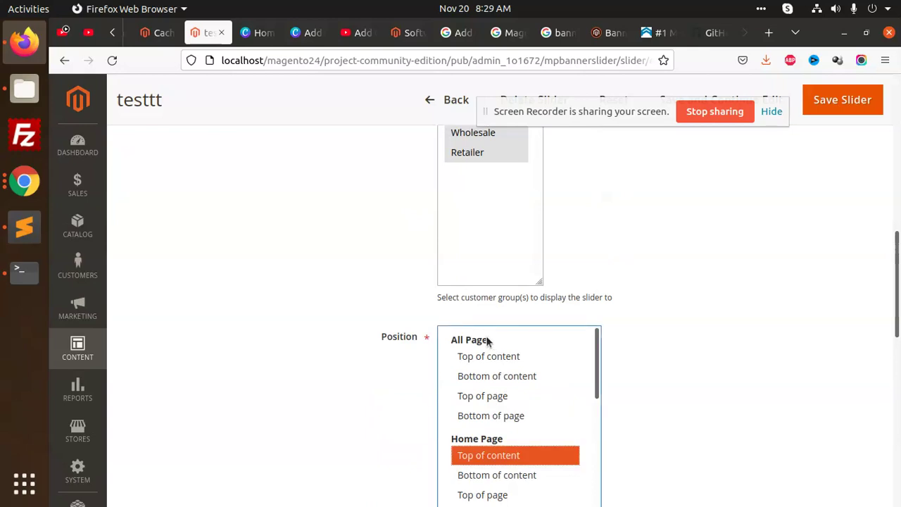
pyautogui.moveTo(484, 352); pyautogui.dragTo(477, 374)
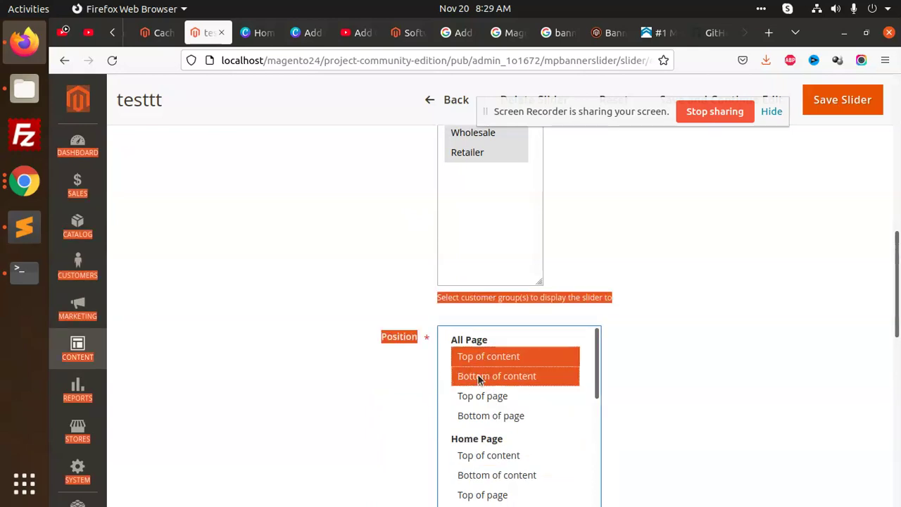
pyautogui.click(496, 375)
pyautogui.keyDown('ctrl'); pyautogui.click(481, 354); pyautogui.keyUp('ctrl')
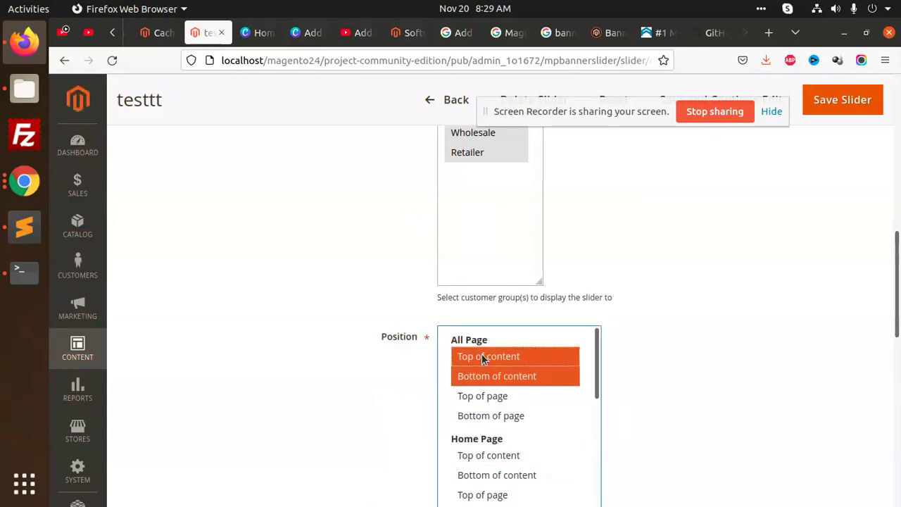
pyautogui.keyDown('ctrl'); pyautogui.click(479, 396); pyautogui.keyUp('ctrl')
pyautogui.keyDown('ctrl'); pyautogui.click(482, 416); pyautogui.keyUp('ctrl')
# Step: Save the testtt slider with its new All Page positions
pyautogui.scroll(-2, 518, 407)
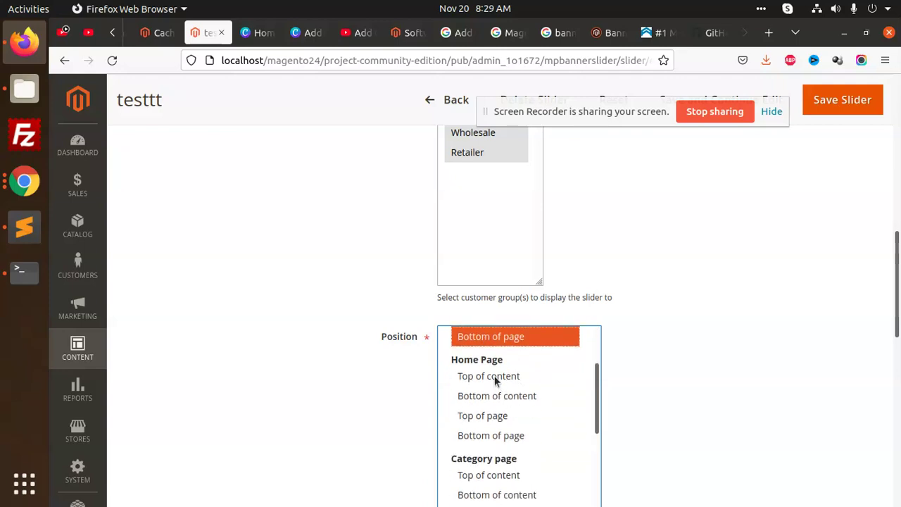
pyautogui.scroll(2, 556, 389)
pyautogui.scroll(2, 736, 263)
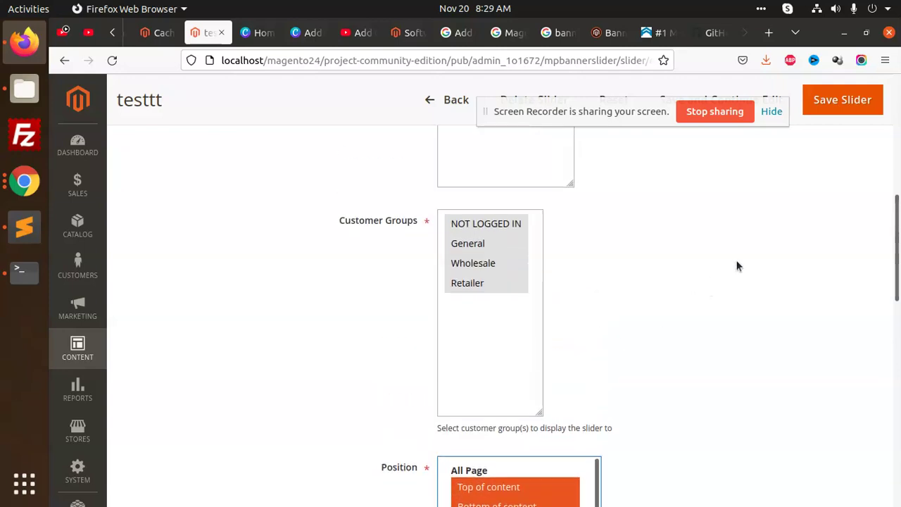
pyautogui.click(843, 100)
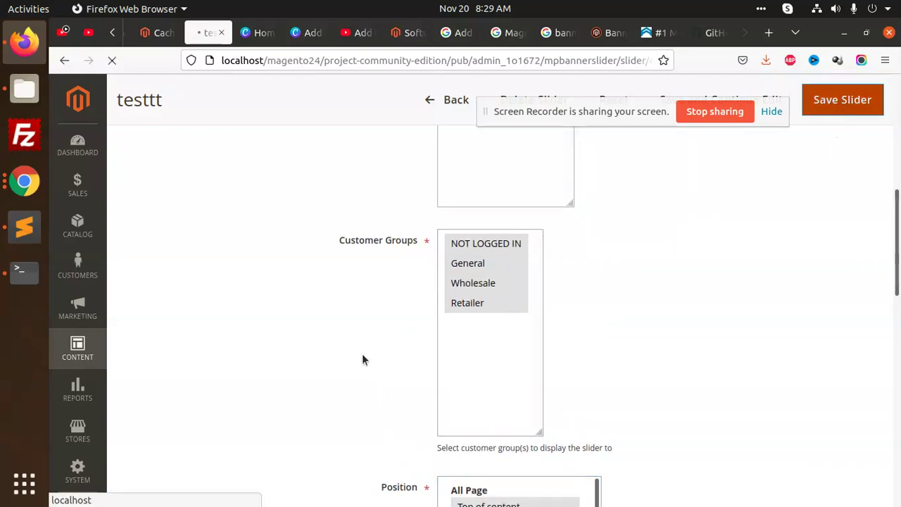
pyautogui.scroll(-3, 524, 344)
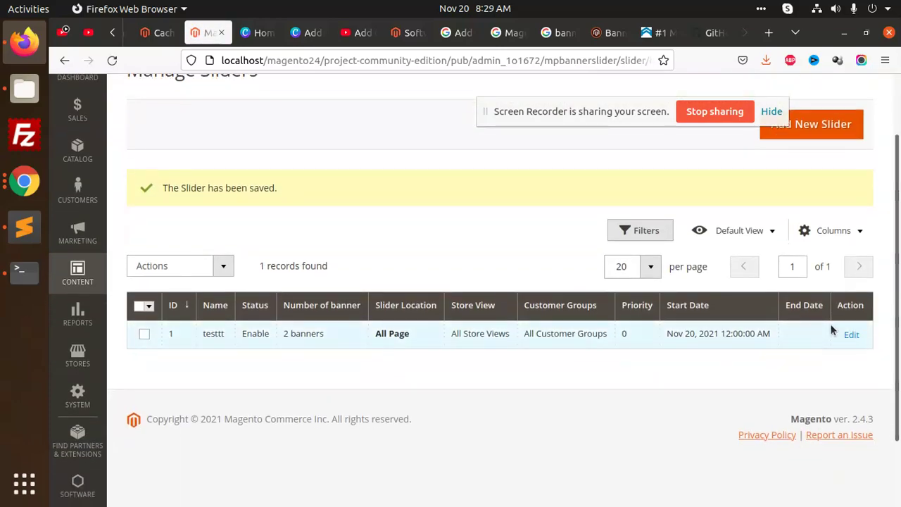
pyautogui.click(848, 335)
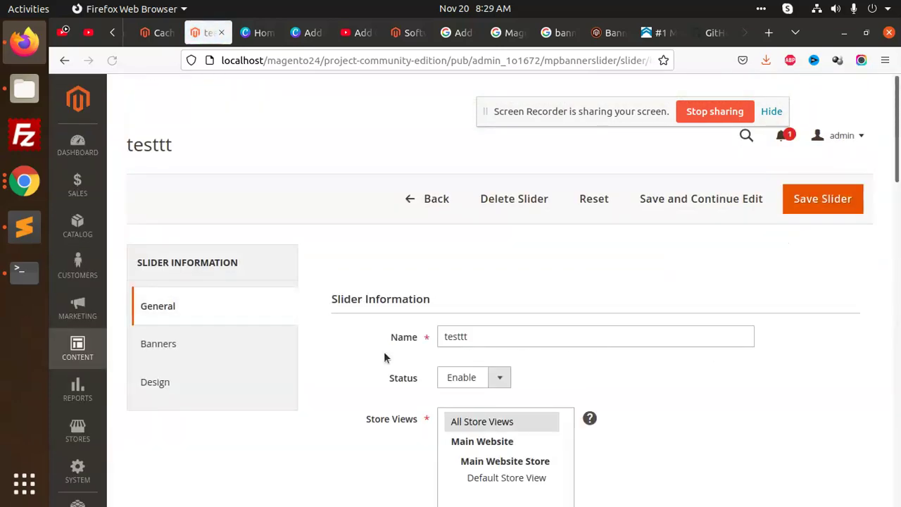
pyautogui.click(232, 360)
pyautogui.scroll(-3, 233, 360)
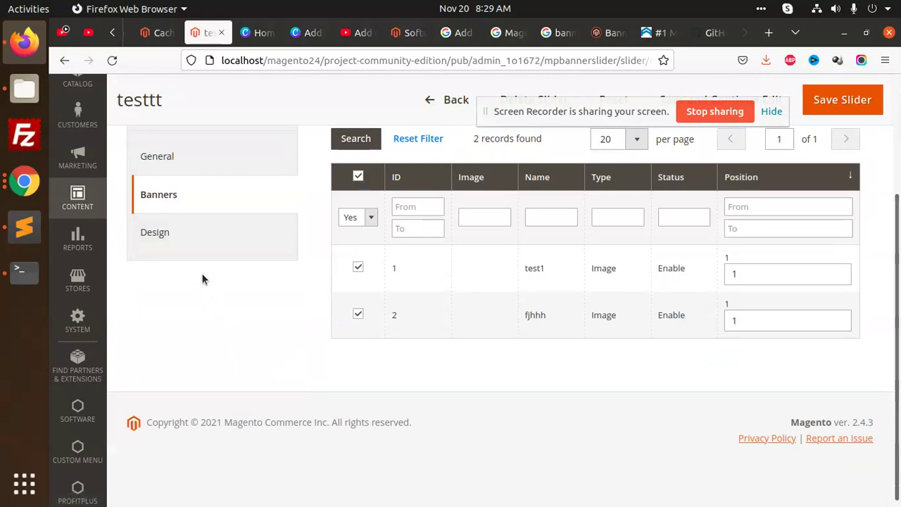
pyautogui.click(193, 242)
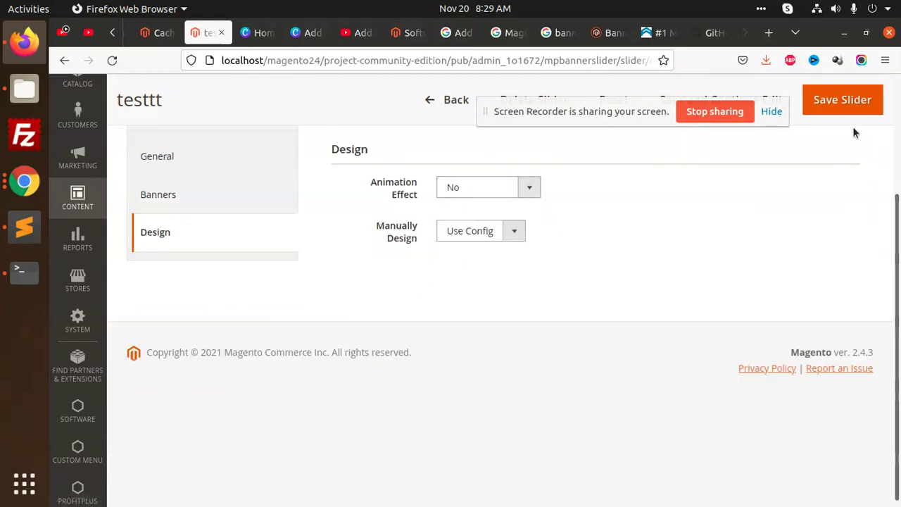
pyautogui.click(848, 104)
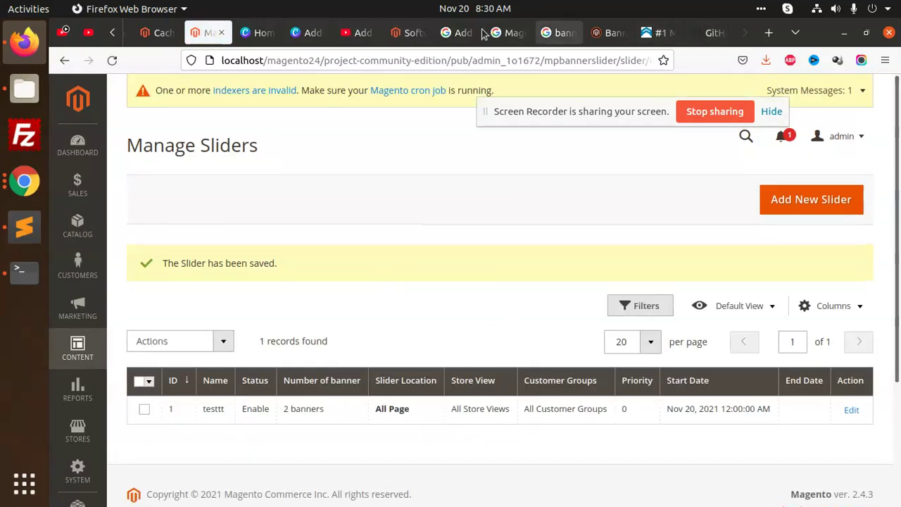
# Step: Reload the solutions_blog page, dismiss its alert, close devtools, and go to the Home Page
pyautogui.click(403, 31)
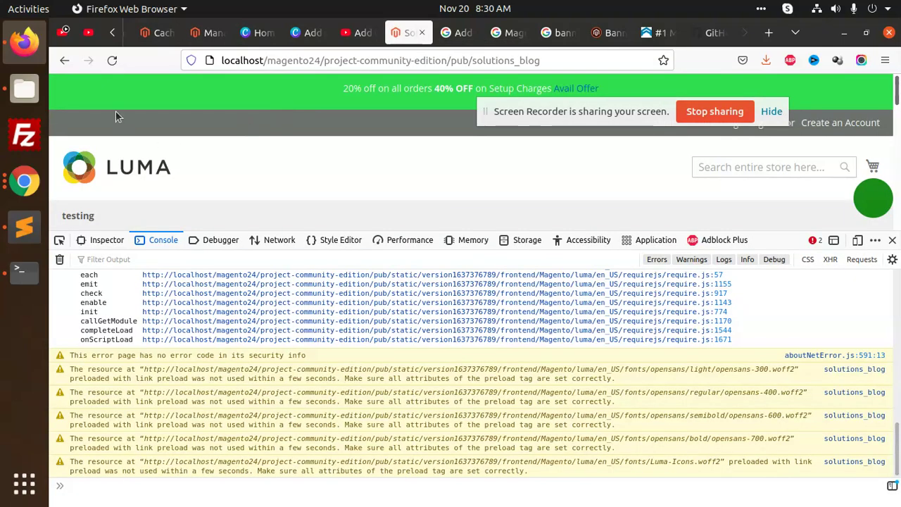
pyautogui.click(112, 60)
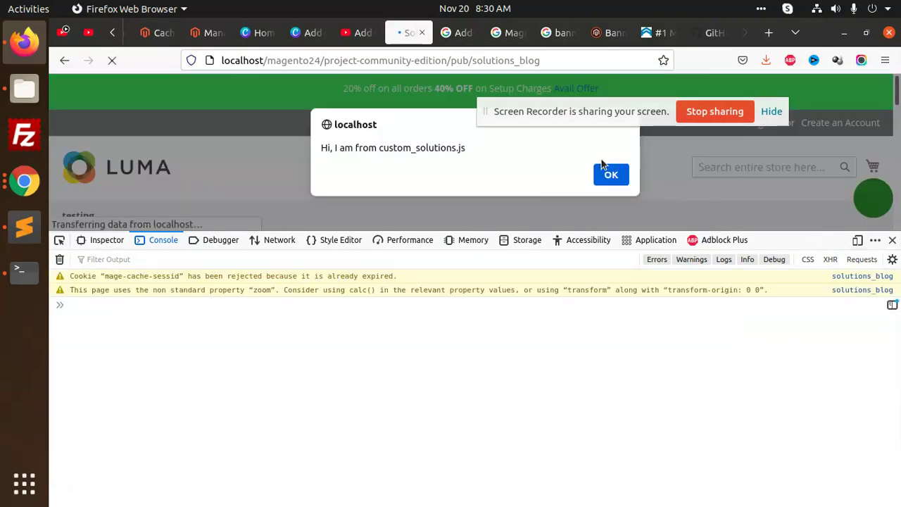
pyautogui.click(605, 172)
pyautogui.click(893, 240)
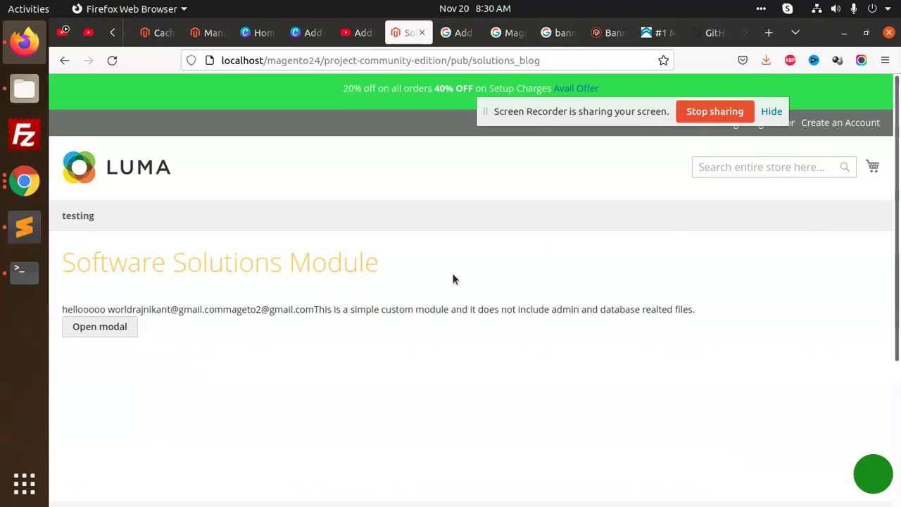
pyautogui.click(151, 169)
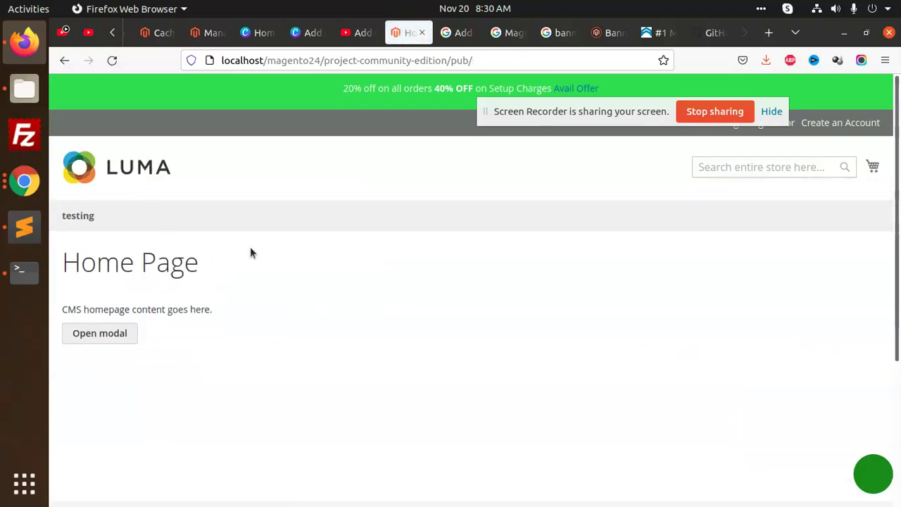
pyautogui.scroll(-3, 252, 250)
pyautogui.scroll(5, 255, 247)
# Step: Navigate from the Software folder to project-community-edition/app/code
pyautogui.click(25, 88)
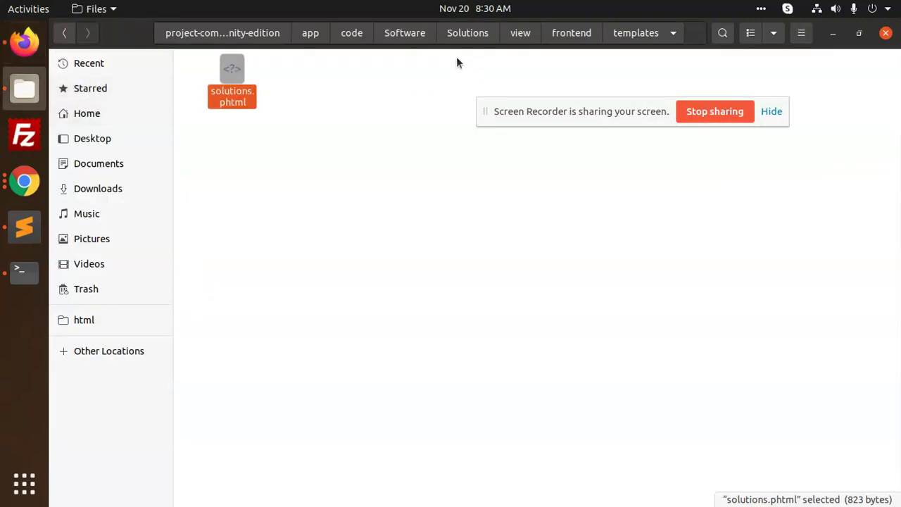
pyautogui.click(404, 33)
pyautogui.click(326, 33)
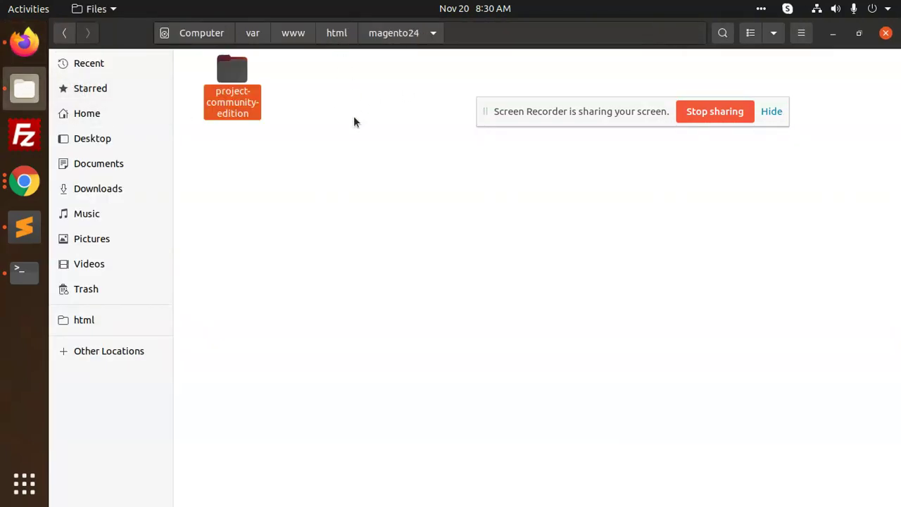
pyautogui.doubleClick(252, 92)
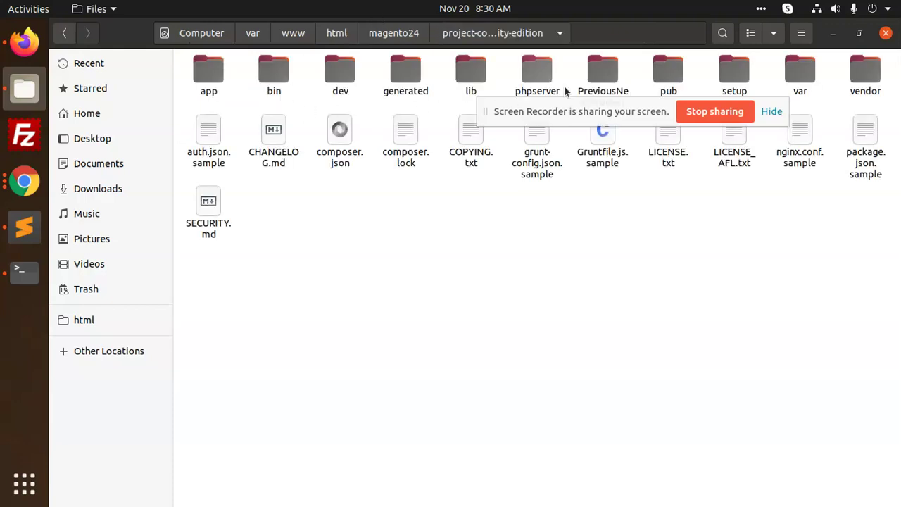
pyautogui.doubleClick(211, 81)
pyautogui.doubleClick(212, 83)
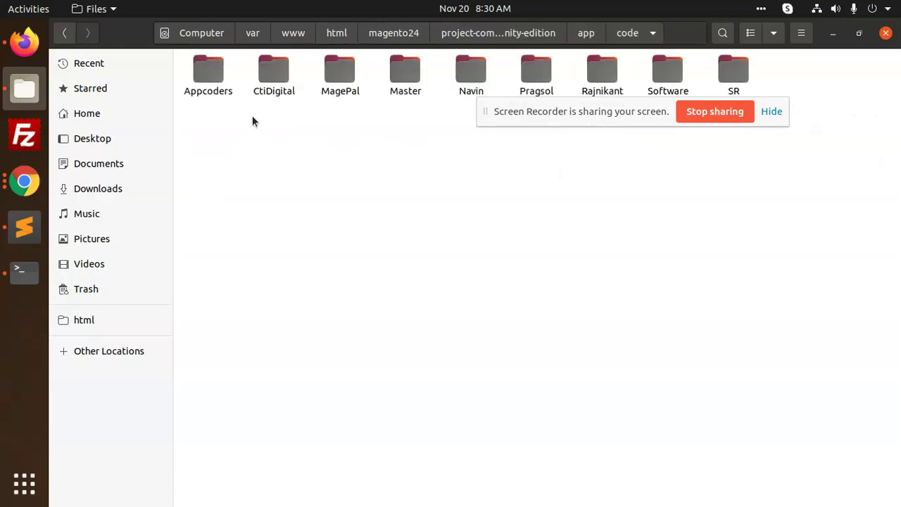
pyautogui.moveTo(524, 113); pyautogui.dragTo(529, 315)
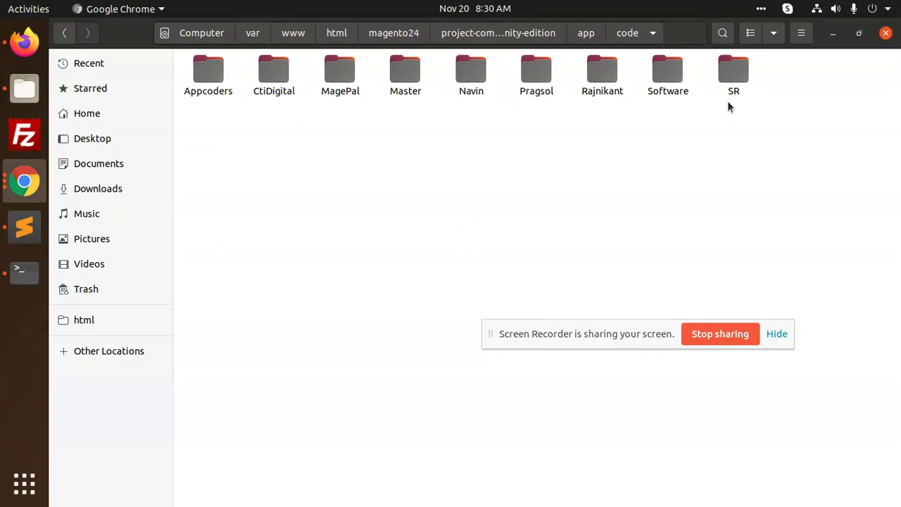
# Step: Select the eight module folders, CtiDigital through SR, for copying
pyautogui.click(273, 85)
pyautogui.keyDown('ctrl'); pyautogui.click(338, 84); pyautogui.keyUp('ctrl')
pyautogui.keyDown('ctrl'); pyautogui.click(404, 90); pyautogui.keyUp('ctrl')
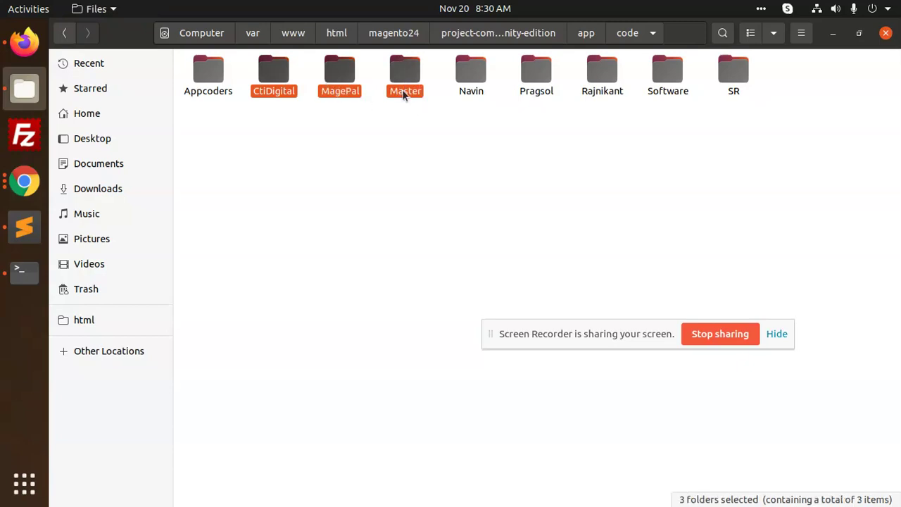
pyautogui.click(281, 95)
pyautogui.keyDown('ctrl'); pyautogui.click(352, 88); pyautogui.keyUp('ctrl')
pyautogui.keyDown('ctrl'); pyautogui.click(402, 88); pyautogui.keyUp('ctrl')
pyautogui.keyDown('ctrl'); pyautogui.click(535, 88); pyautogui.keyUp('ctrl')
pyautogui.keyDown('ctrl'); pyautogui.click(602, 88); pyautogui.keyUp('ctrl')
pyautogui.keyDown('ctrl'); pyautogui.click(672, 90); pyautogui.keyUp('ctrl')
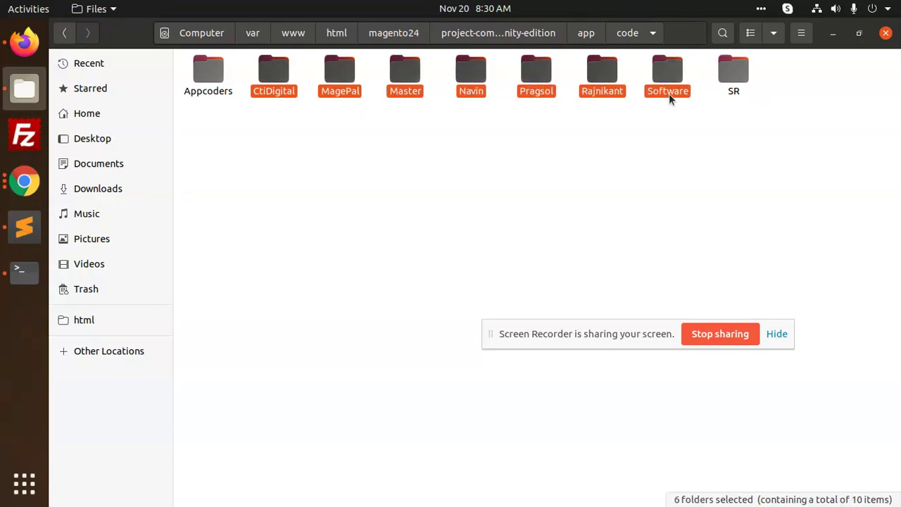
pyautogui.keyDown('ctrl'); pyautogui.click(732, 81); pyautogui.keyUp('ctrl')
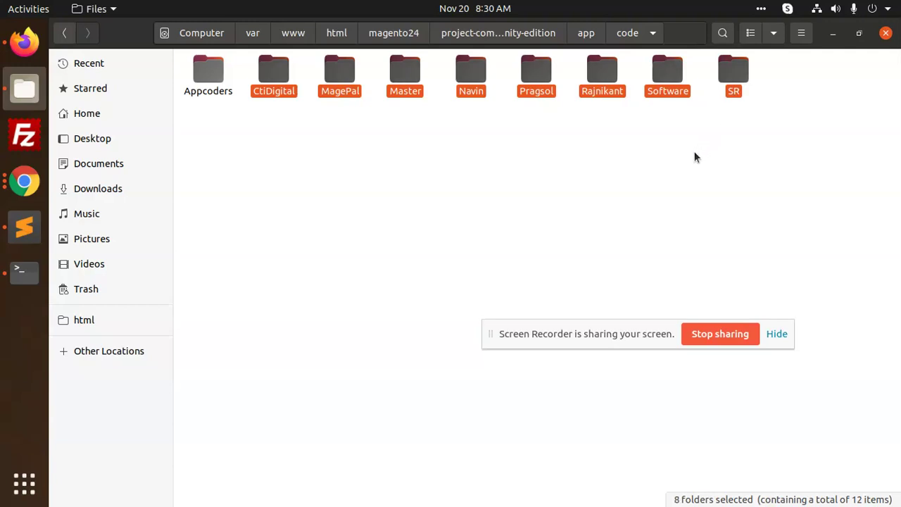
# Step: Open a terminal in the /var/www/html/magento24 folder
pyautogui.click(402, 32)
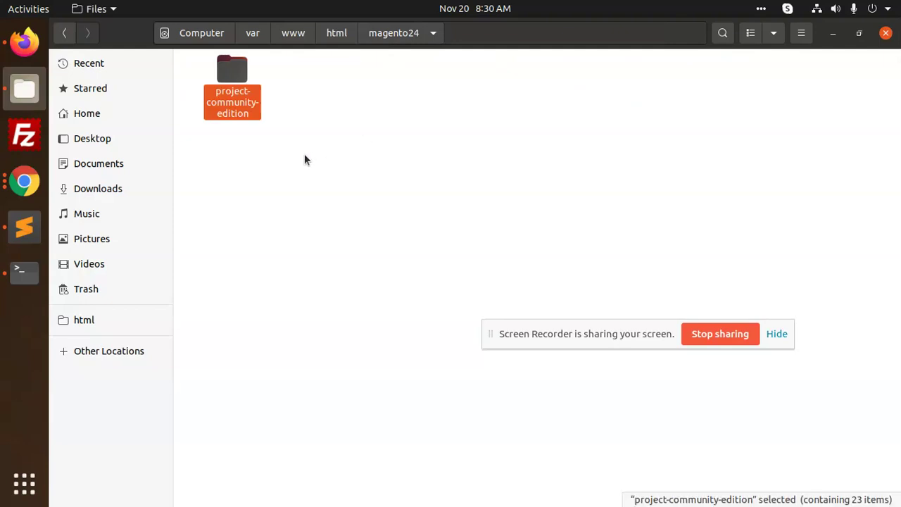
pyautogui.click(328, 37)
pyautogui.rightClick(366, 183)
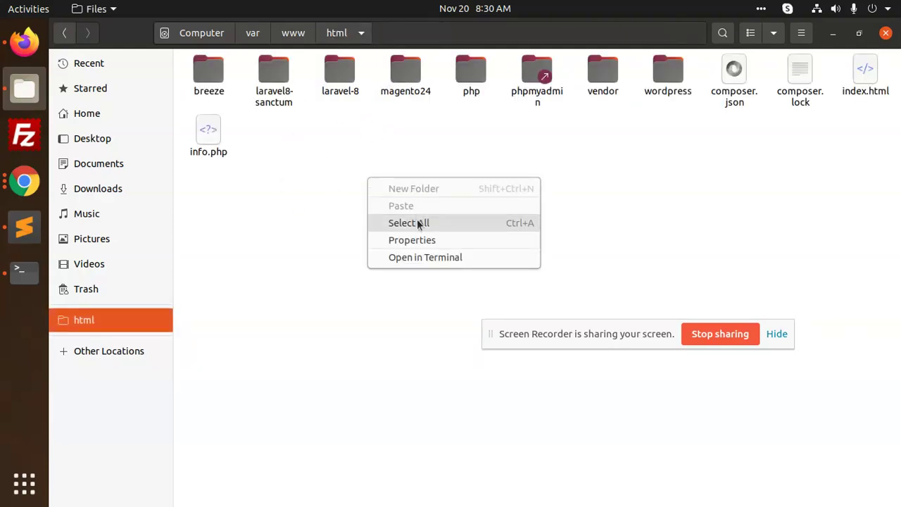
pyautogui.click(440, 118)
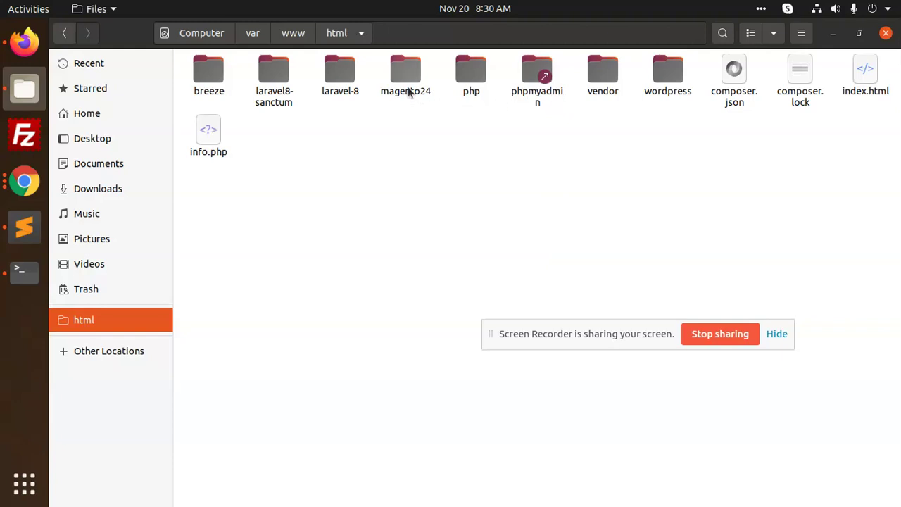
pyautogui.doubleClick(469, 72)
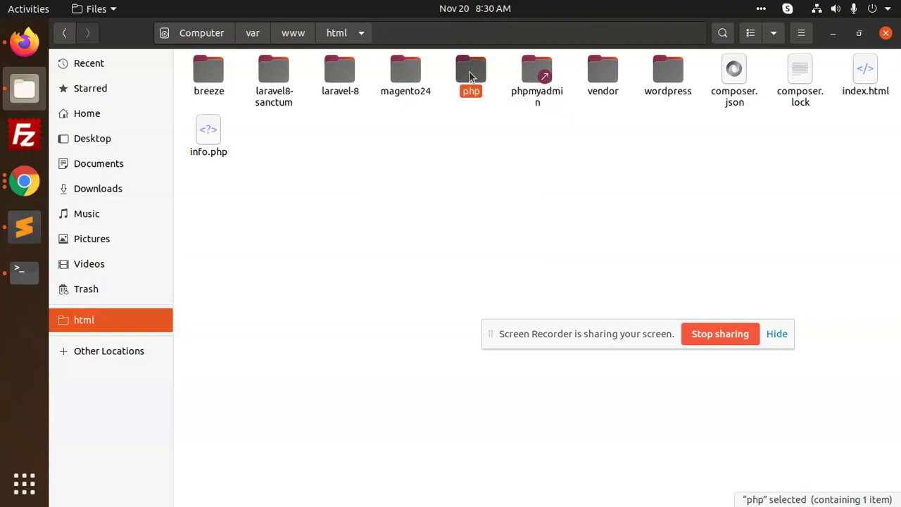
pyautogui.rightClick(305, 164)
pyautogui.click(268, 169)
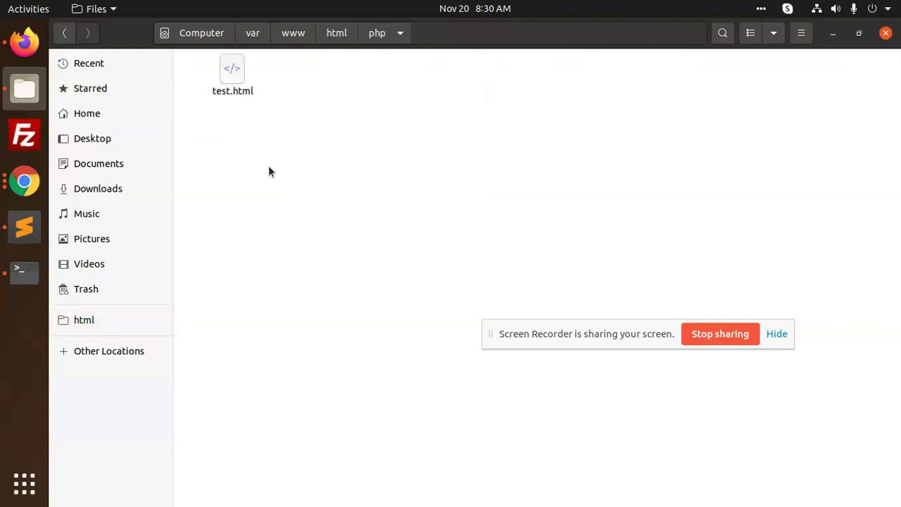
pyautogui.click(65, 33)
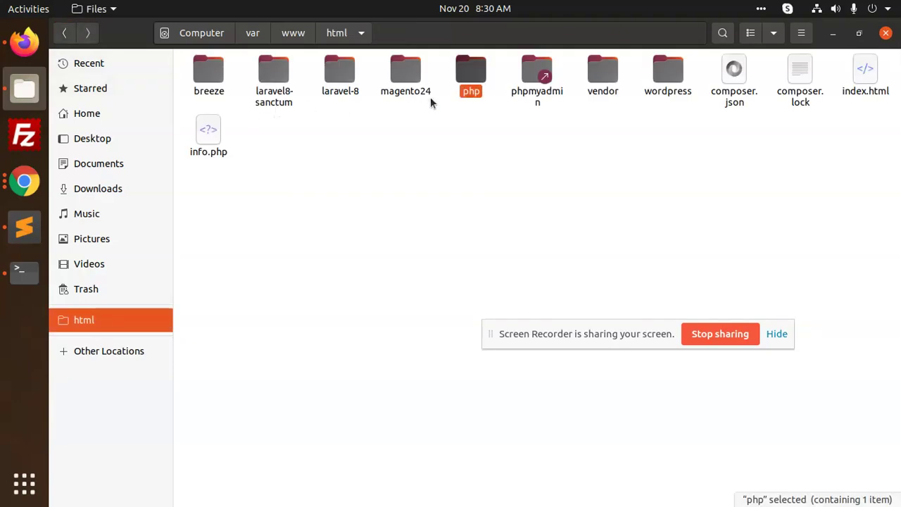
pyautogui.doubleClick(416, 88)
pyautogui.rightClick(349, 176)
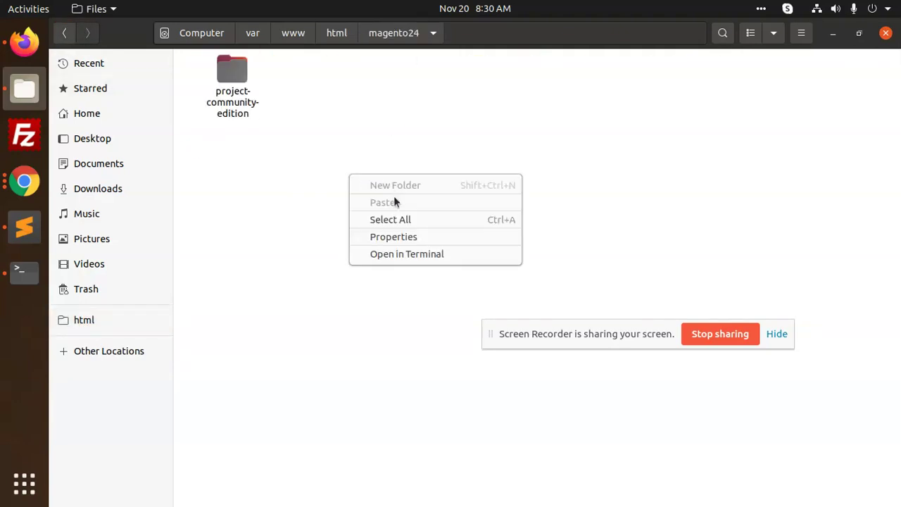
pyautogui.rightClick(295, 161)
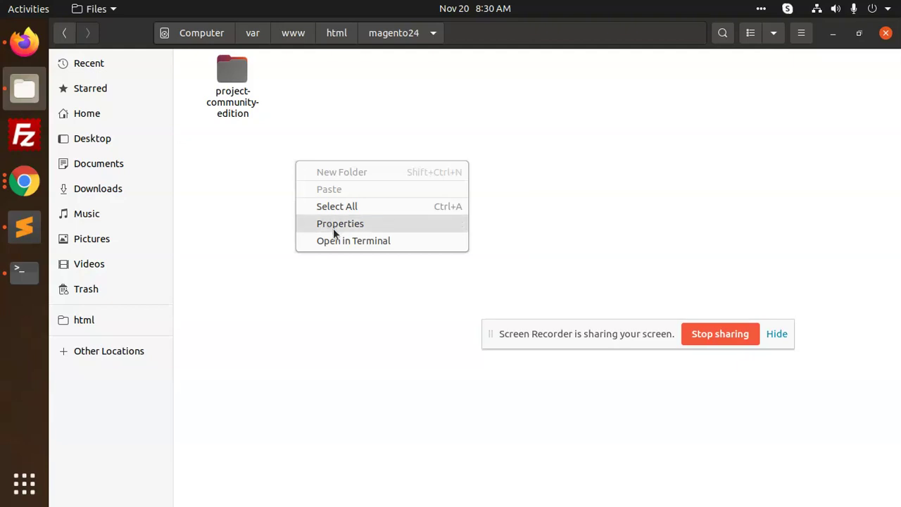
pyautogui.click(339, 245)
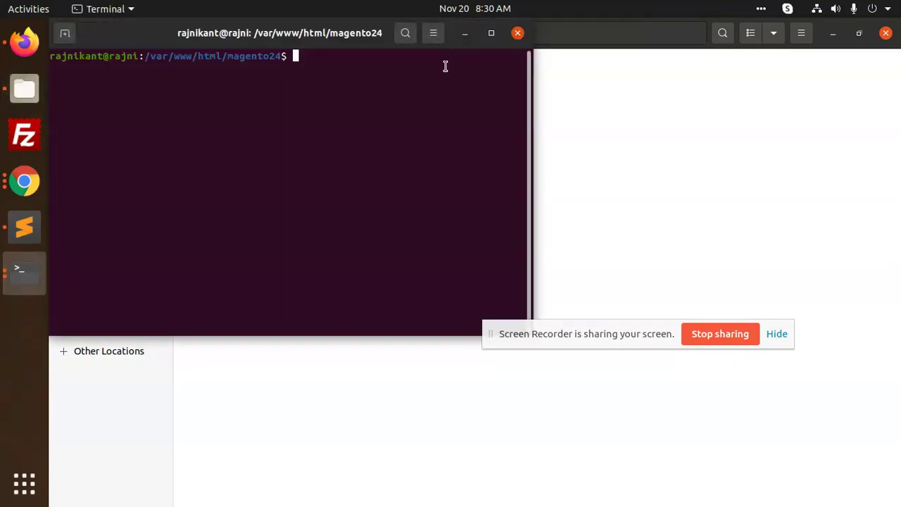
# Step: Attempt mkdir customext, then run sudo chmod -R 0777 on project-community-edition/ and close Terminal
pyautogui.write('mkdir cu')
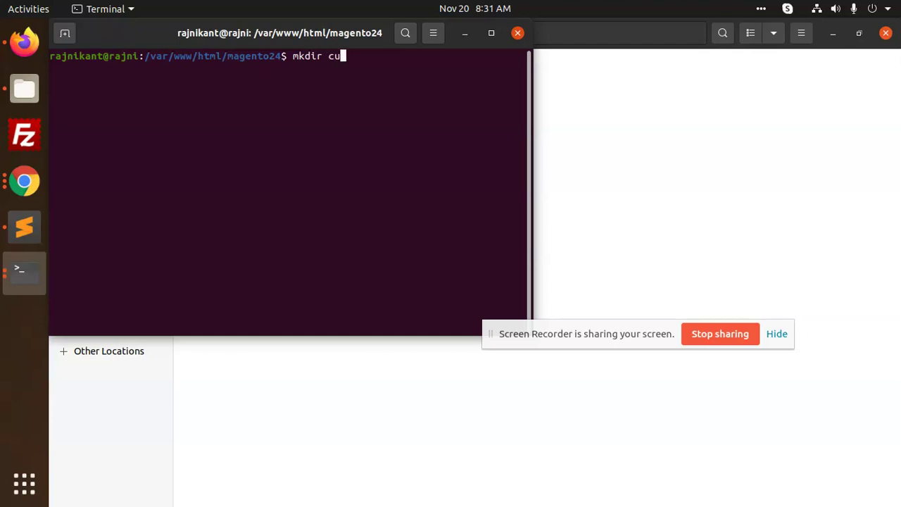
pyautogui.write('stomext')
pyautogui.press('Return')
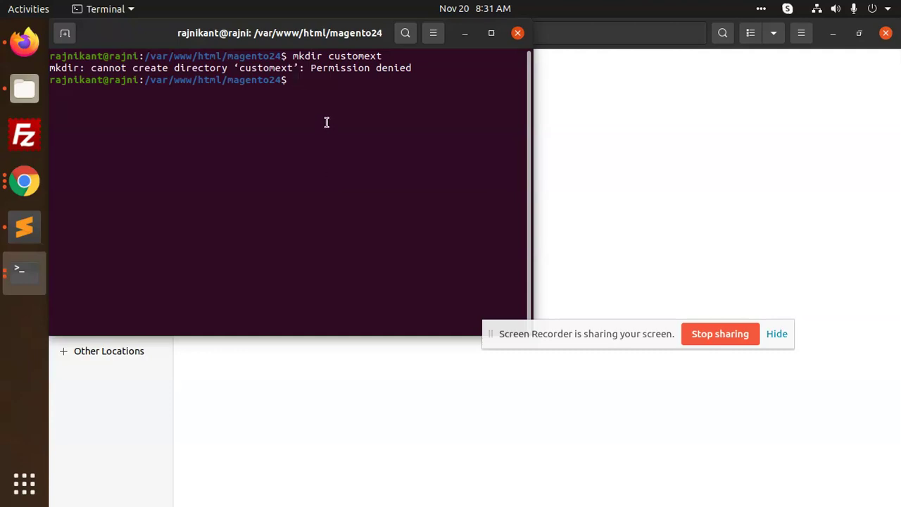
pyautogui.write('sudo chmod -R 0777')
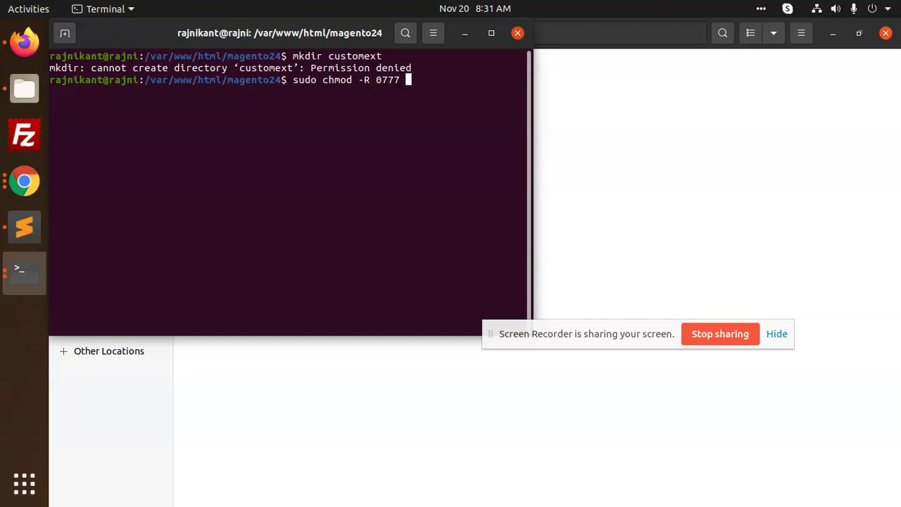
pyautogui.write(' p')
pyautogui.press('Tab')
pyautogui.press('Return')
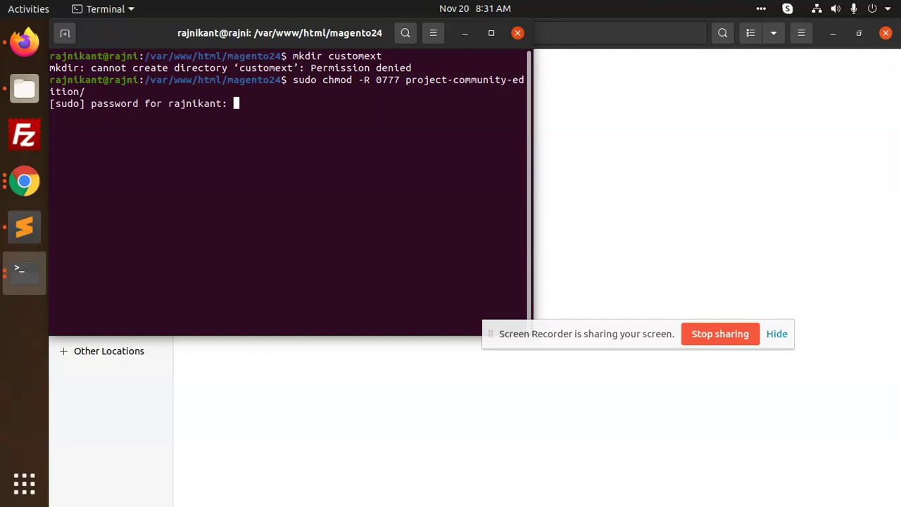
pyautogui.press('Return')
pyautogui.click(517, 33)
# Step: Navigate into magento24/project-community-edition
pyautogui.rightClick(309, 120)
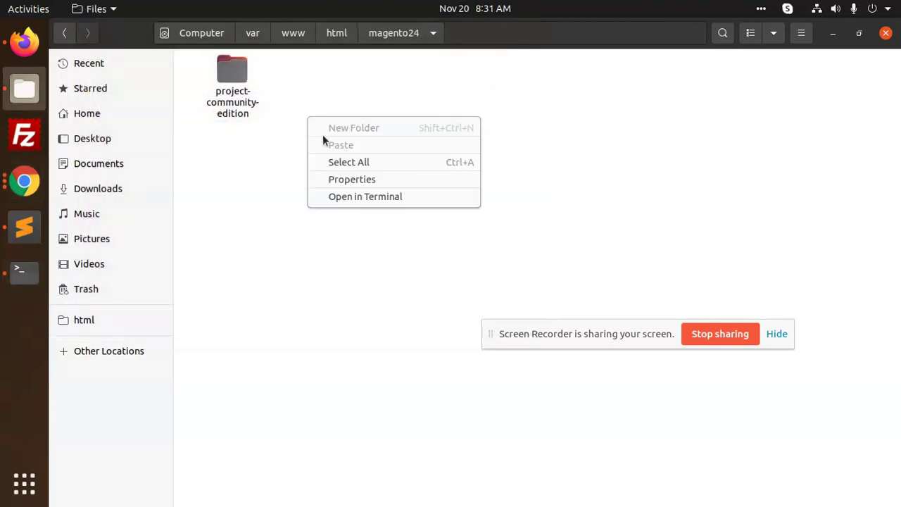
pyautogui.click(247, 140)
pyautogui.click(337, 33)
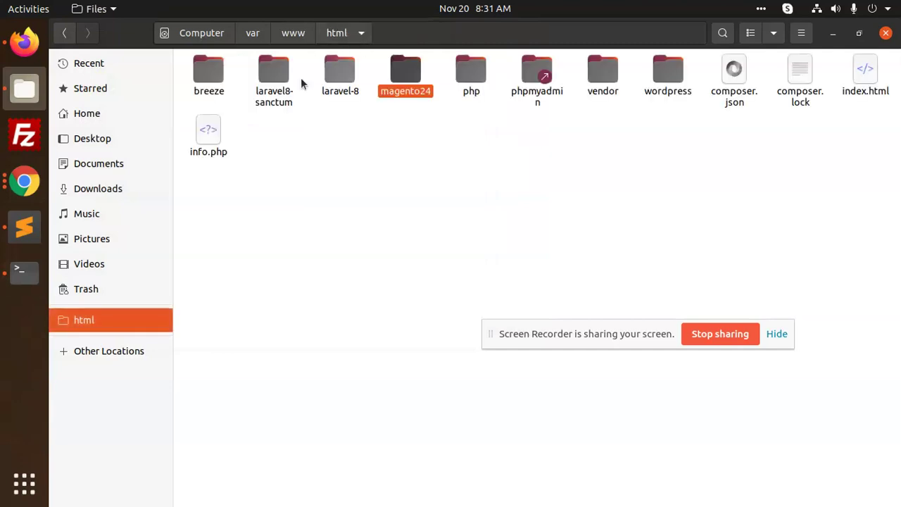
pyautogui.doubleClick(398, 94)
pyautogui.click(242, 101)
pyautogui.rightClick(436, 121)
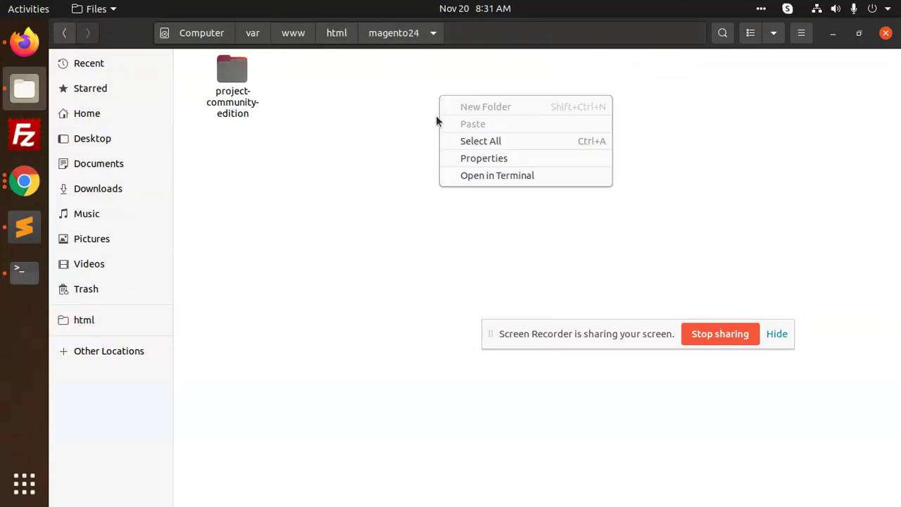
pyautogui.click(247, 106)
pyautogui.click(240, 91)
pyautogui.press('Return')
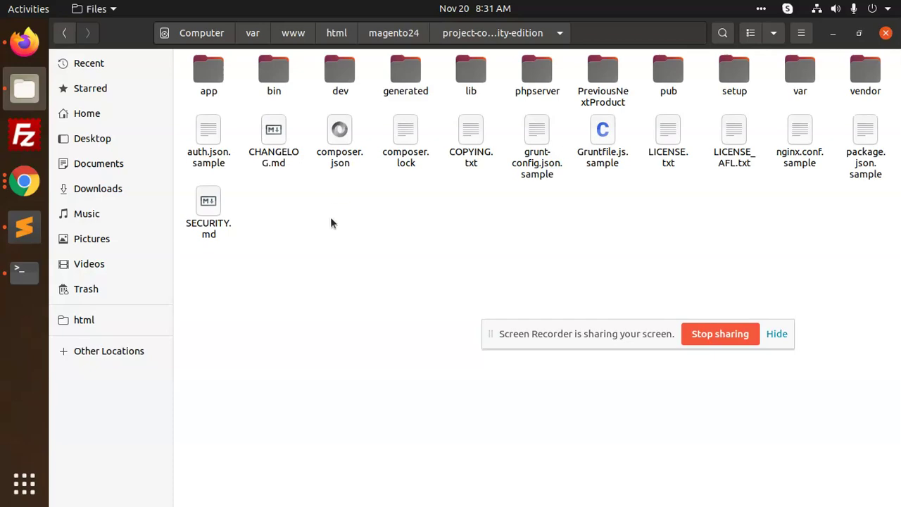
# Step: Create a folder named custom and paste the eight copied module folders into it
pyautogui.rightClick(326, 228)
pyautogui.click(368, 241)
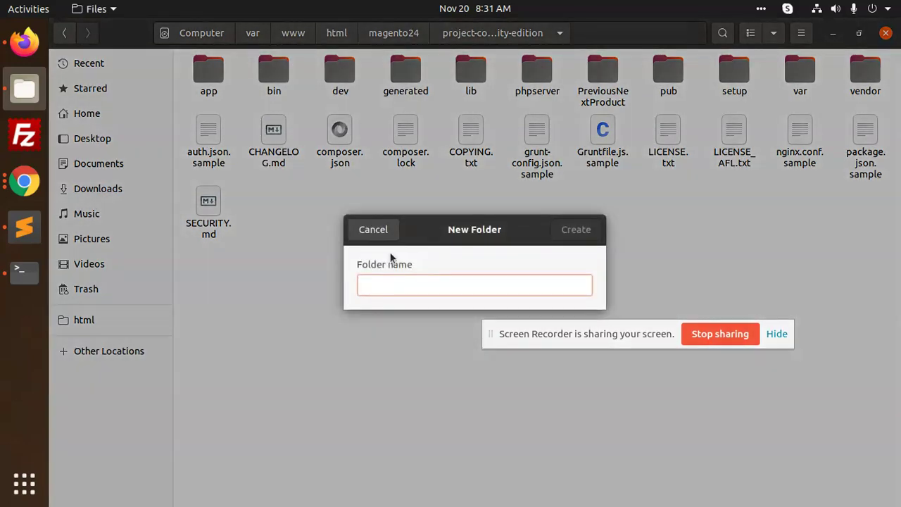
pyautogui.write('custom')
pyautogui.press('Return')
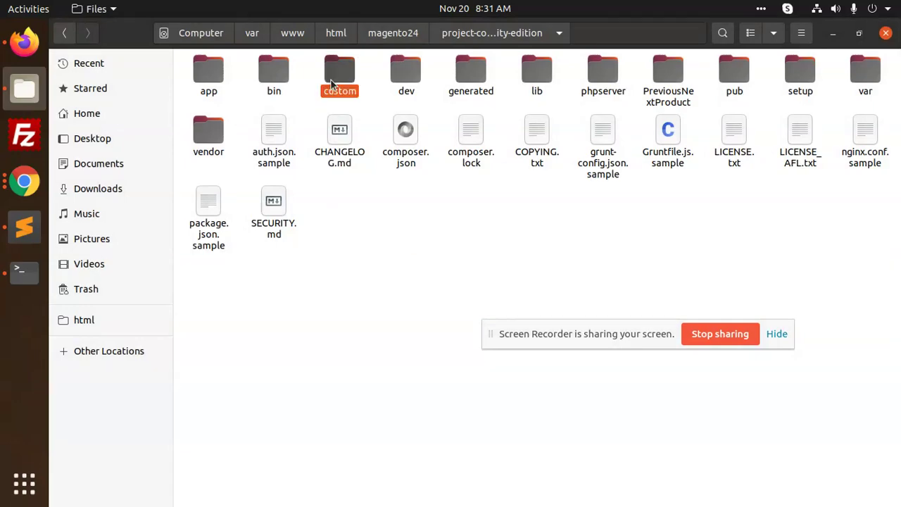
pyautogui.doubleClick(330, 79)
pyautogui.rightClick(301, 125)
pyautogui.click(338, 155)
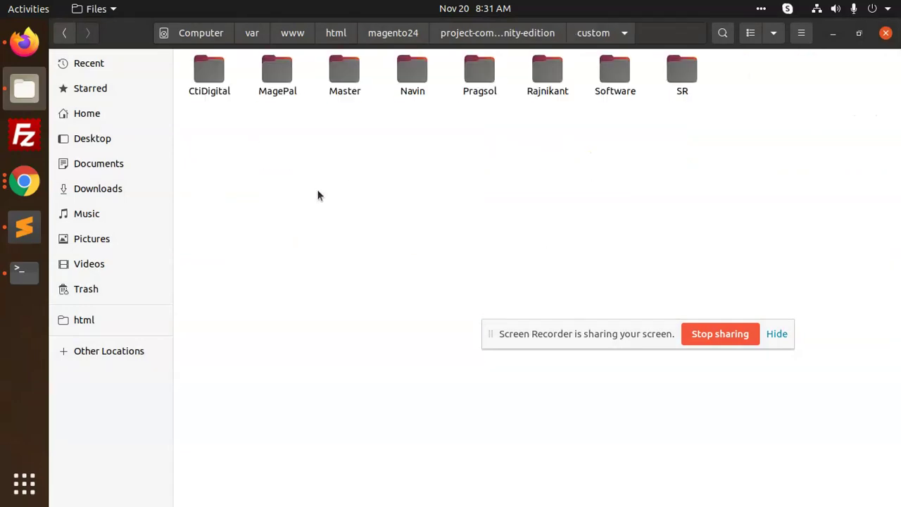
pyautogui.click(15, 272)
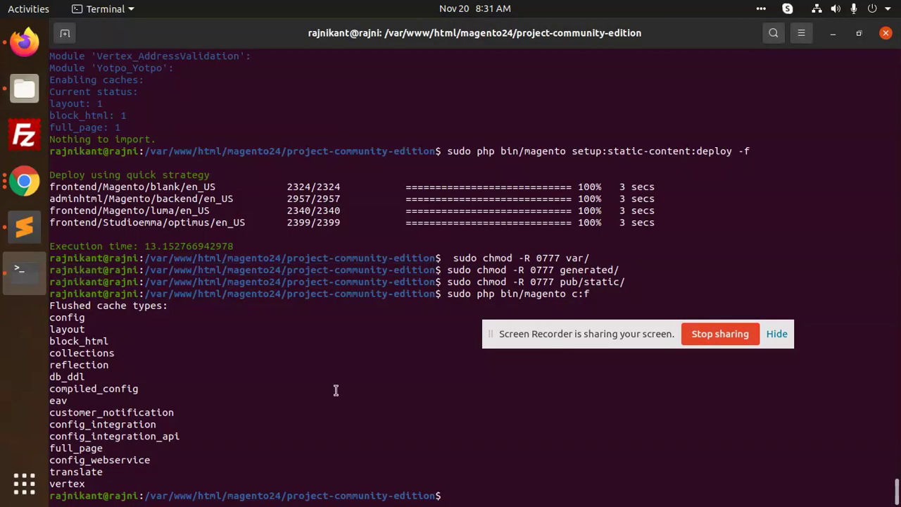
# Step: Rerun setup:di:compile, setup:upgrade and the forced static-content deploy from command history
pyautogui.press('Up')
pyautogui.press('Up')
pyautogui.press('Up')
pyautogui.press('Up')
pyautogui.press('Up')
pyautogui.press('Up')
pyautogui.press('Up')
pyautogui.press('Down')
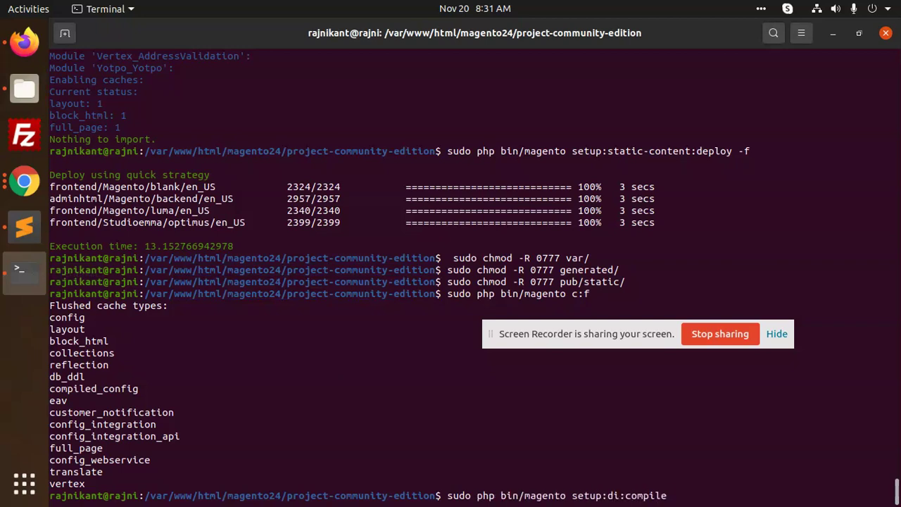
pyautogui.press('Return')
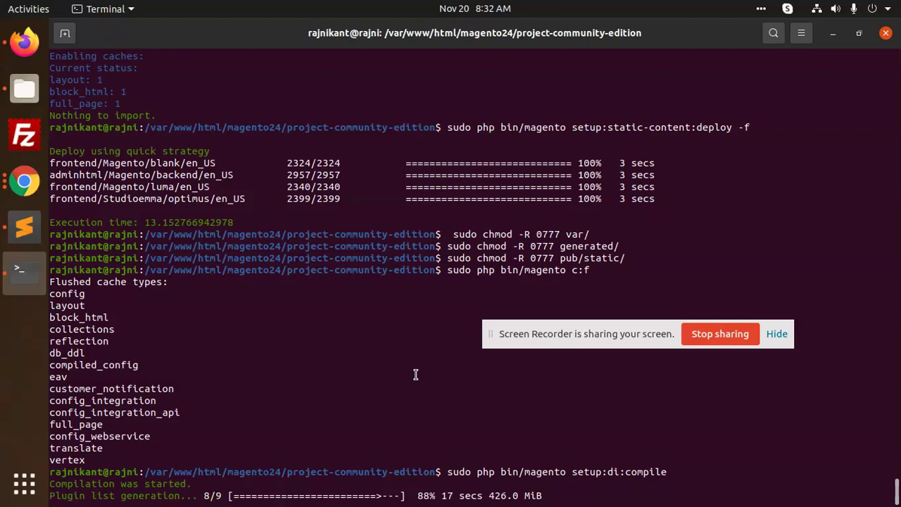
pyautogui.press('Up')
pyautogui.press('Up')
pyautogui.press('Up')
pyautogui.press('Up')
pyautogui.press('Up')
pyautogui.press('Up')
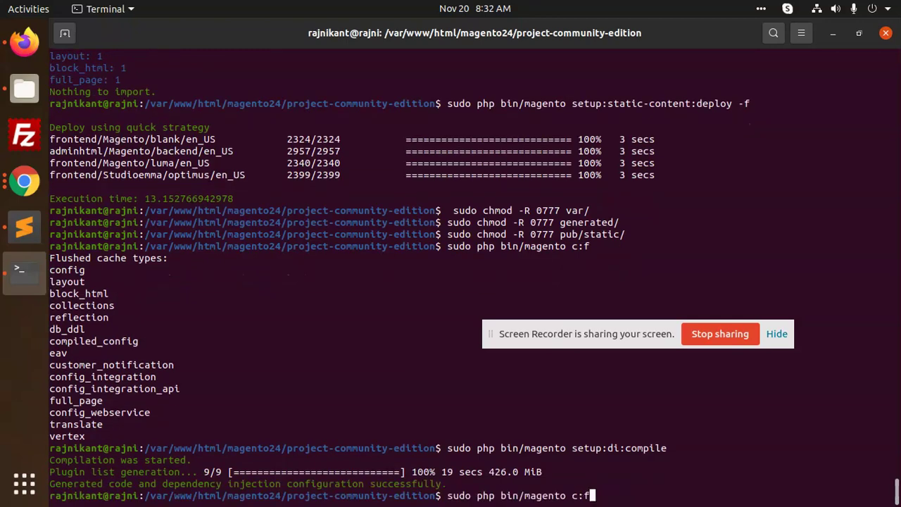
pyautogui.press('Up')
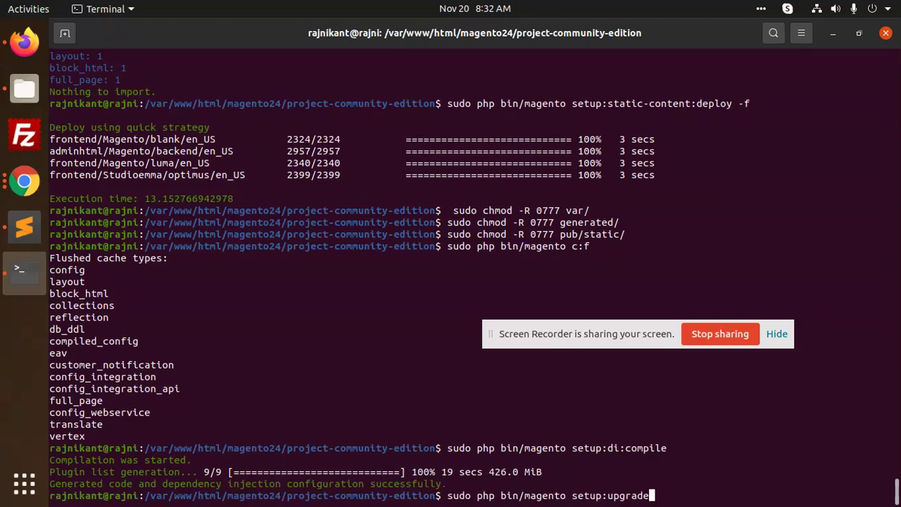
pyautogui.press('Return')
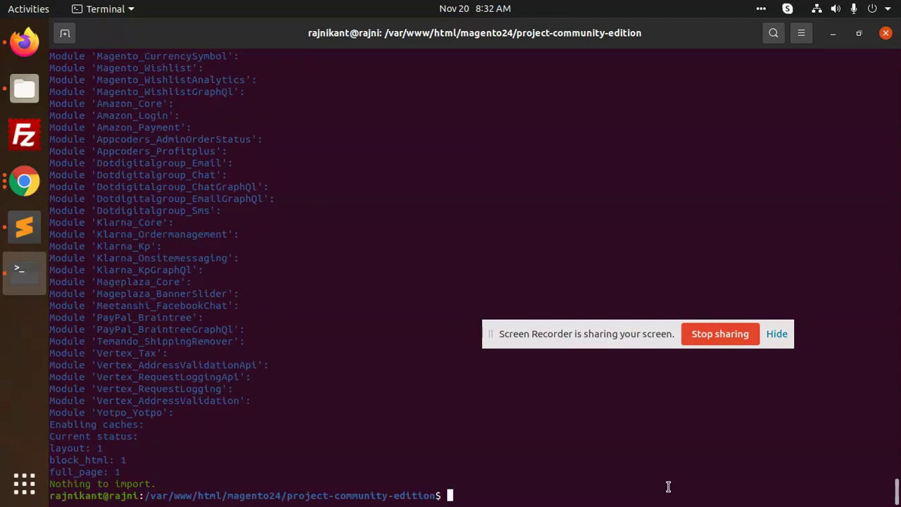
pyautogui.press('Up')
pyautogui.press('Up')
pyautogui.press('Up')
pyautogui.press('Up')
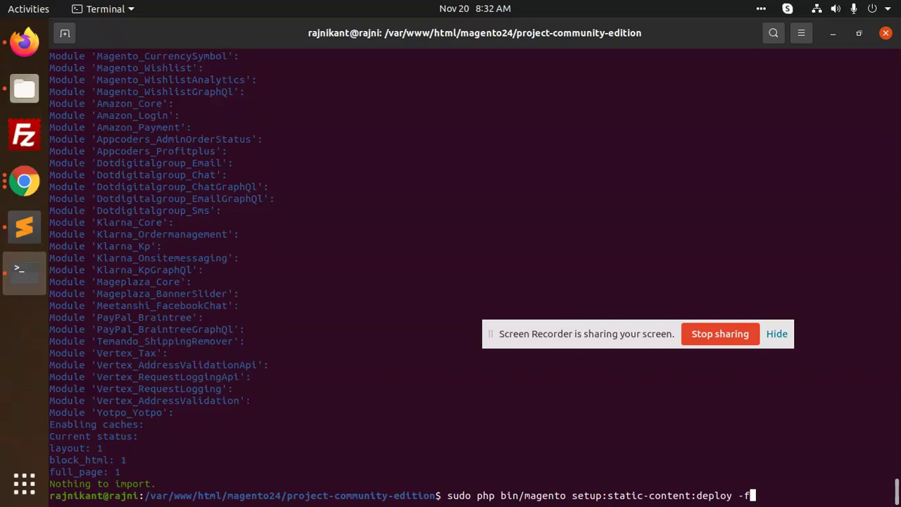
pyautogui.press('Return')
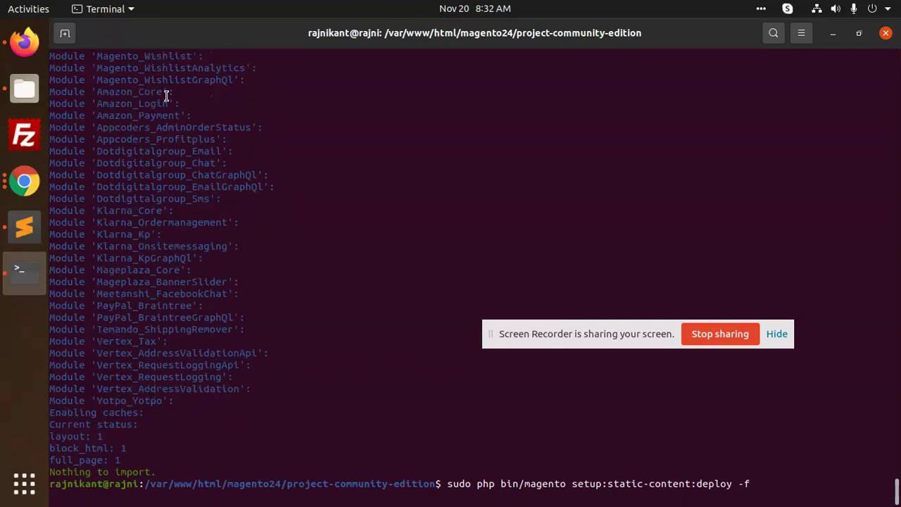
# Step: Copy the three chmod lines from the untitled Sublime Text notes file
pyautogui.click(35, 215)
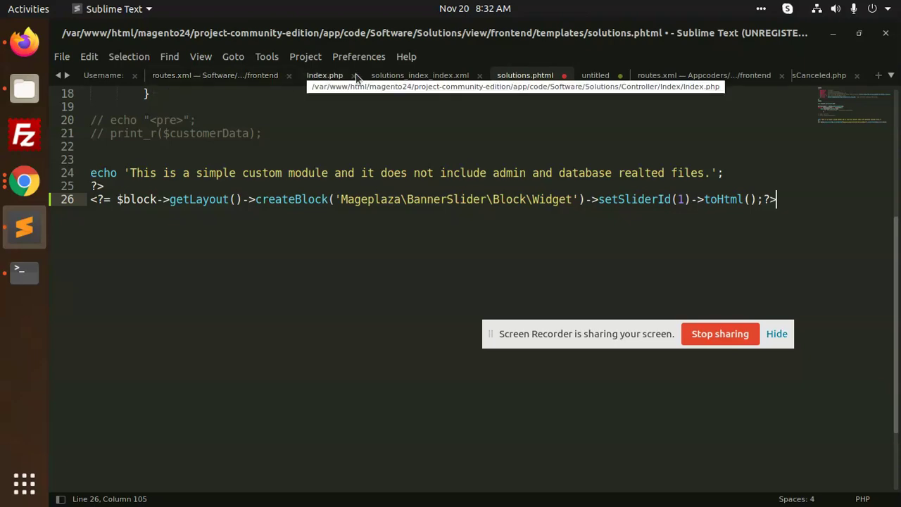
pyautogui.click(596, 75)
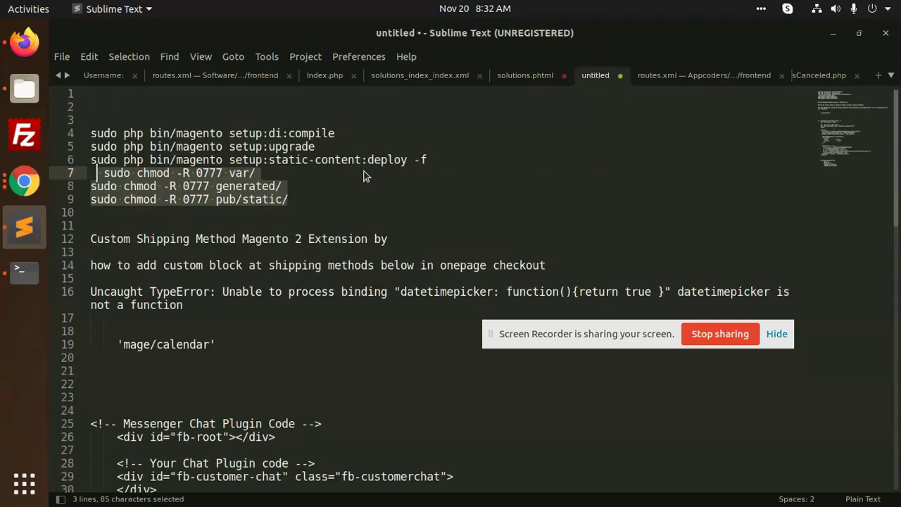
pyautogui.hotkey('alt', 'Tab')
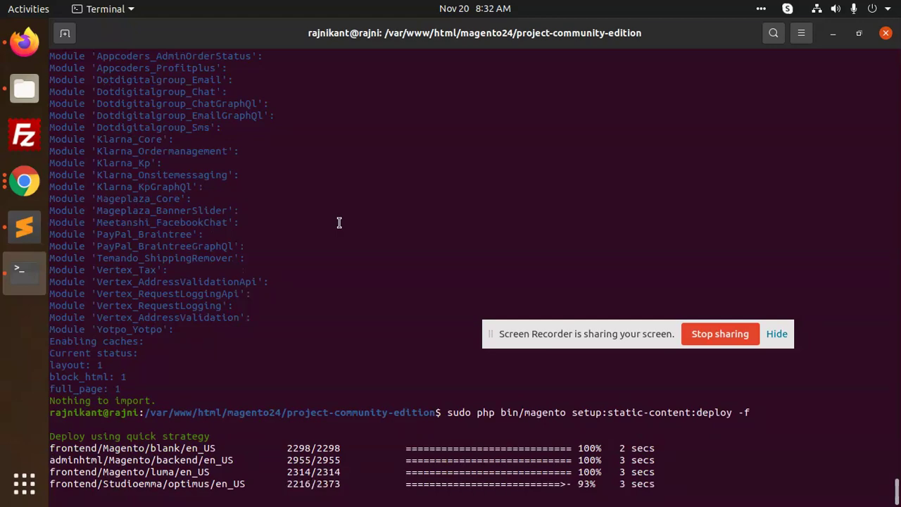
# Step: Paste the chmod -R 0777 commands for var/, generated/ and pub/static/ into Terminal
pyautogui.rightClick(369, 200)
pyautogui.click(422, 237)
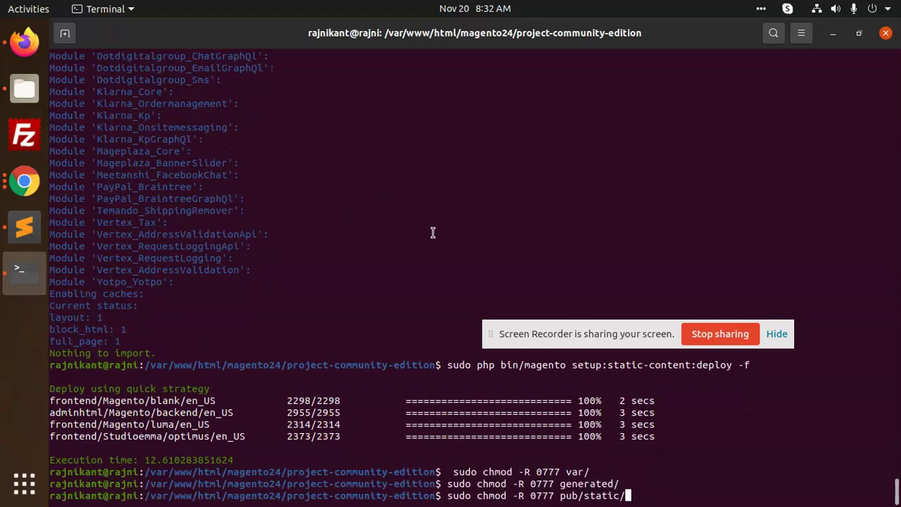
# Step: Reload the storefront home page and check the testing category's two slider banners
pyautogui.click(24, 42)
pyautogui.click(113, 69)
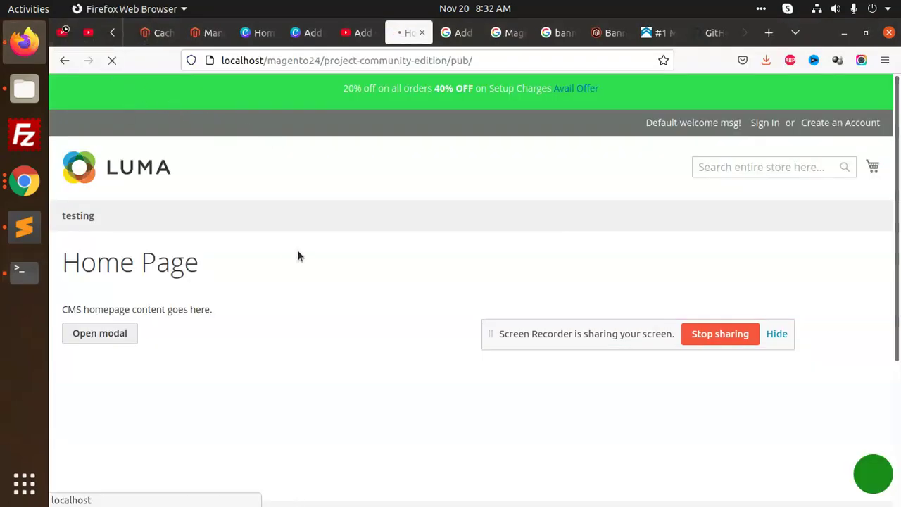
pyautogui.scroll(-3, 323, 253)
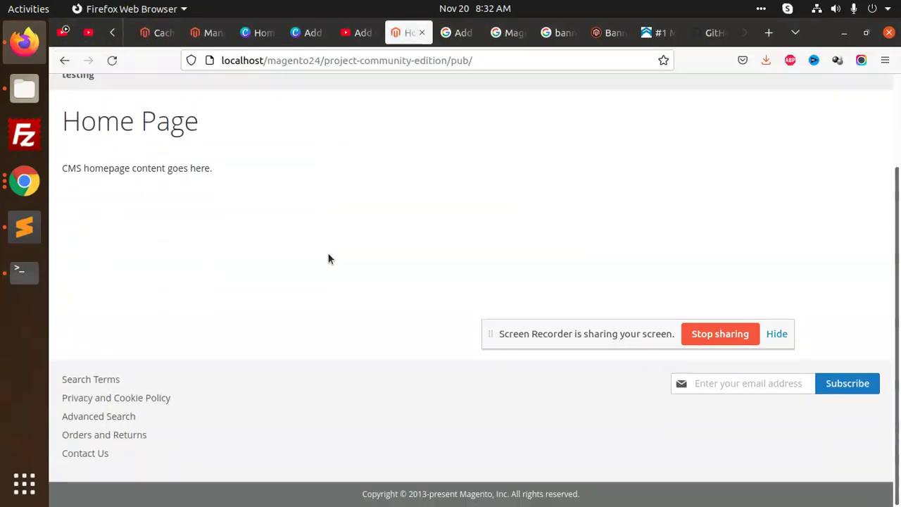
pyautogui.scroll(3, 328, 260)
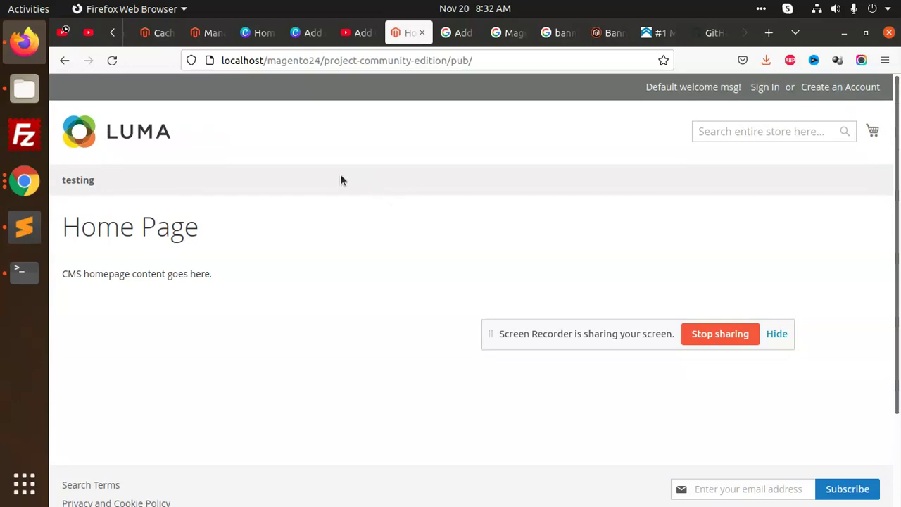
pyautogui.click(76, 186)
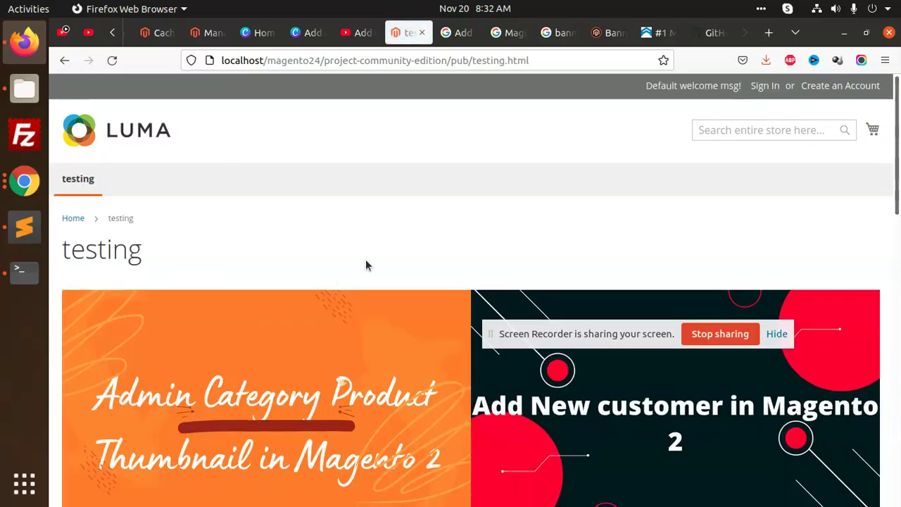
pyautogui.scroll(-10, 368, 266)
pyautogui.scroll(-3, 380, 290)
pyautogui.scroll(15, 368, 293)
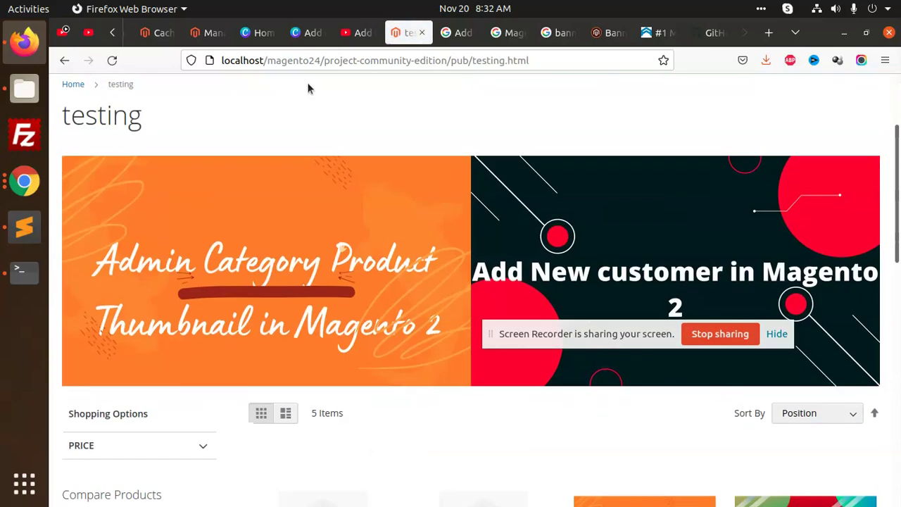
pyautogui.click(211, 33)
# Step: From Content > Manage Banners, open banner fjhhh's edit form and scroll through its settings
pyautogui.click(76, 347)
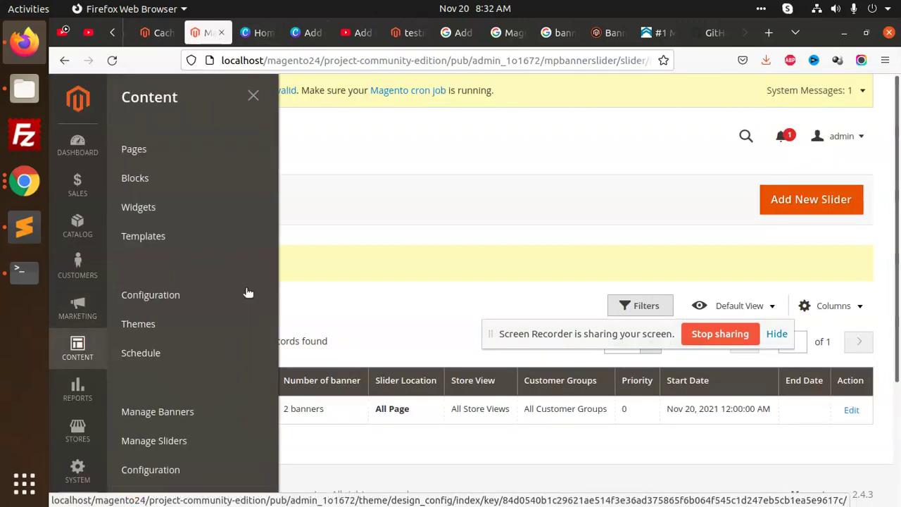
pyautogui.scroll(-2, 169, 338)
pyautogui.click(190, 345)
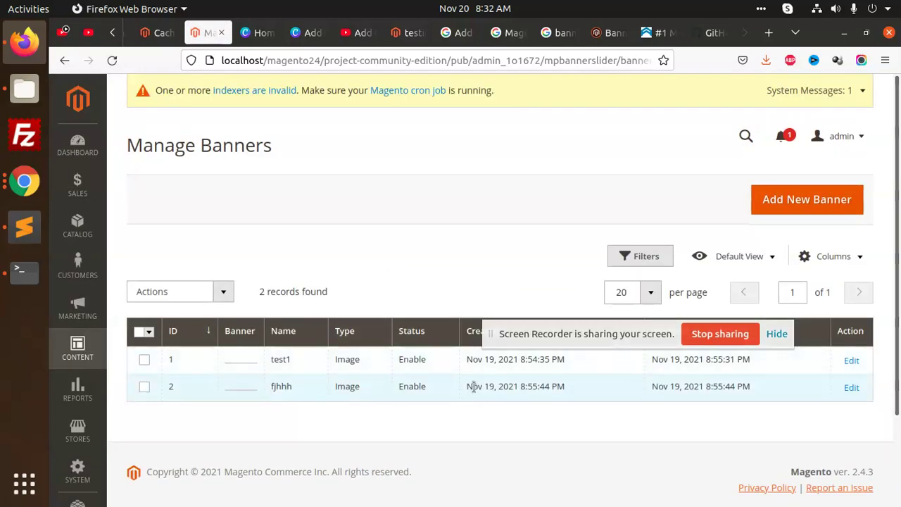
pyautogui.click(847, 387)
pyautogui.scroll(-3, 369, 289)
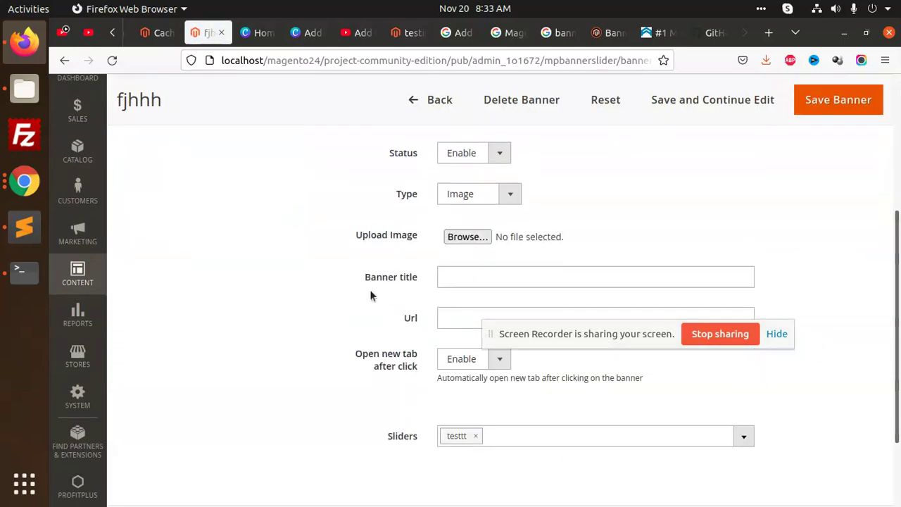
pyautogui.scroll(-2, 461, 323)
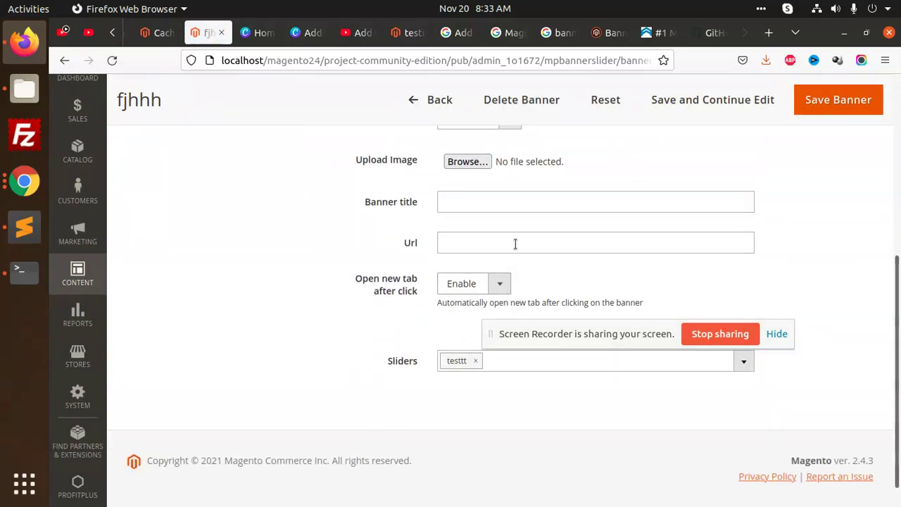
pyautogui.scroll(5, 421, 362)
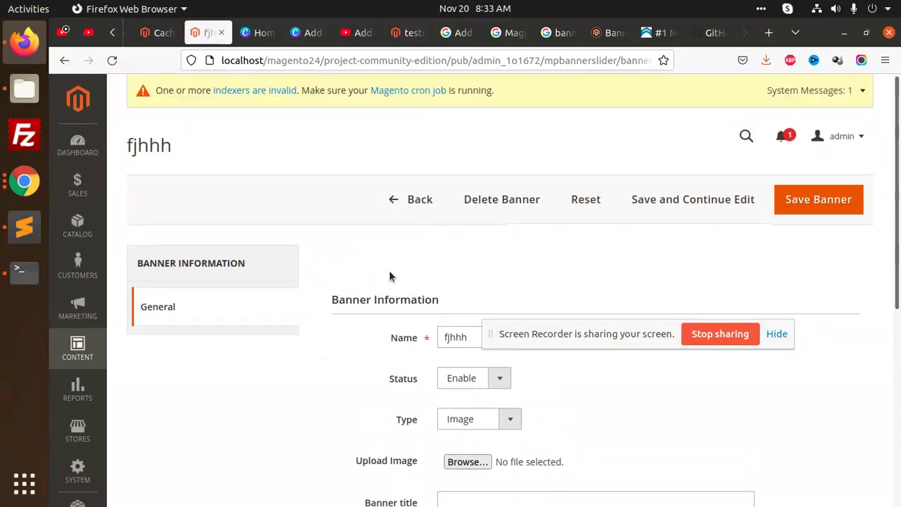
pyautogui.click(74, 352)
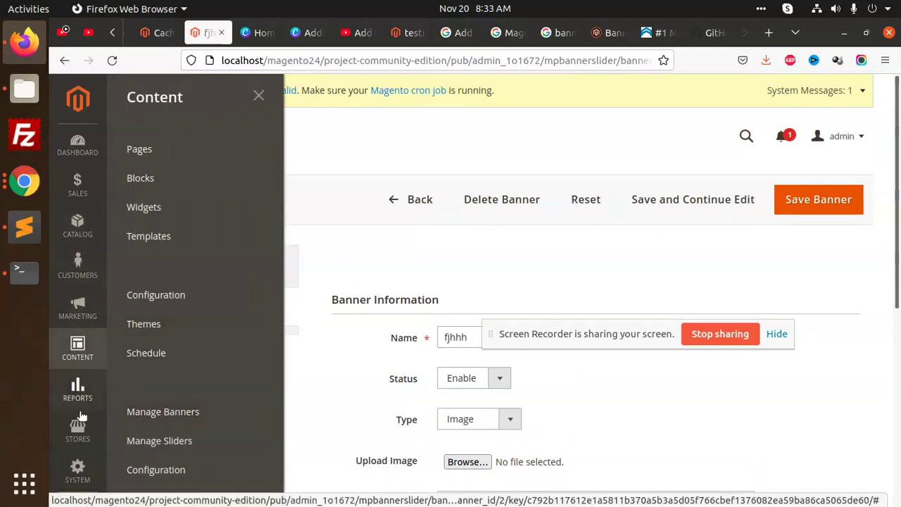
# Step: Open Content > Pages in a new browser tab
pyautogui.click(74, 233)
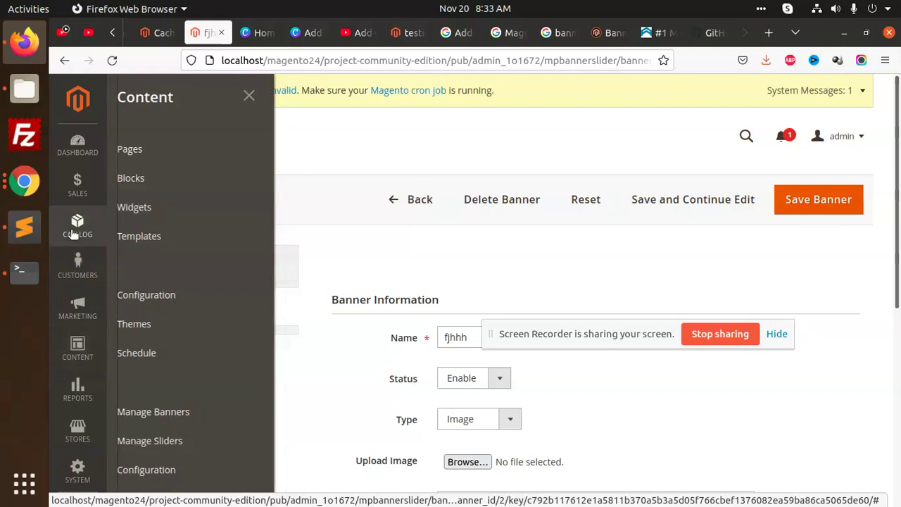
pyautogui.click(79, 356)
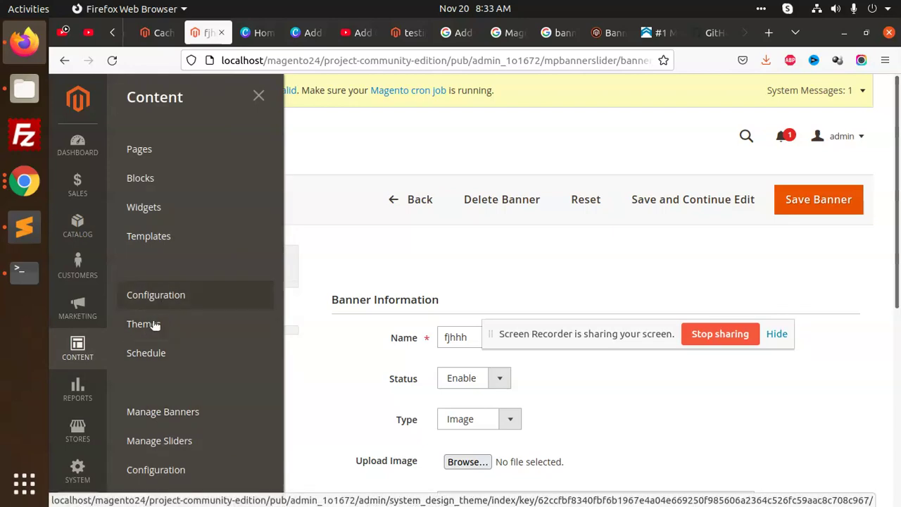
pyautogui.scroll(-2, 155, 282)
pyautogui.scroll(2, 161, 261)
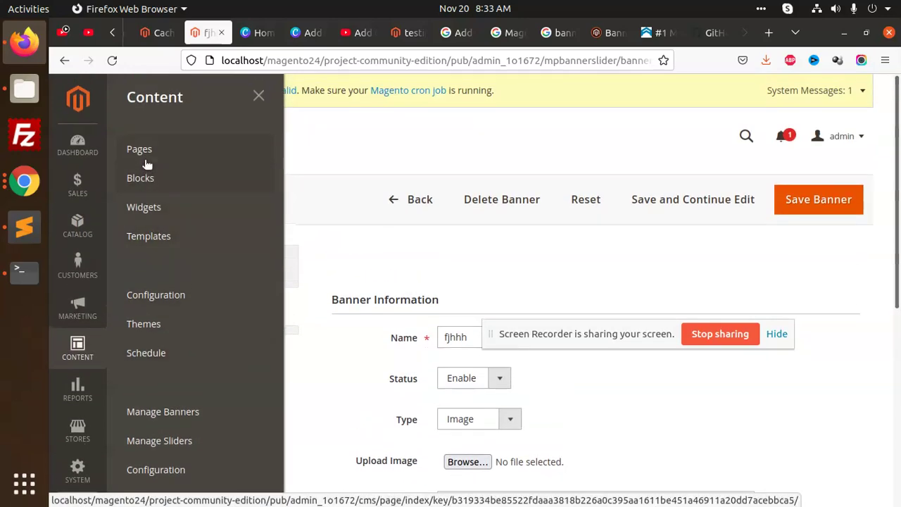
pyautogui.middleClick(144, 161)
pyautogui.click(257, 32)
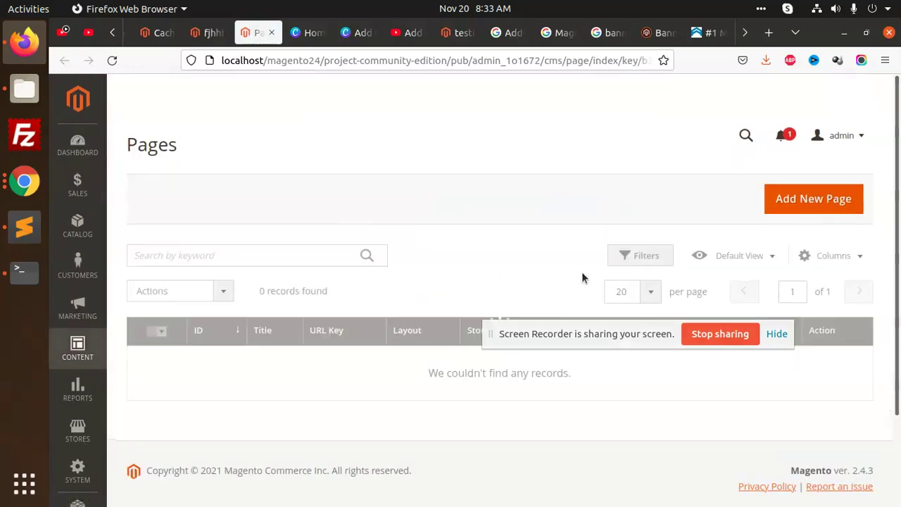
# Step: Edit the Home page, expand its Content section and open it in Page Builder
pyautogui.scroll(-3, 582, 277)
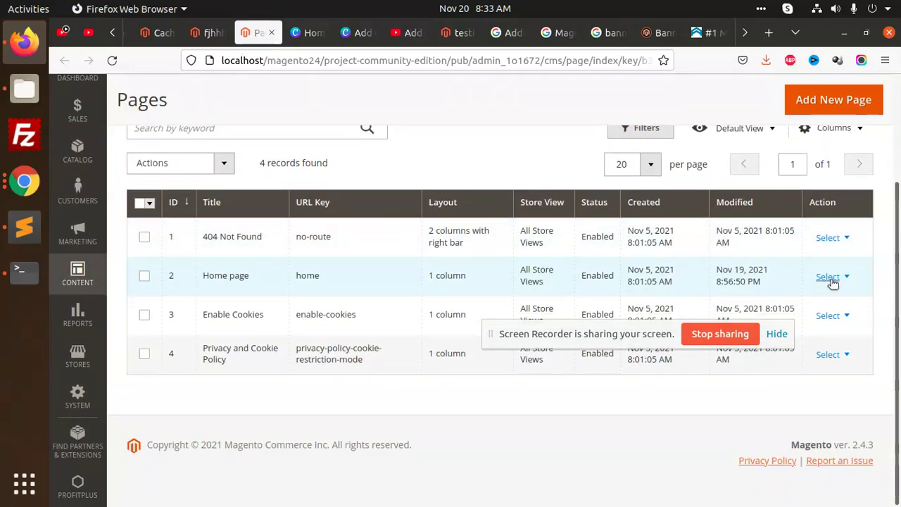
pyautogui.click(831, 278)
pyautogui.click(824, 296)
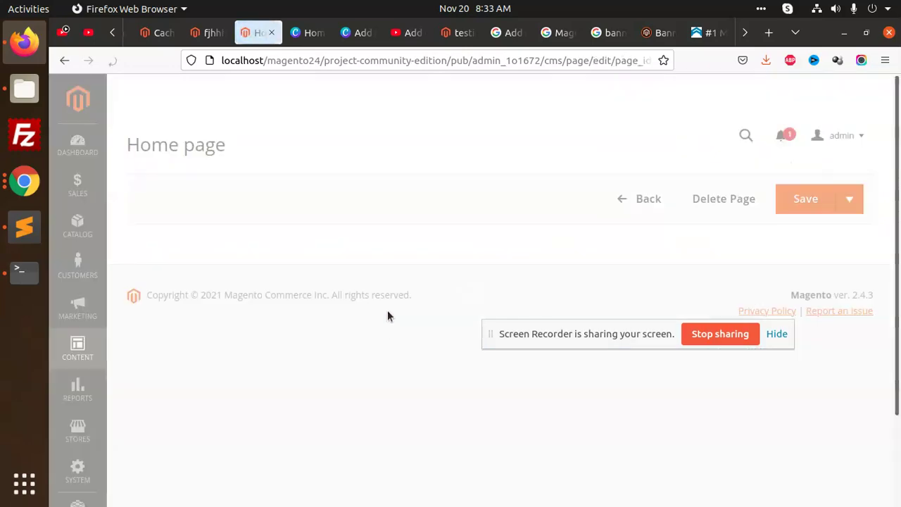
pyautogui.scroll(-3, 387, 310)
pyautogui.scroll(-2, 390, 315)
pyautogui.click(335, 208)
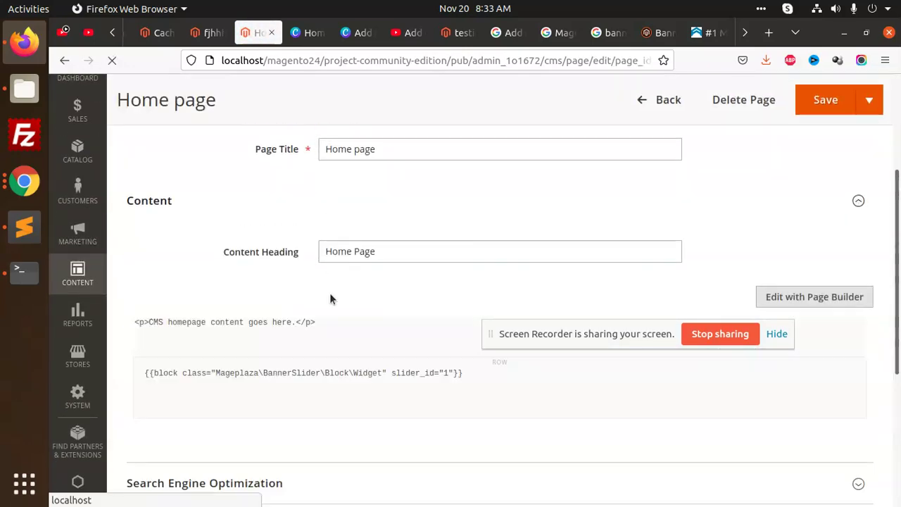
pyautogui.scroll(-3, 345, 306)
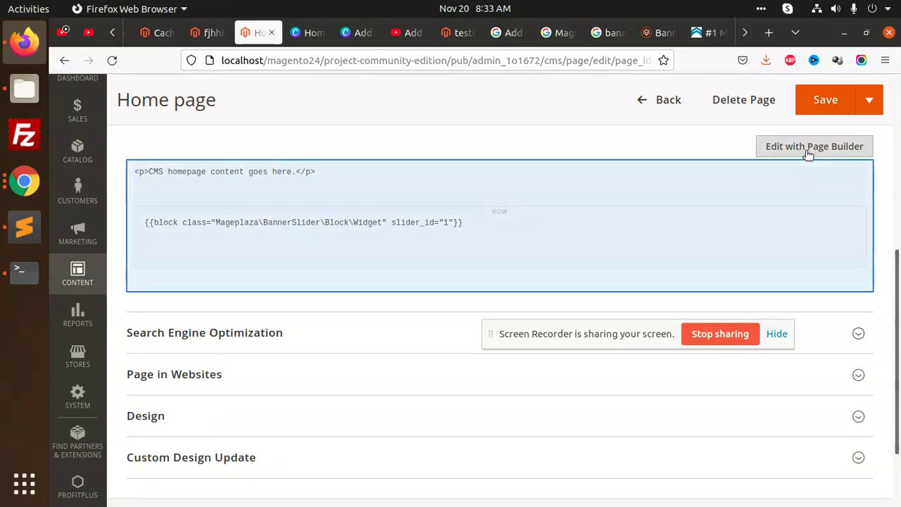
pyautogui.click(809, 147)
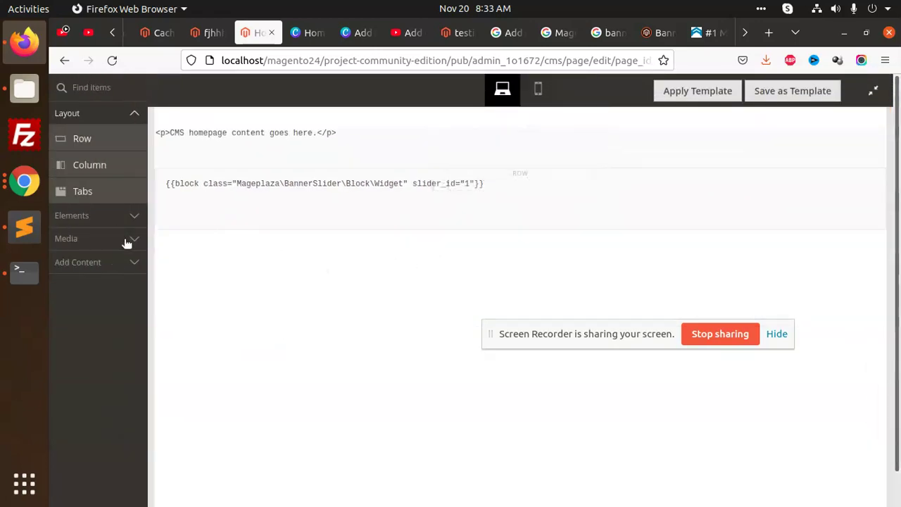
# Step: Browse the Page Builder element groups, including Media and Add Content
pyautogui.click(130, 218)
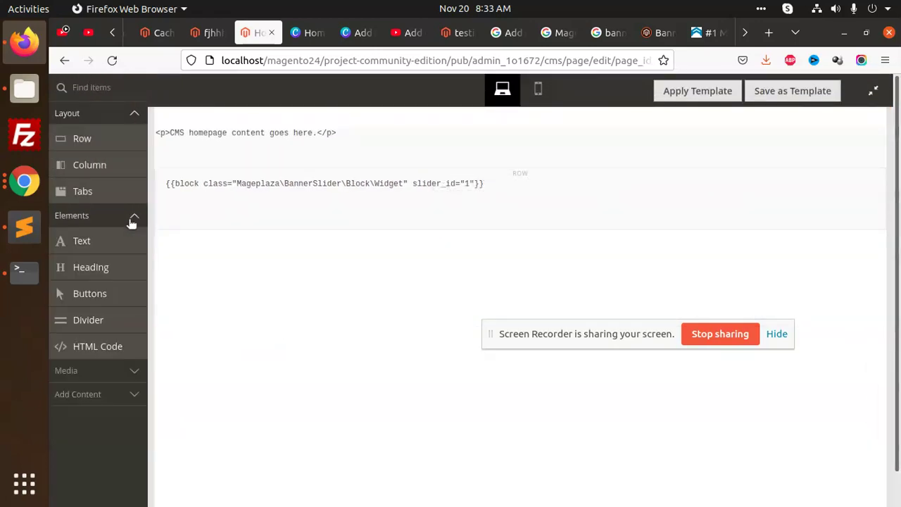
pyautogui.click(120, 370)
pyautogui.scroll(-2, 116, 366)
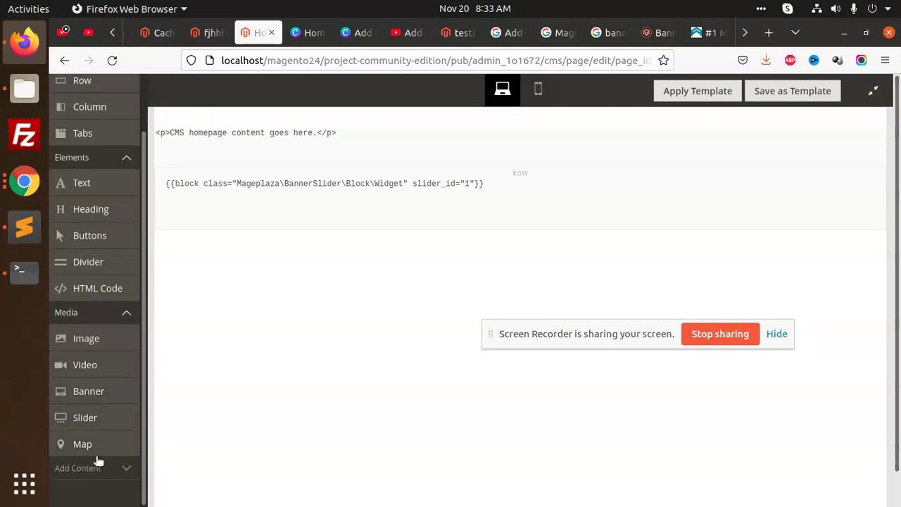
pyautogui.click(127, 470)
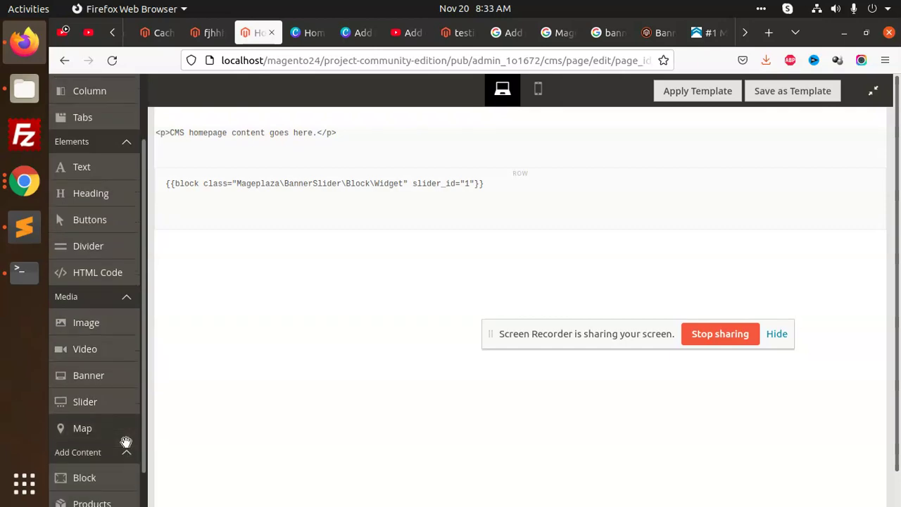
pyautogui.scroll(-3, 123, 438)
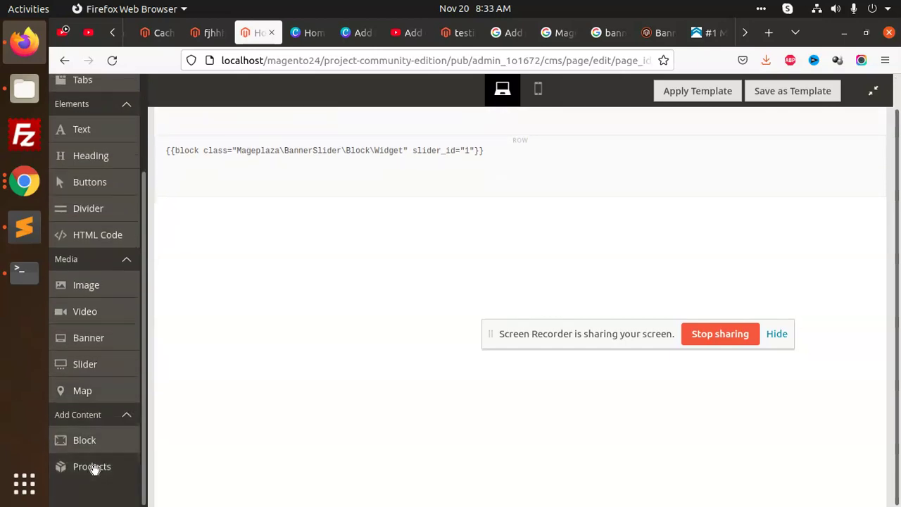
pyautogui.scroll(1, 254, 319)
pyautogui.scroll(3, 115, 218)
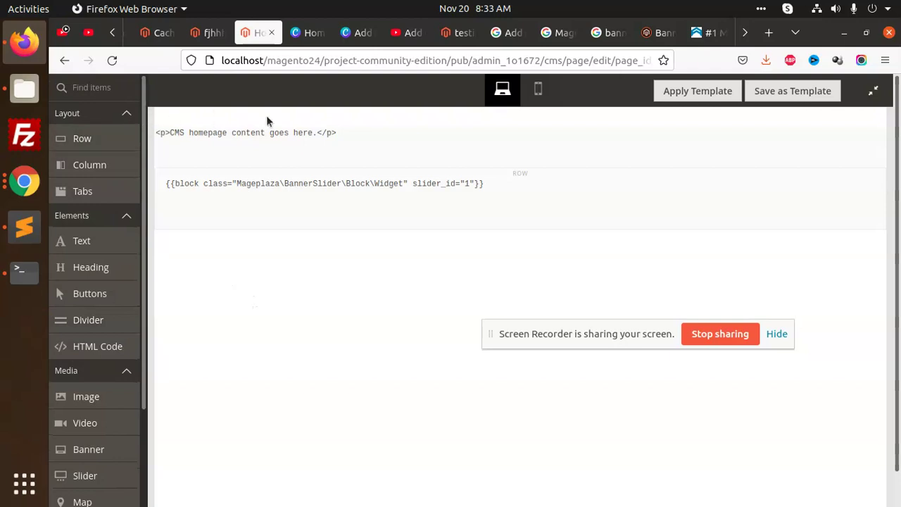
# Step: Exit fullscreen, reopen the Home page content in Page Builder and scroll to Media
pyautogui.click(873, 91)
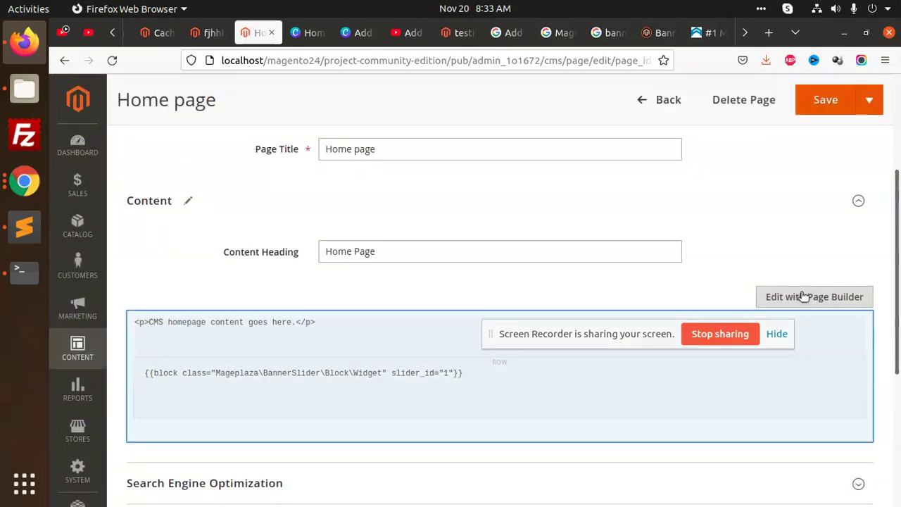
pyautogui.click(802, 296)
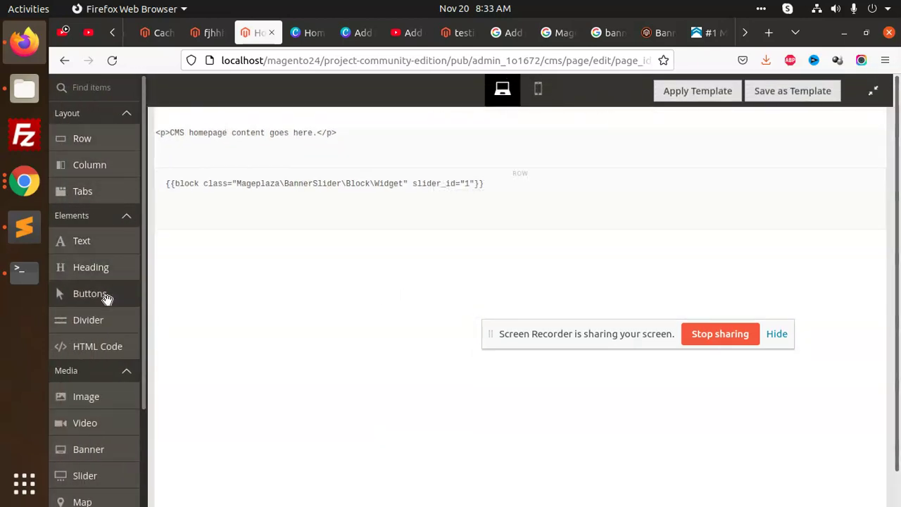
pyautogui.scroll(-1, 97, 352)
pyautogui.scroll(-3, 97, 353)
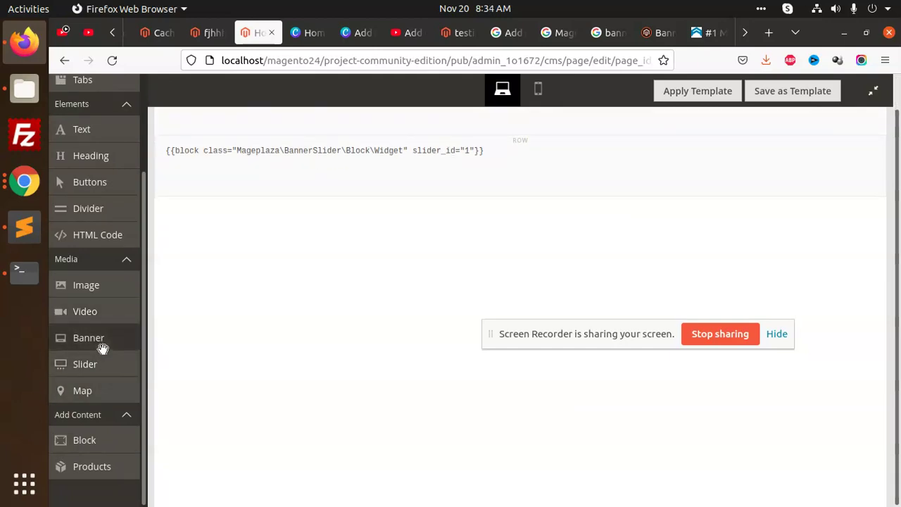
# Step: Add a Banner below the widget code using the Next and Previous button PNG
pyautogui.moveTo(102, 342); pyautogui.dragTo(415, 189)
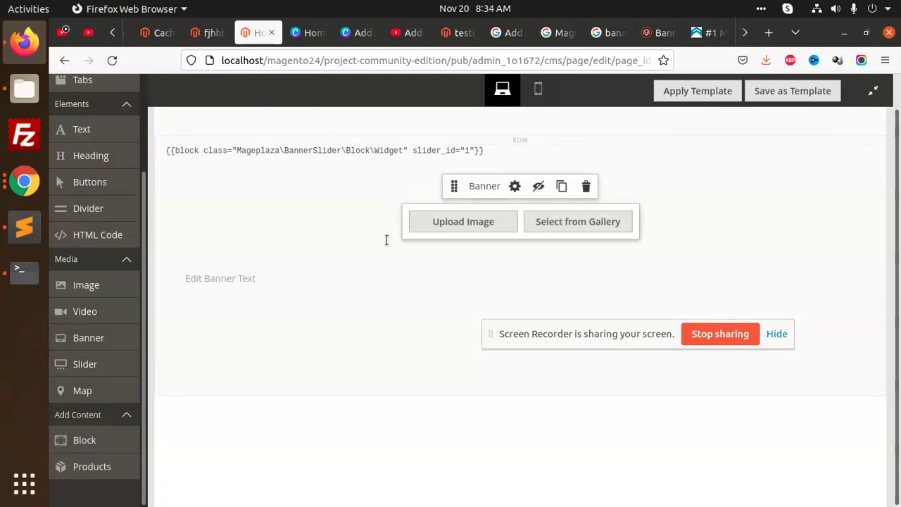
pyautogui.click(483, 226)
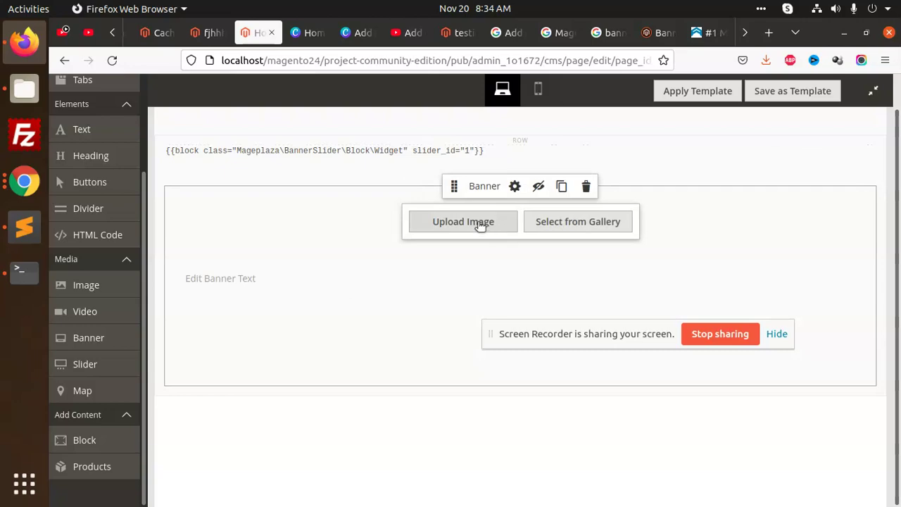
pyautogui.scroll(-3, 349, 211)
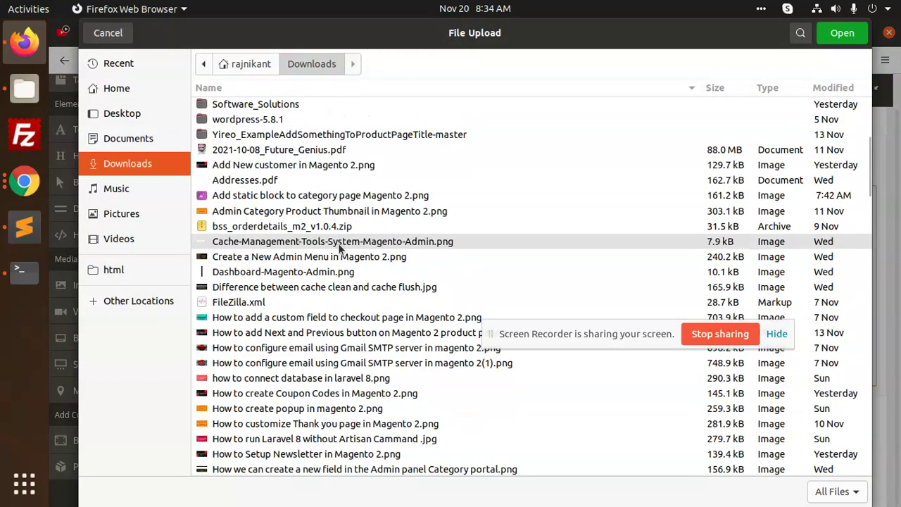
pyautogui.click(267, 338)
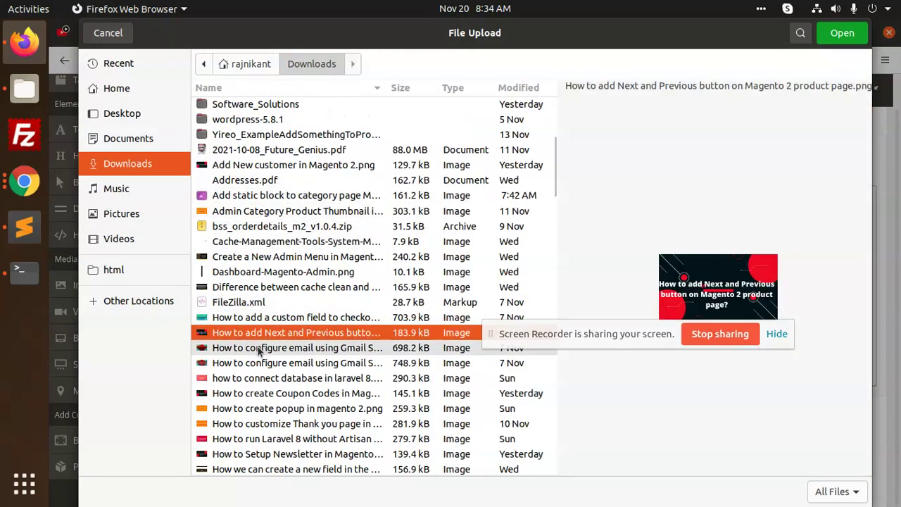
pyautogui.press('Down')
pyautogui.press('Down')
pyautogui.click(248, 335)
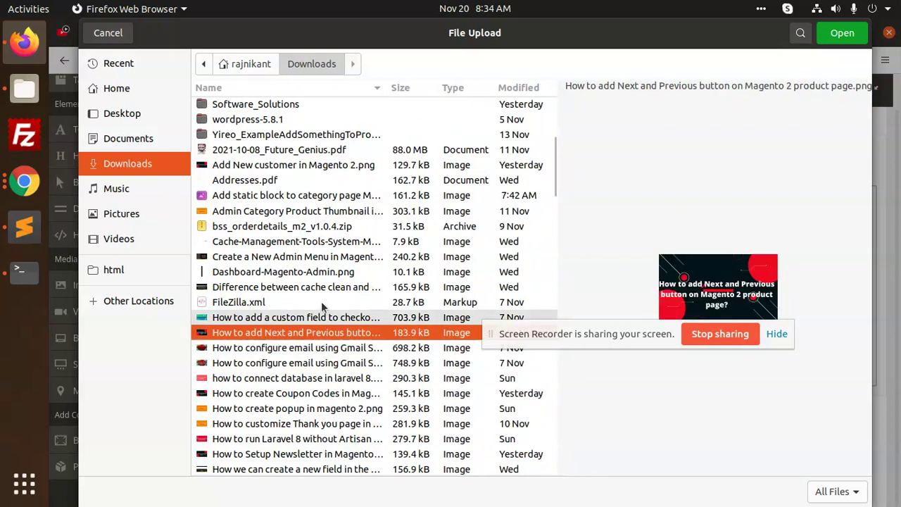
pyautogui.click(839, 33)
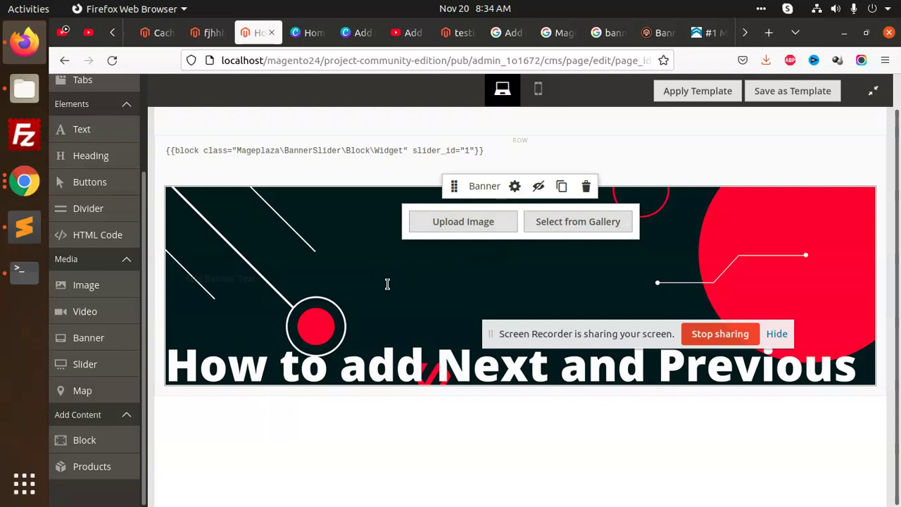
# Step: Add a Slider beside the banner and start inserting a widget into its slide text
pyautogui.moveTo(105, 360); pyautogui.dragTo(402, 333)
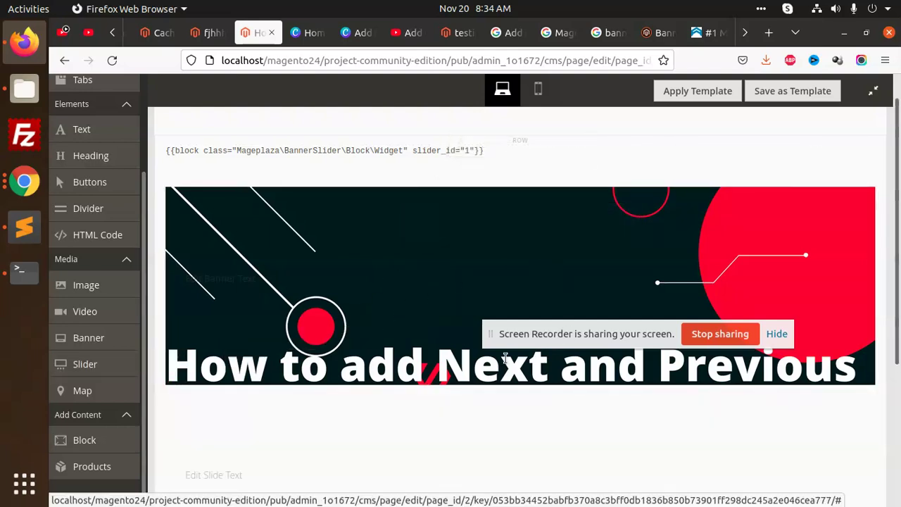
pyautogui.click(687, 277)
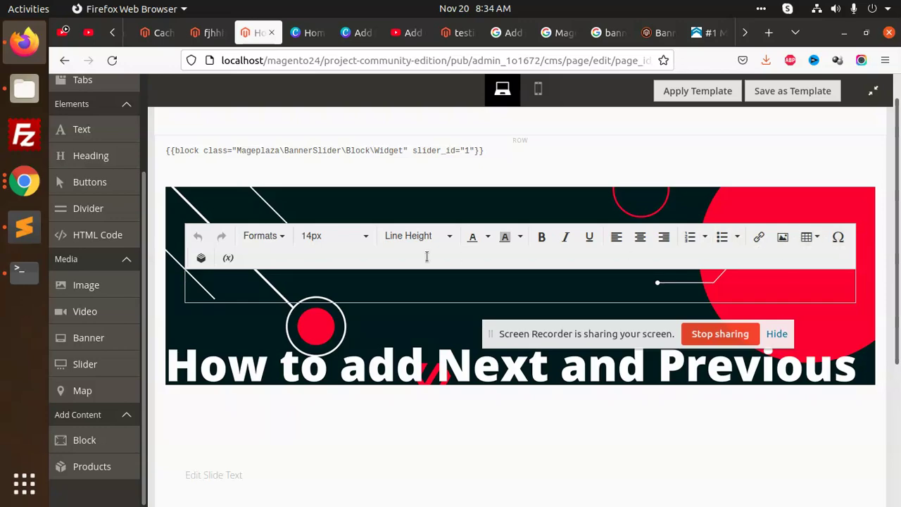
pyautogui.click(202, 260)
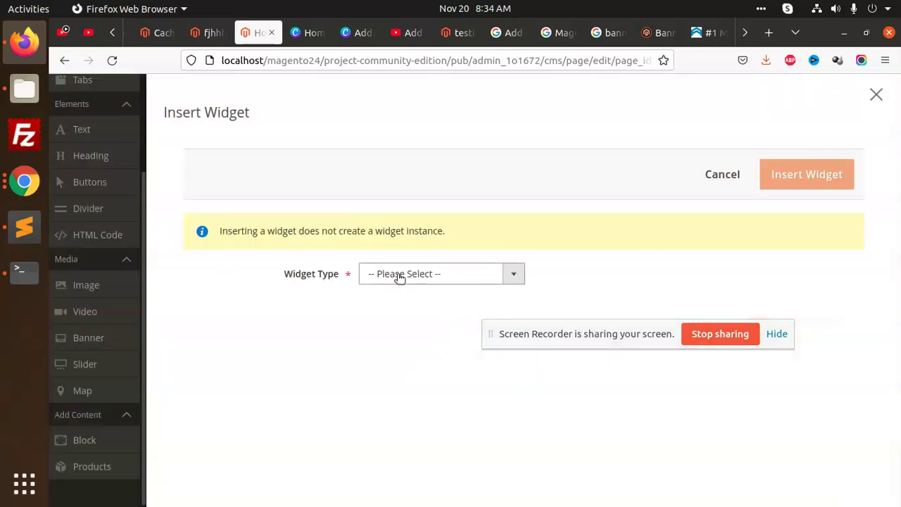
# Step: Pick Mageplaza Banner Slider and check Select Slider, then close Insert Widget without inserting
pyautogui.click(399, 275)
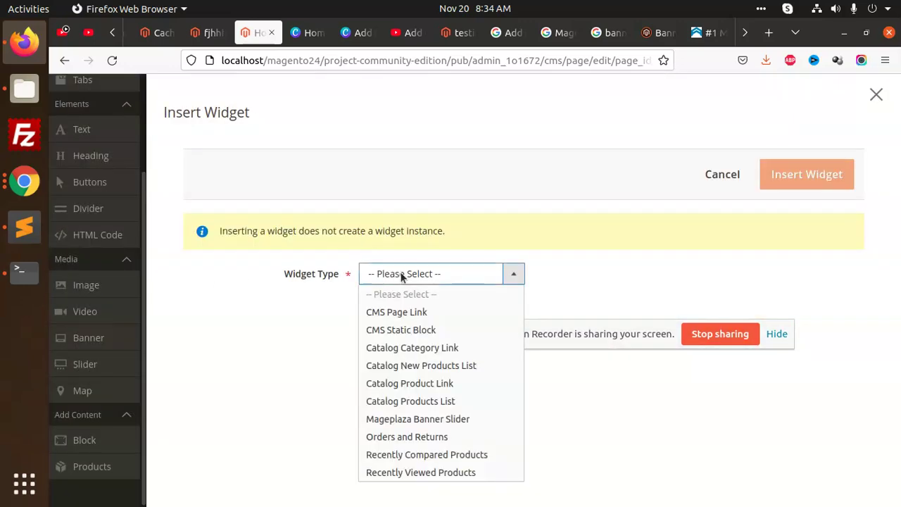
pyautogui.click(421, 422)
pyautogui.click(382, 382)
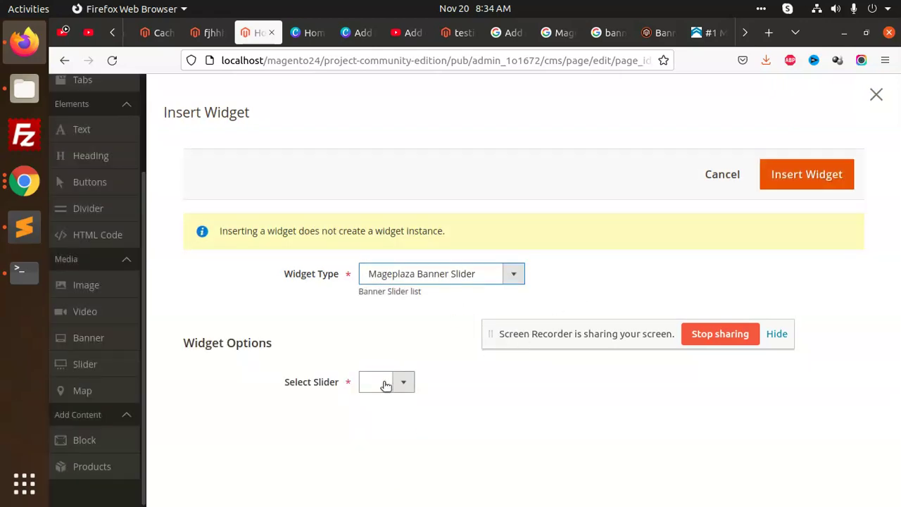
pyautogui.click(443, 279)
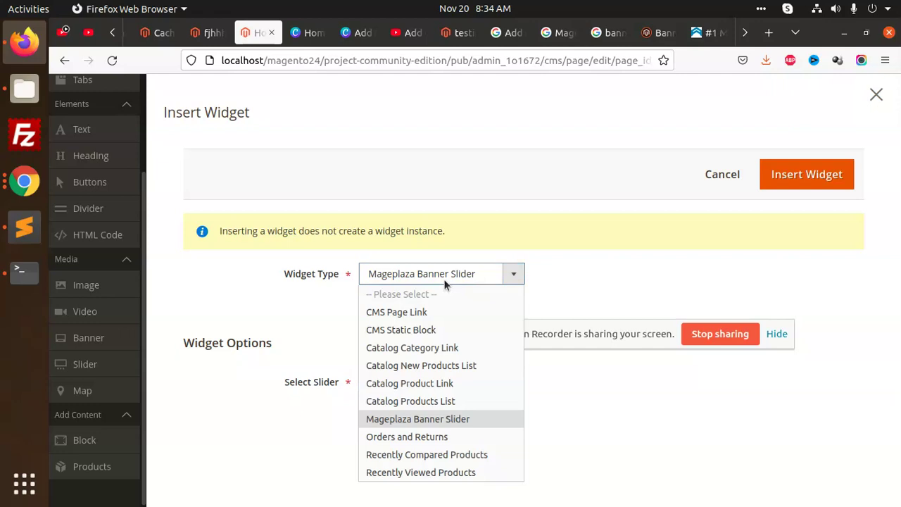
pyautogui.click(434, 421)
pyautogui.click(377, 385)
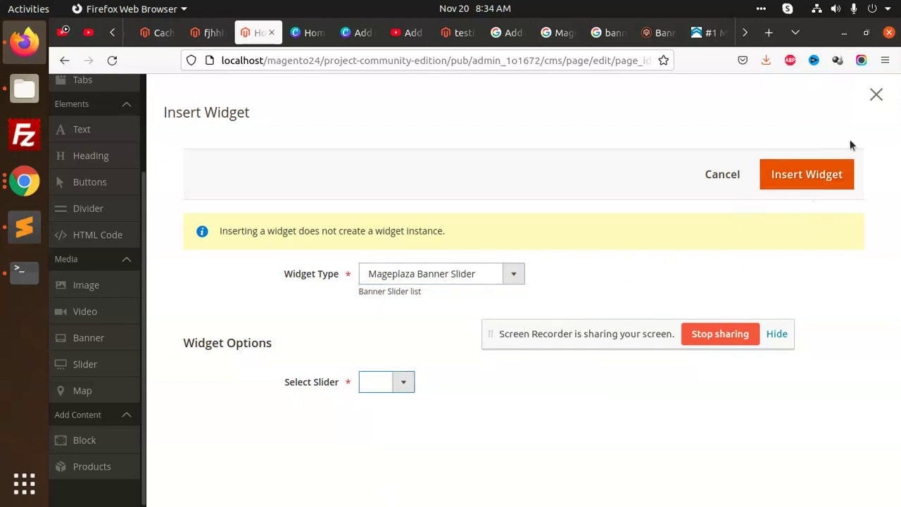
pyautogui.click(876, 97)
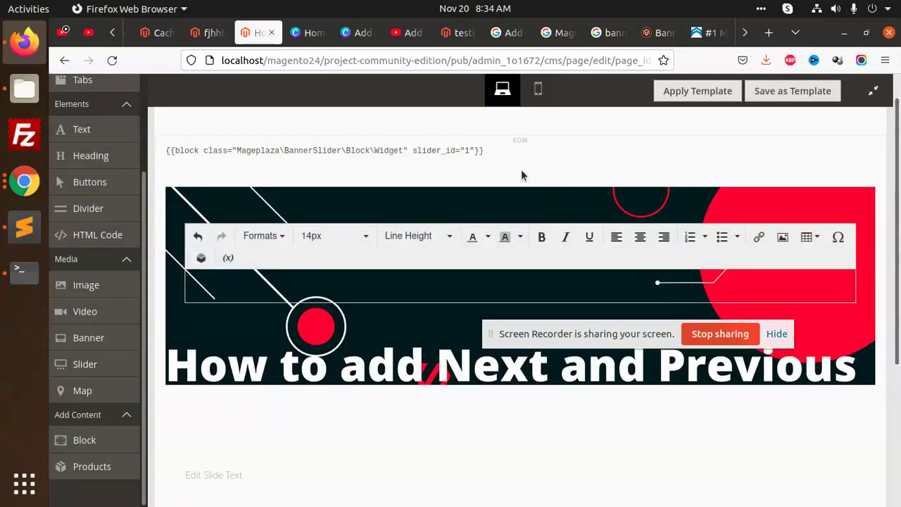
pyautogui.scroll(1, 444, 202)
# Step: Delete the HTML Code widget block and the Next and Previous banner row
pyautogui.click(314, 221)
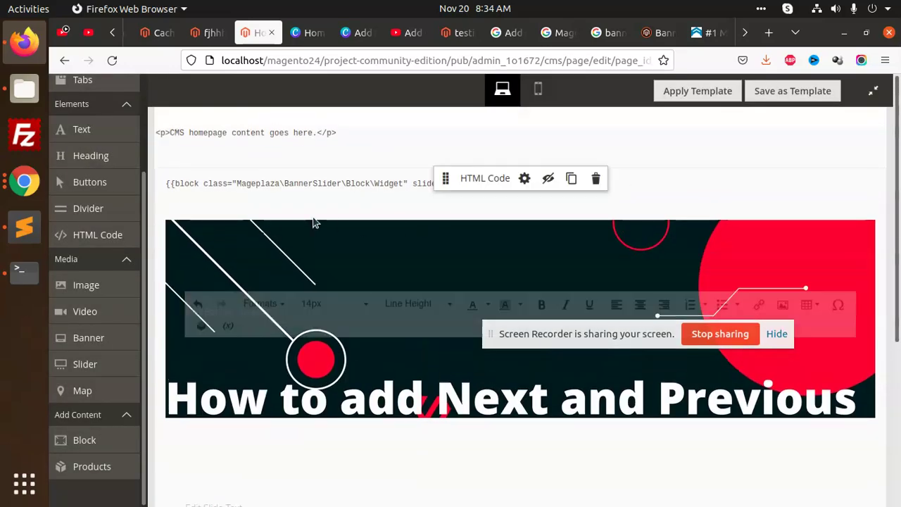
pyautogui.click(595, 178)
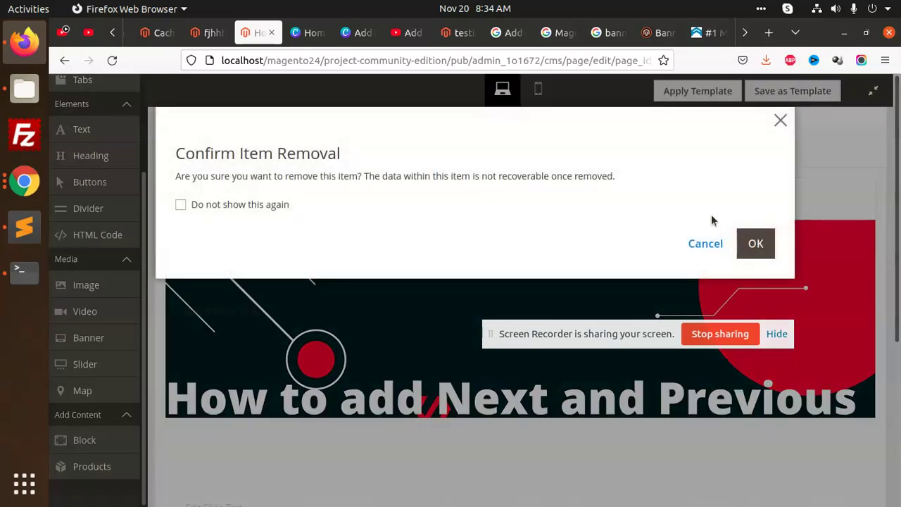
pyautogui.click(752, 243)
pyautogui.click(579, 177)
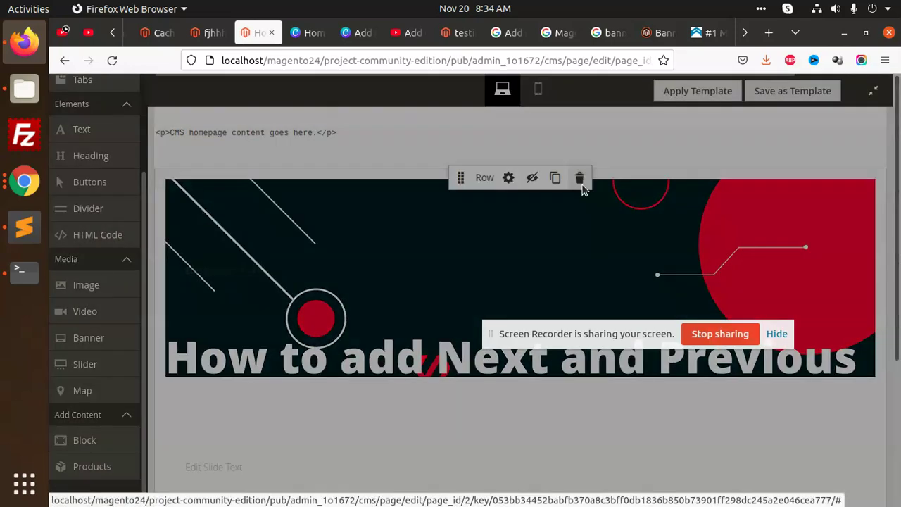
pyautogui.click(747, 242)
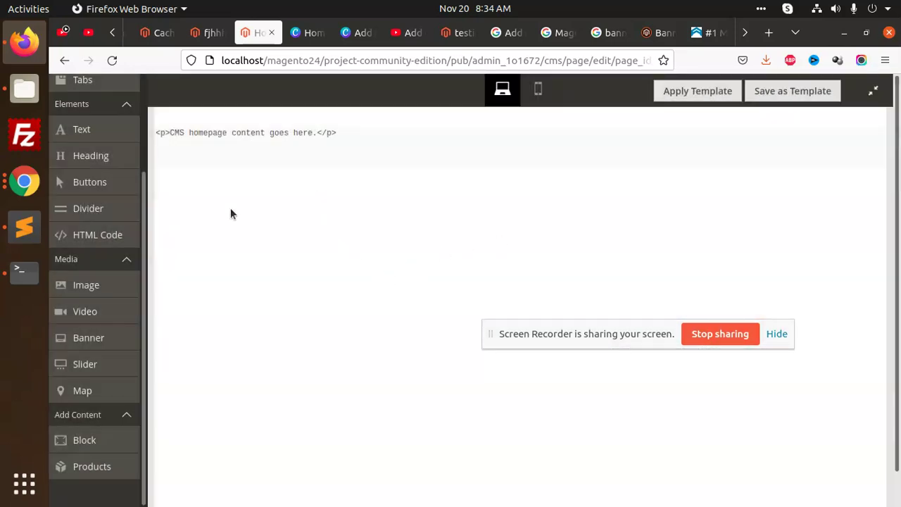
# Step: Add a new Row below the homepage text and place a Slider inside it
pyautogui.scroll(3, 79, 233)
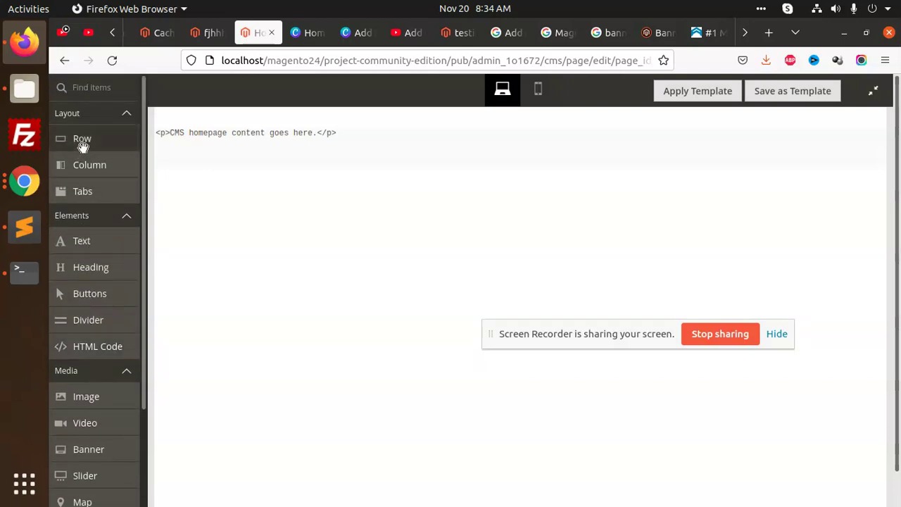
pyautogui.moveTo(83, 144); pyautogui.dragTo(398, 180)
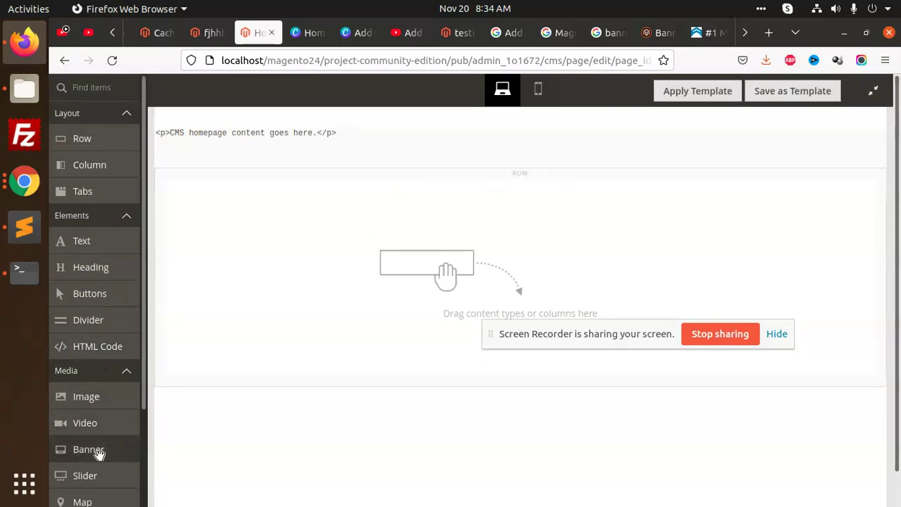
pyautogui.moveTo(99, 475); pyautogui.dragTo(447, 278)
pyautogui.click(256, 268)
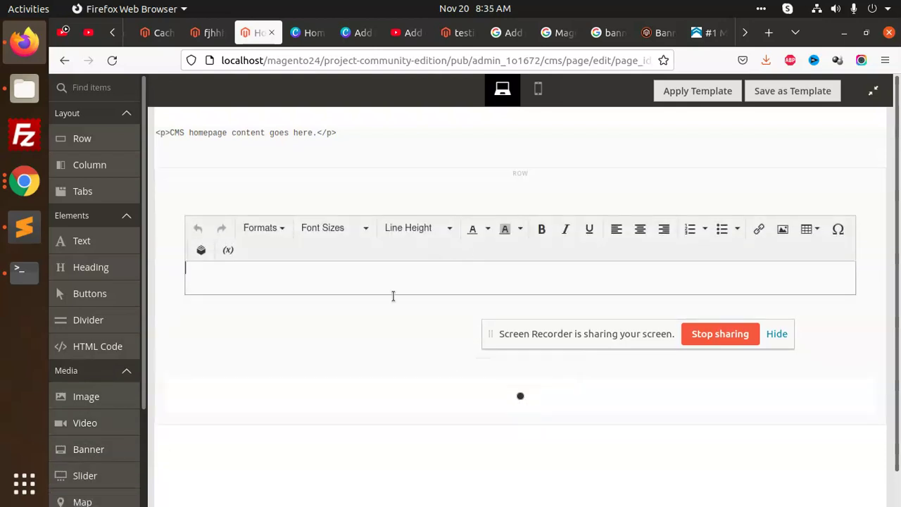
pyautogui.click(580, 176)
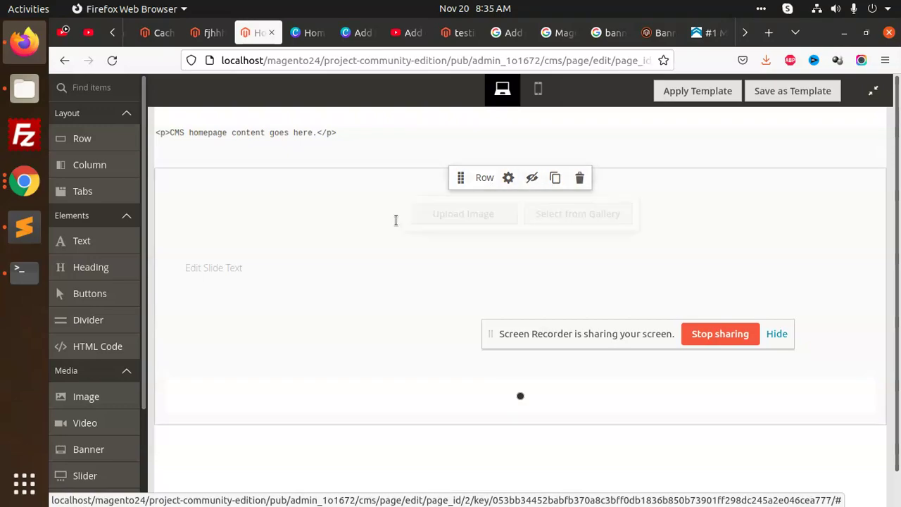
# Step: Try uploading the Gmail SMTP server (1) image to Slide 1
pyautogui.click(463, 216)
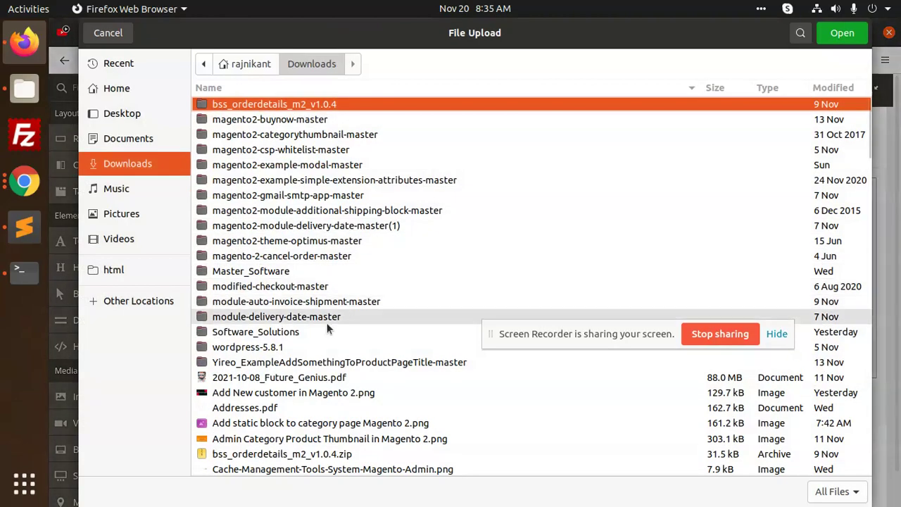
pyautogui.scroll(-8, 338, 320)
pyautogui.click(291, 256)
pyautogui.click(291, 287)
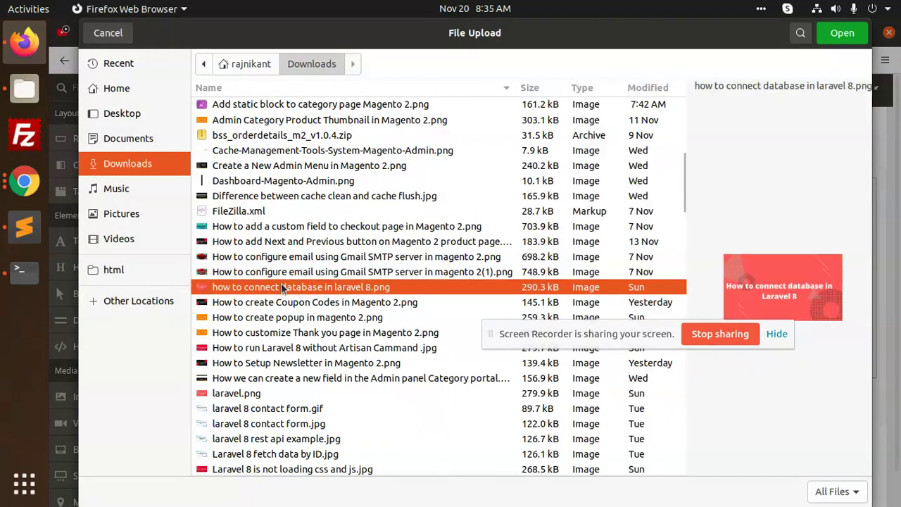
pyautogui.click(290, 272)
pyautogui.click(842, 32)
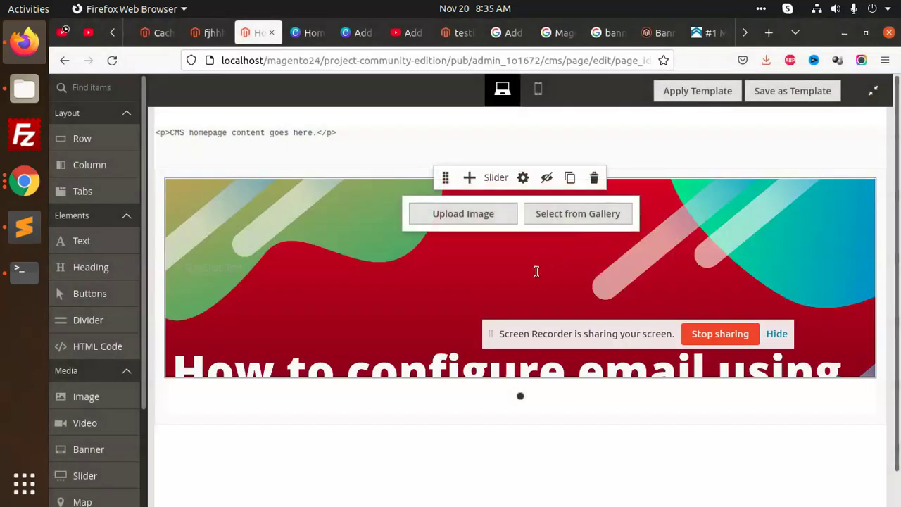
# Step: Give Slide 1 the Next and Previous tutorial image from the gallery, then add Slide 2
pyautogui.click(579, 216)
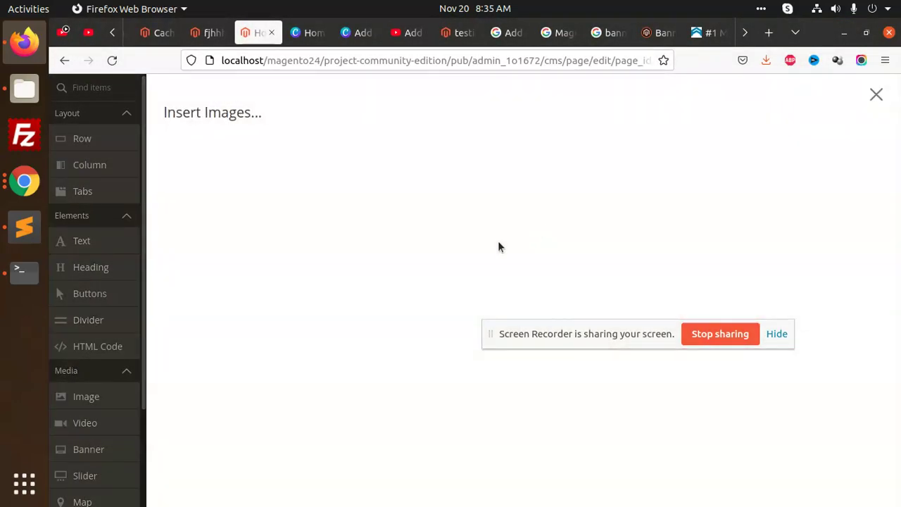
pyautogui.click(341, 271)
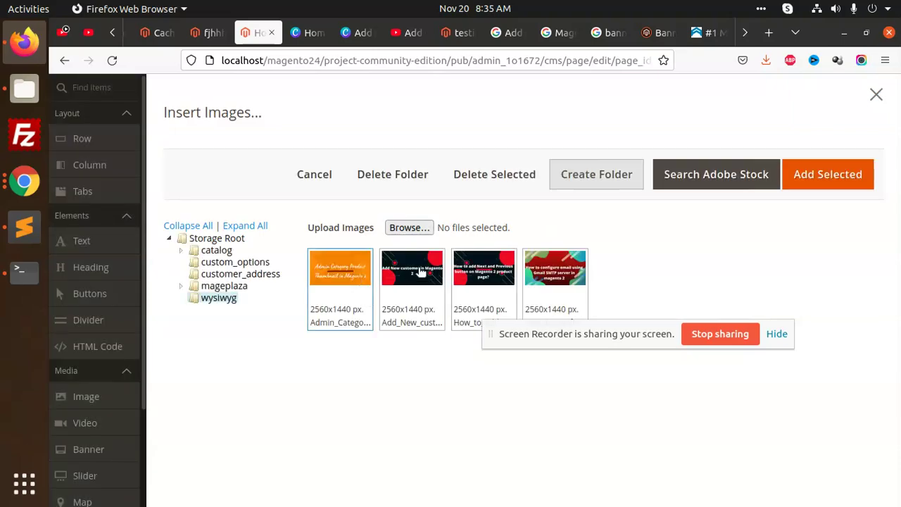
pyautogui.click(412, 273)
pyautogui.click(480, 269)
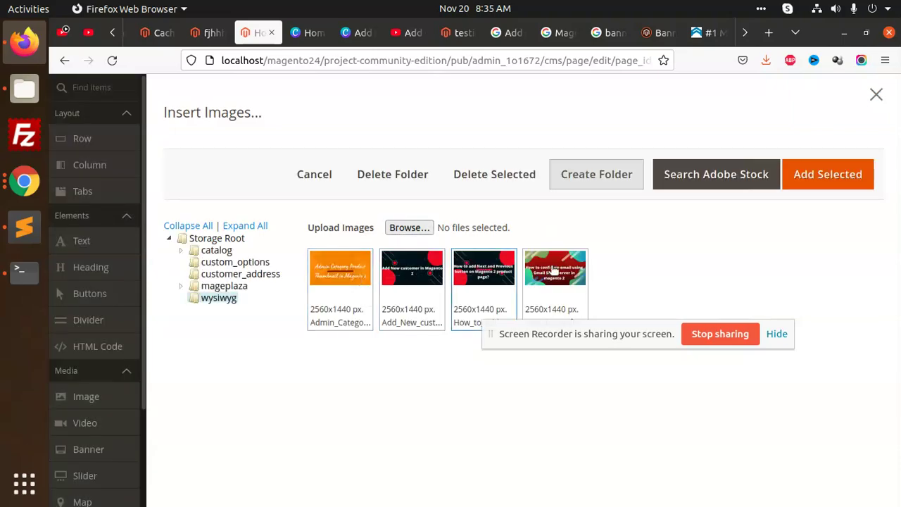
pyautogui.click(825, 176)
pyautogui.scroll(-1, 427, 319)
pyautogui.scroll(1, 427, 319)
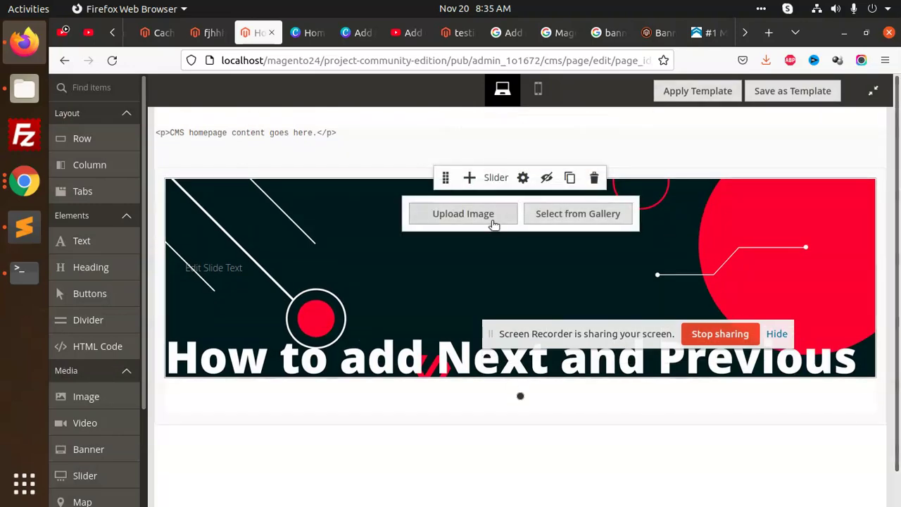
pyautogui.click(469, 178)
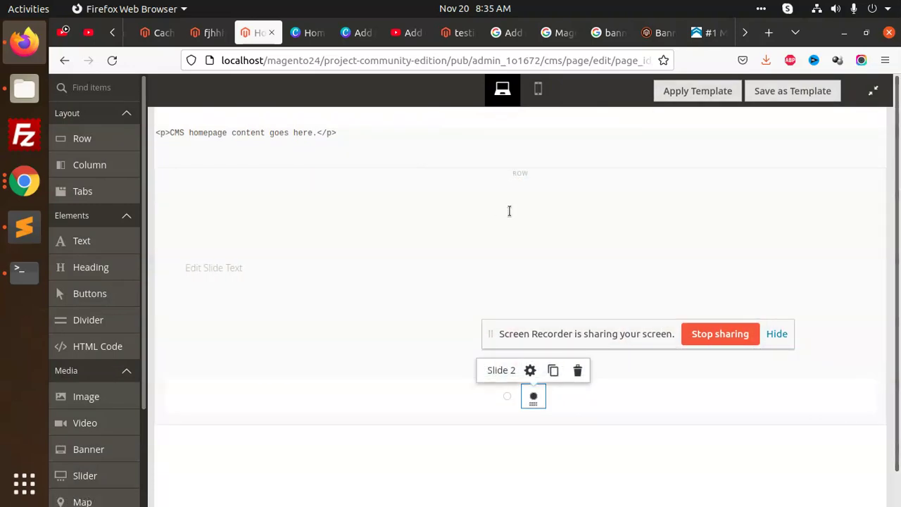
# Step: Give slide two the orange Thank you page image
pyautogui.click(434, 232)
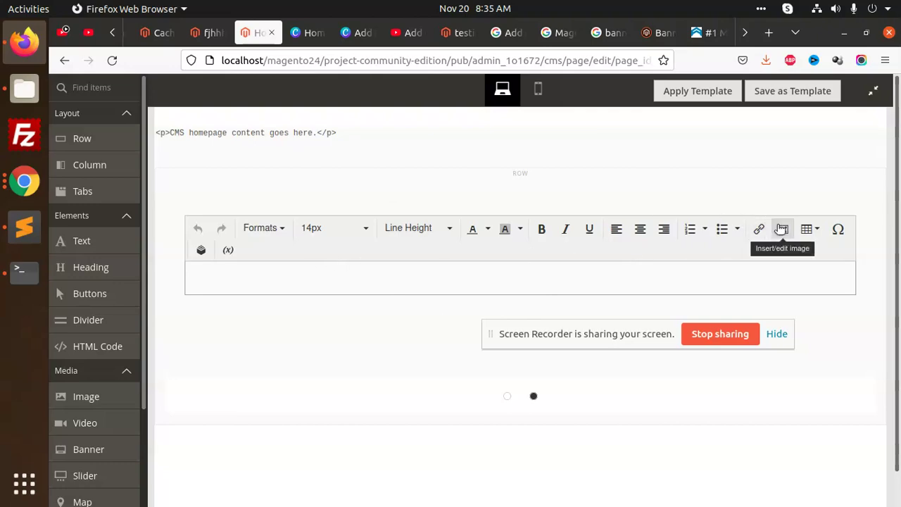
pyautogui.click(565, 155)
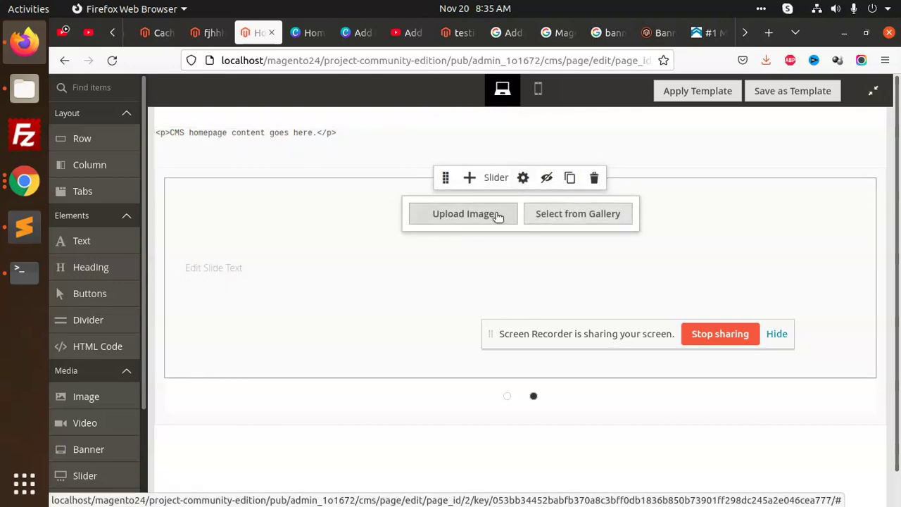
pyautogui.click(497, 215)
pyautogui.scroll(-10, 423, 188)
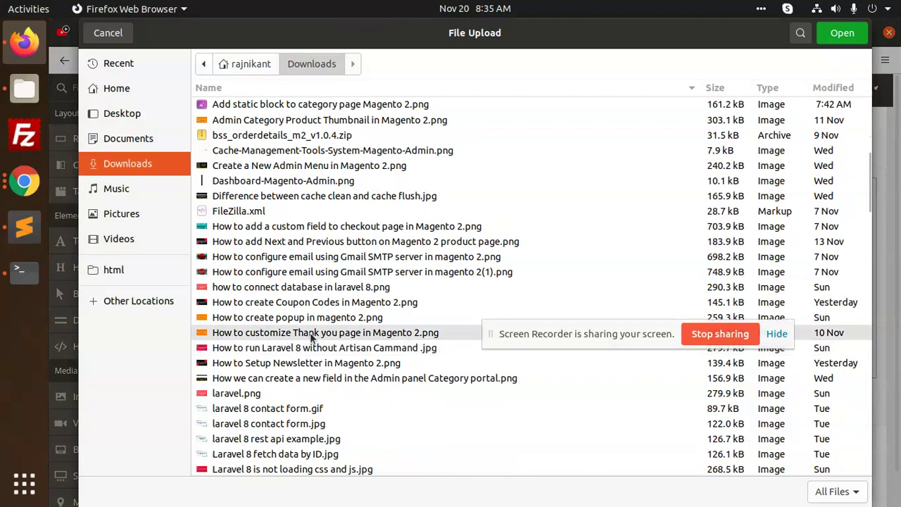
pyautogui.click(300, 241)
pyautogui.press('Return')
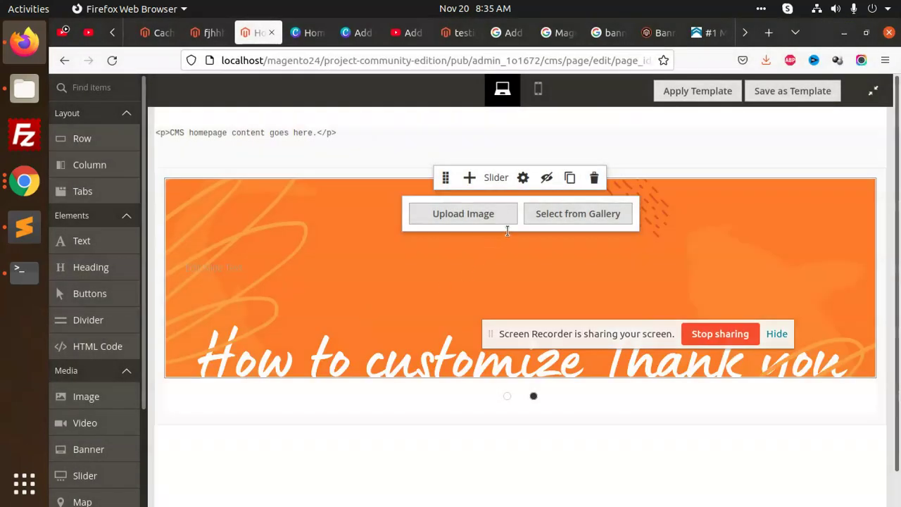
# Step: Add a third slide with the Coupon Codes image and leave full-screen Page Builder
pyautogui.click(469, 178)
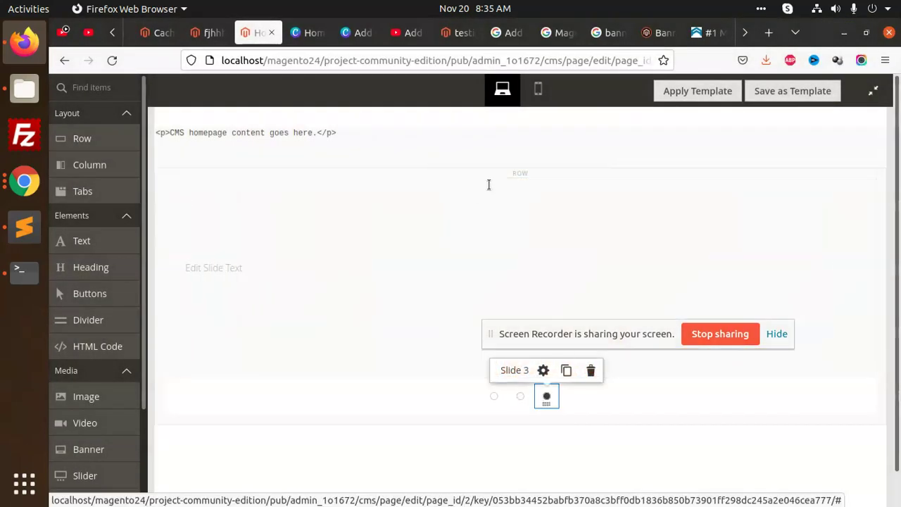
pyautogui.click(221, 277)
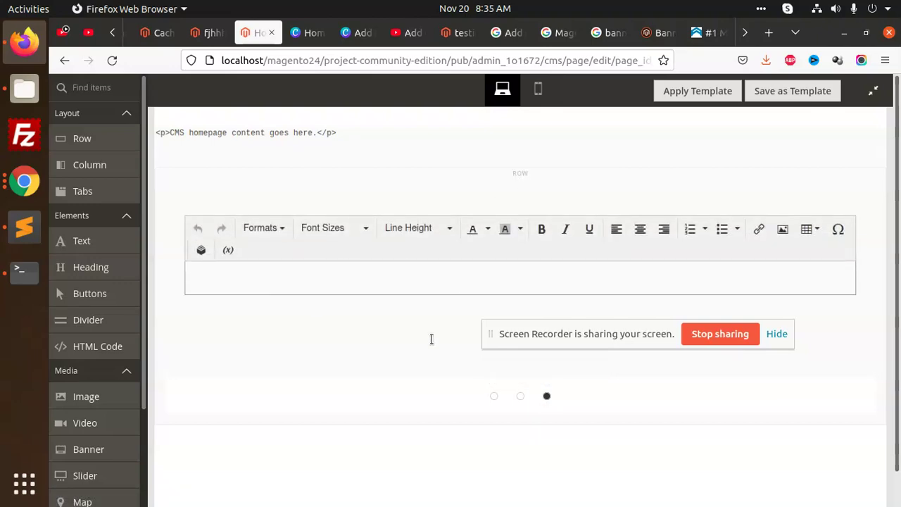
pyautogui.click(493, 148)
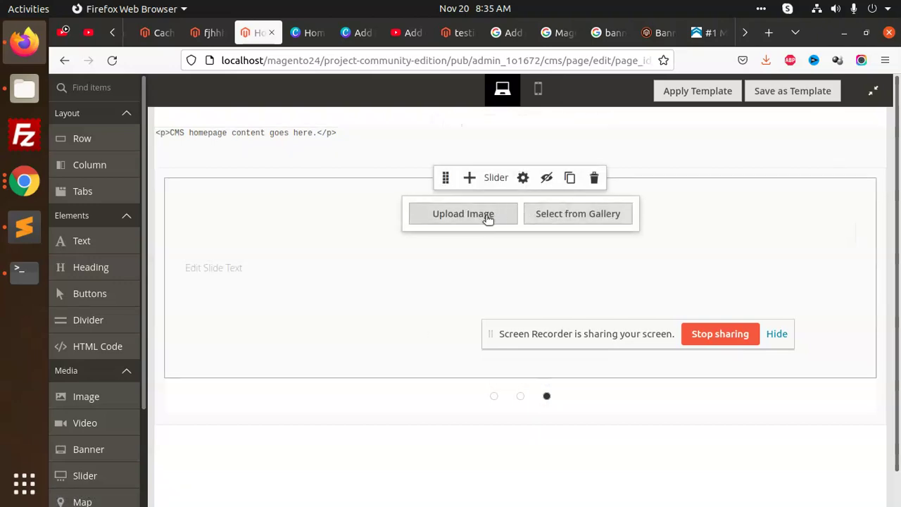
pyautogui.click(488, 219)
pyautogui.scroll(-10, 399, 318)
pyautogui.click(343, 302)
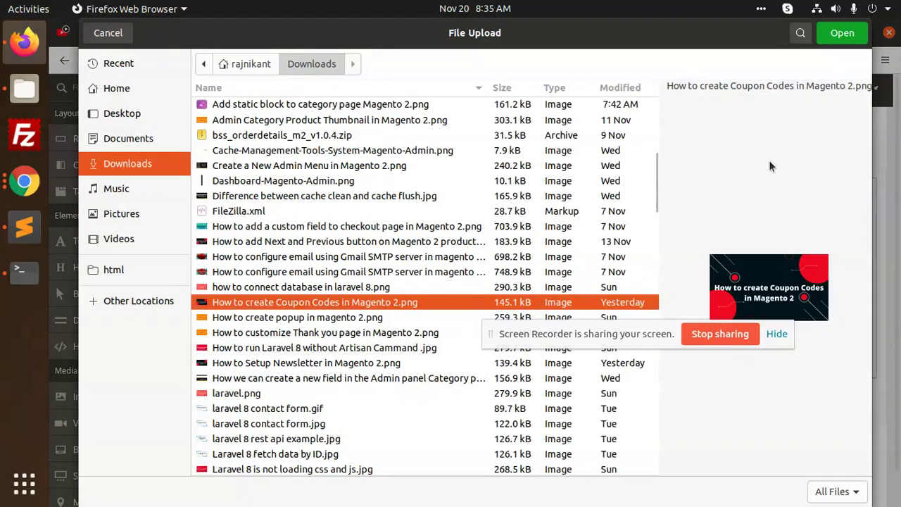
pyautogui.click(842, 33)
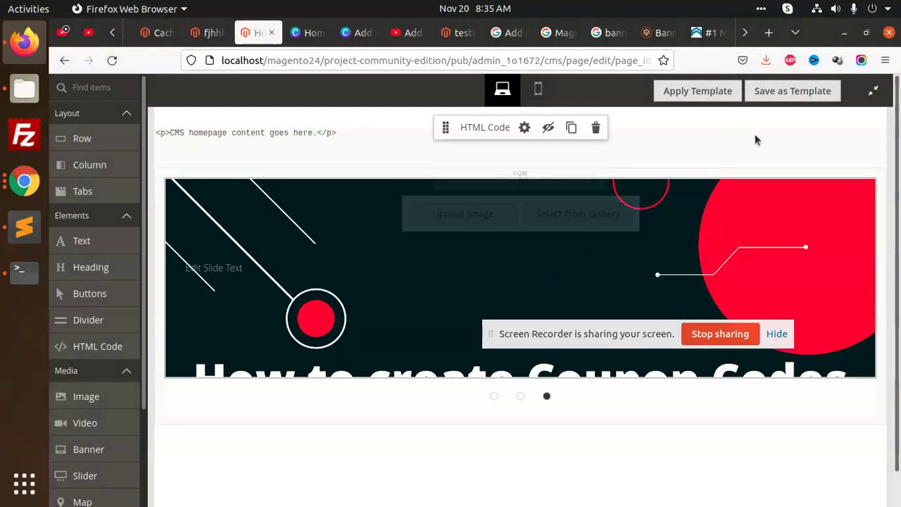
pyautogui.click(886, 94)
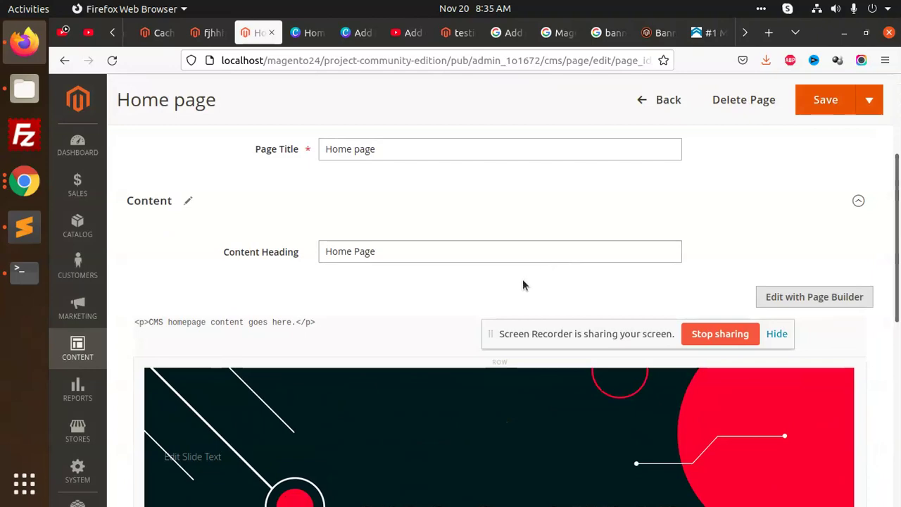
# Step: Save the Home page with its three-slide slider, then switch to the fjhhh banner edit tab
pyautogui.click(828, 103)
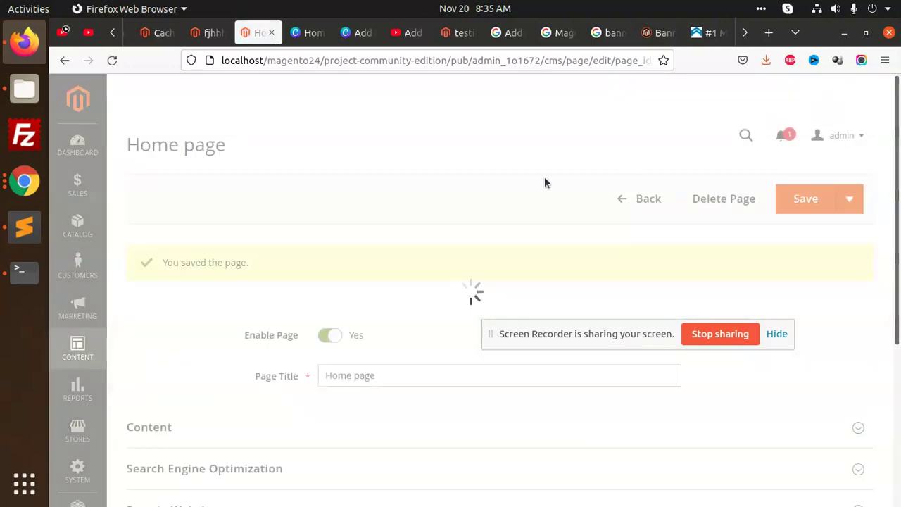
pyautogui.scroll(-5, 417, 189)
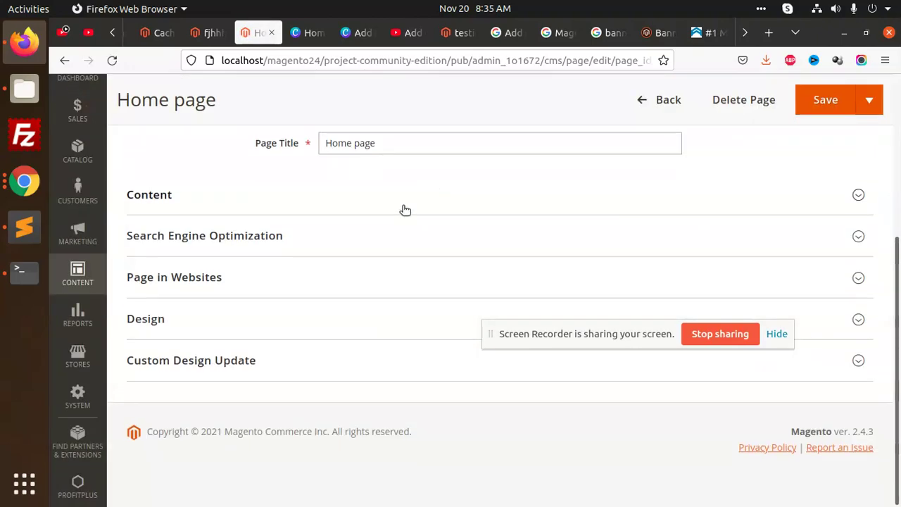
pyautogui.scroll(5, 422, 197)
pyautogui.click(795, 180)
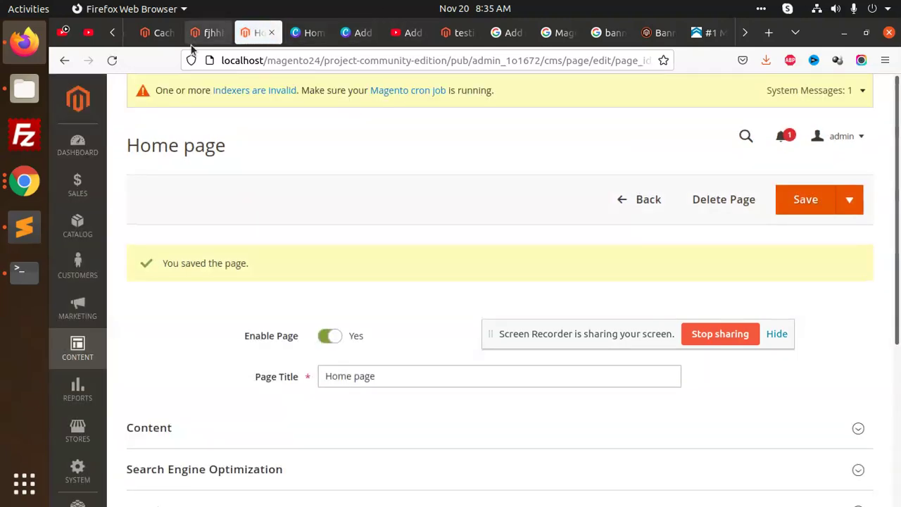
pyautogui.click(204, 33)
pyautogui.click(350, 149)
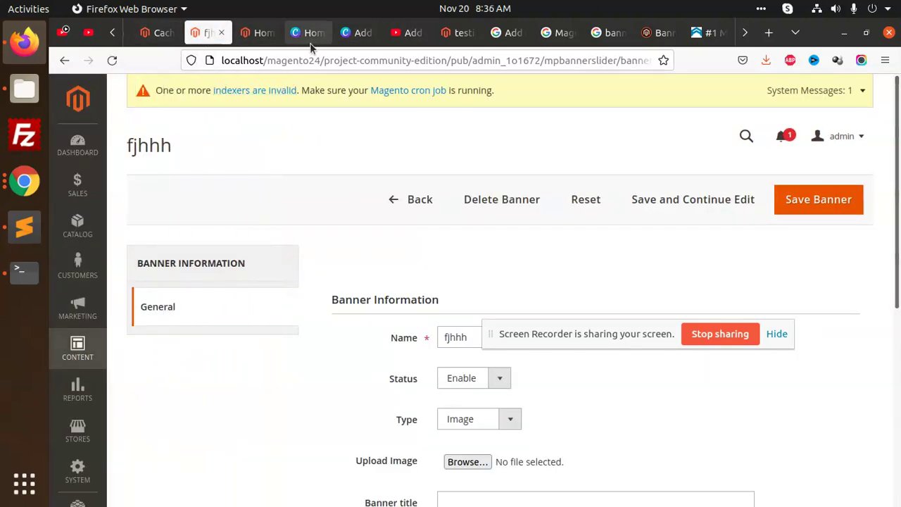
# Step: Open the storefront Home Page and view slides two, one and three via the carousel dots
pyautogui.click(456, 33)
pyautogui.scroll(4, 176, 170)
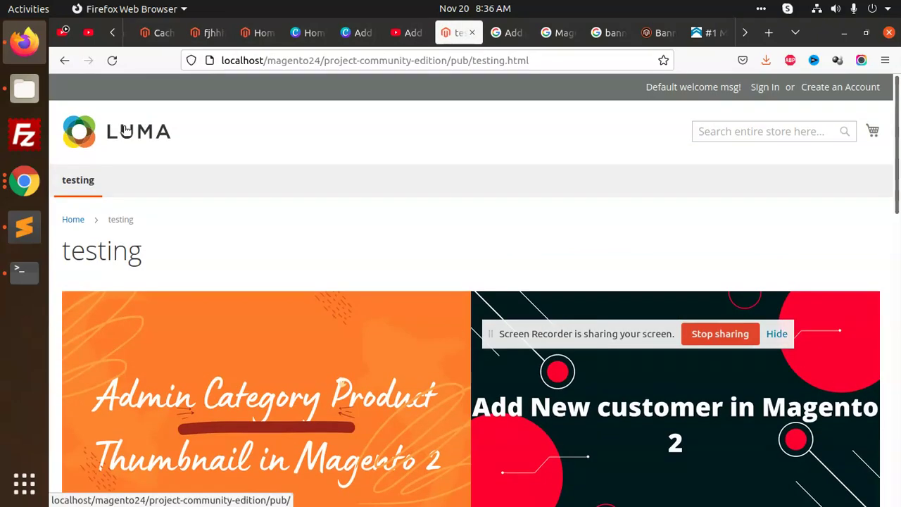
pyautogui.click(73, 215)
pyautogui.scroll(-3, 421, 249)
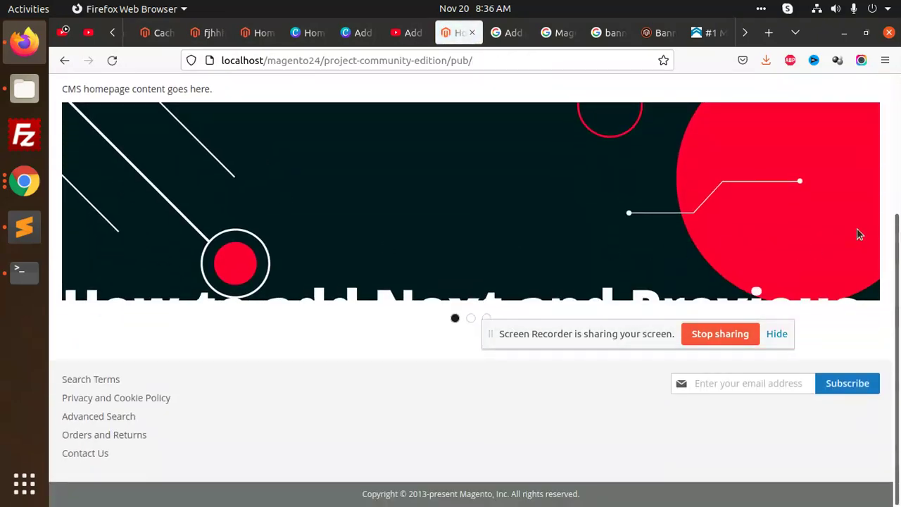
pyautogui.scroll(2, 205, 337)
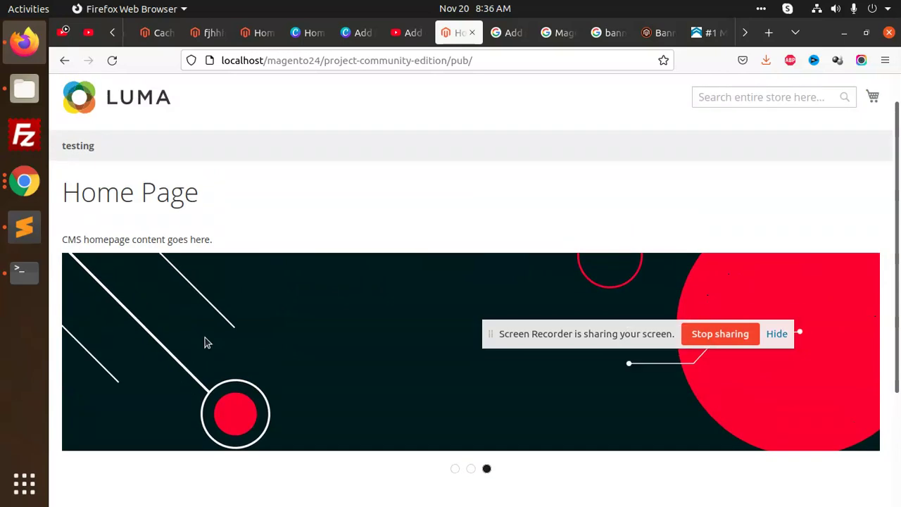
pyautogui.scroll(-2, 205, 339)
pyautogui.click(471, 393)
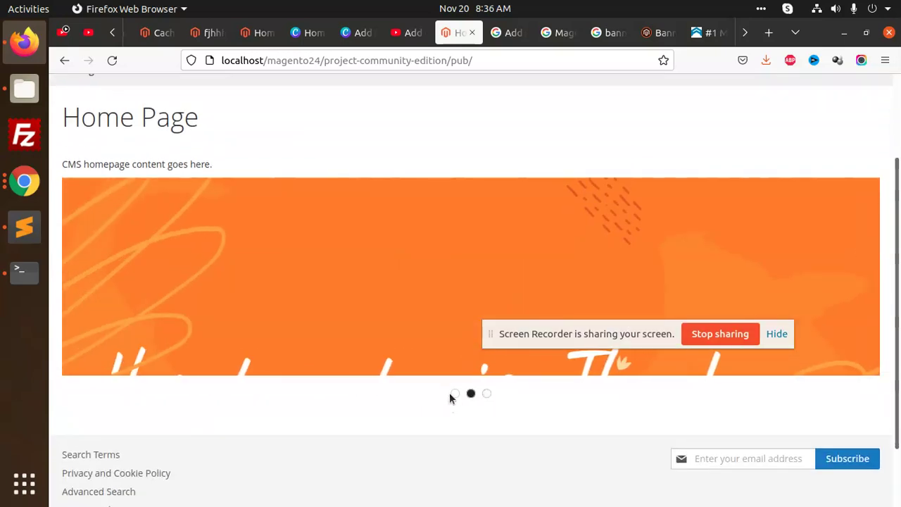
pyautogui.click(455, 394)
pyautogui.click(486, 394)
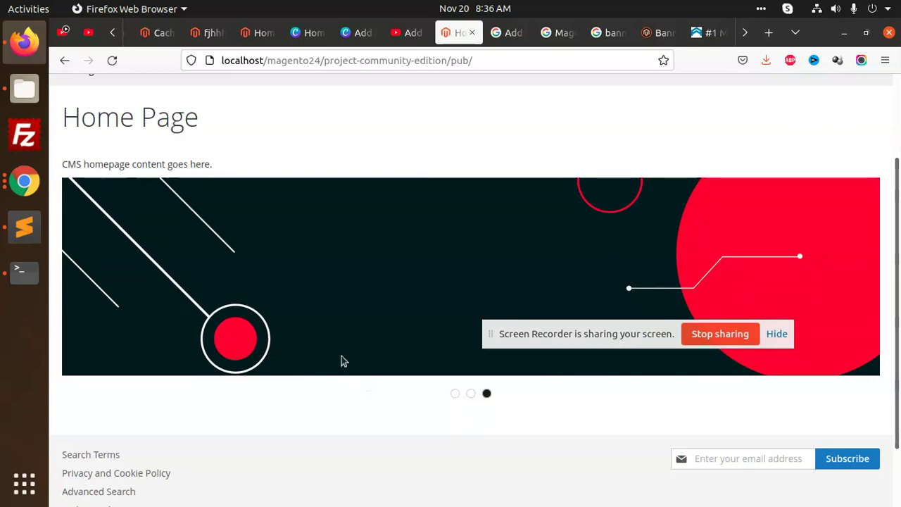
# Step: Recheck the orange second slide, then swipe the banner through to the third slide
pyautogui.scroll(-2, 384, 302)
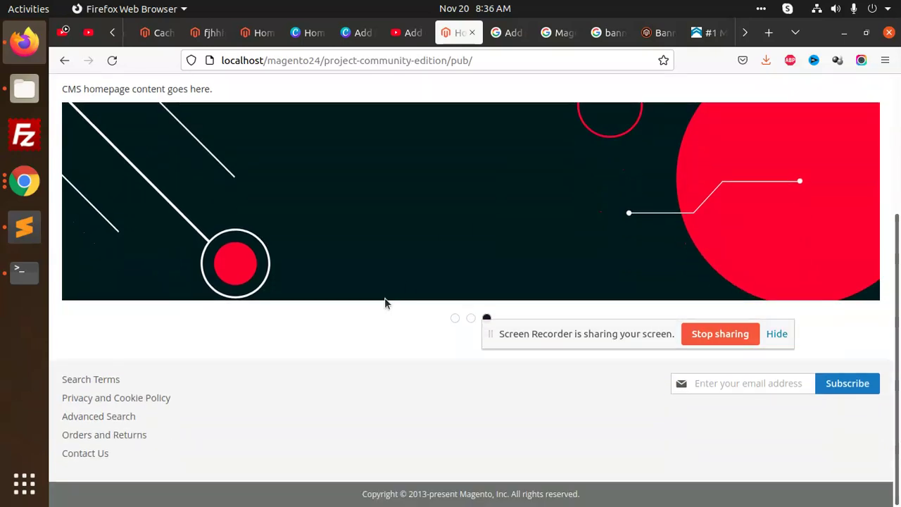
pyautogui.scroll(2, 436, 311)
pyautogui.scroll(-2, 435, 311)
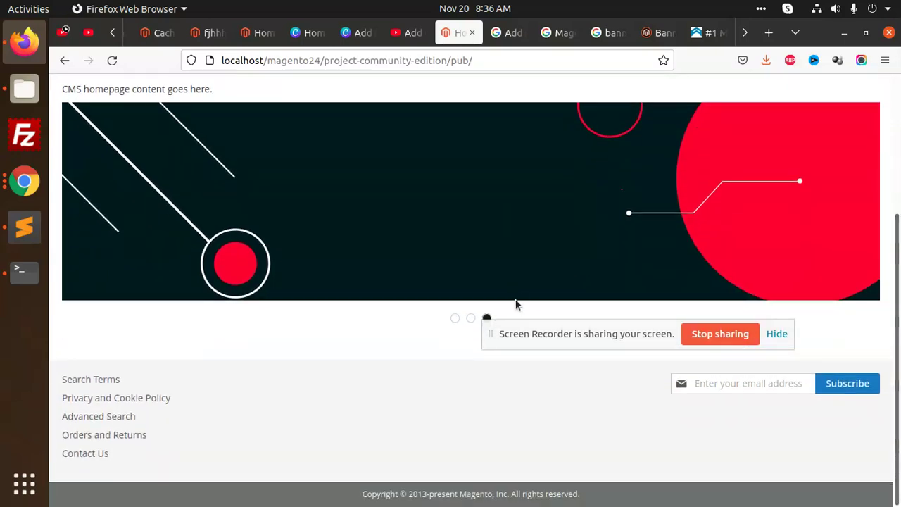
pyautogui.click(469, 319)
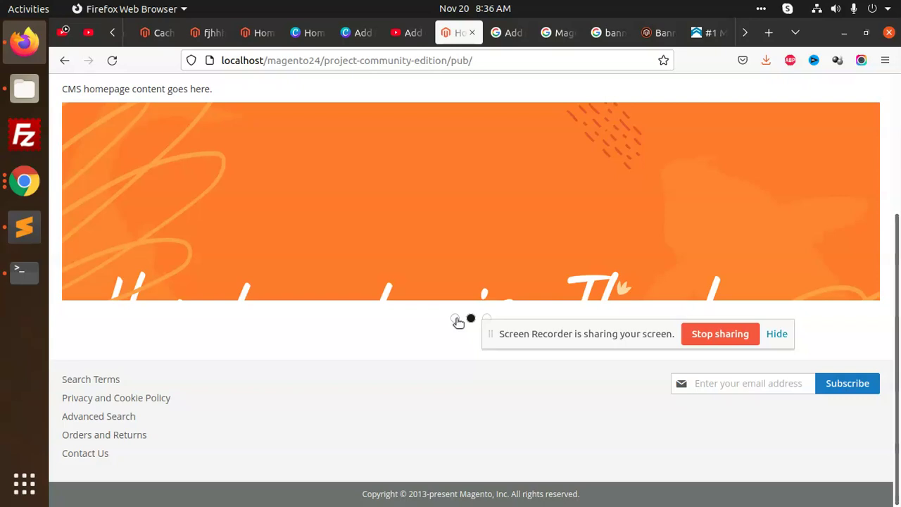
pyautogui.click(456, 319)
pyautogui.scroll(2, 563, 284)
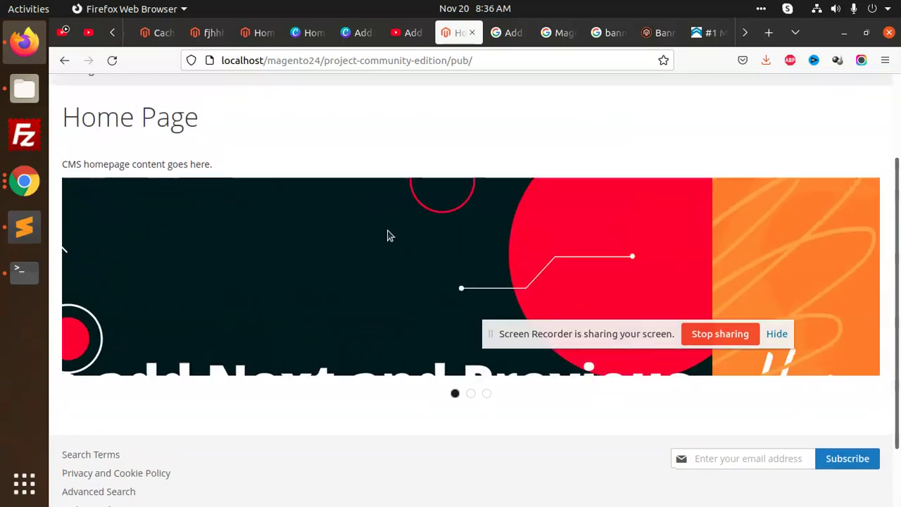
pyautogui.moveTo(390, 236); pyautogui.dragTo(413, 261)
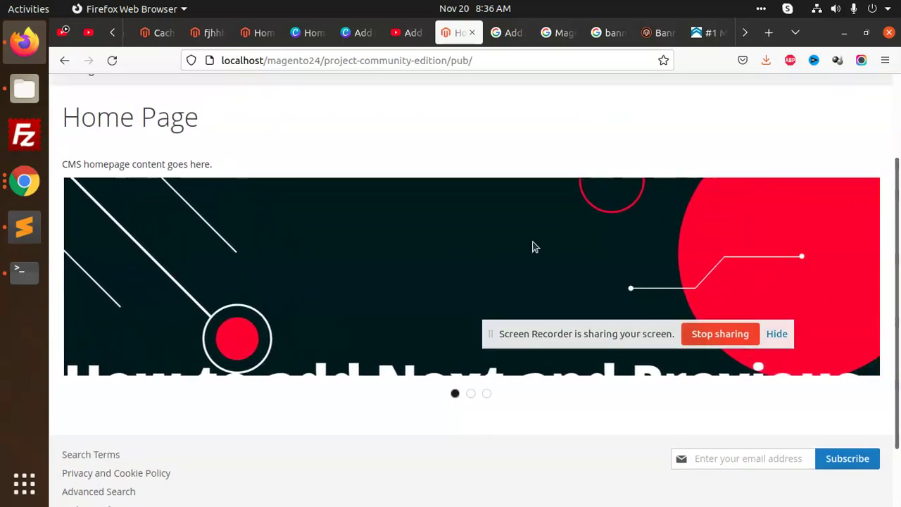
pyautogui.moveTo(532, 247); pyautogui.dragTo(472, 260)
pyautogui.moveTo(563, 232); pyautogui.dragTo(519, 227)
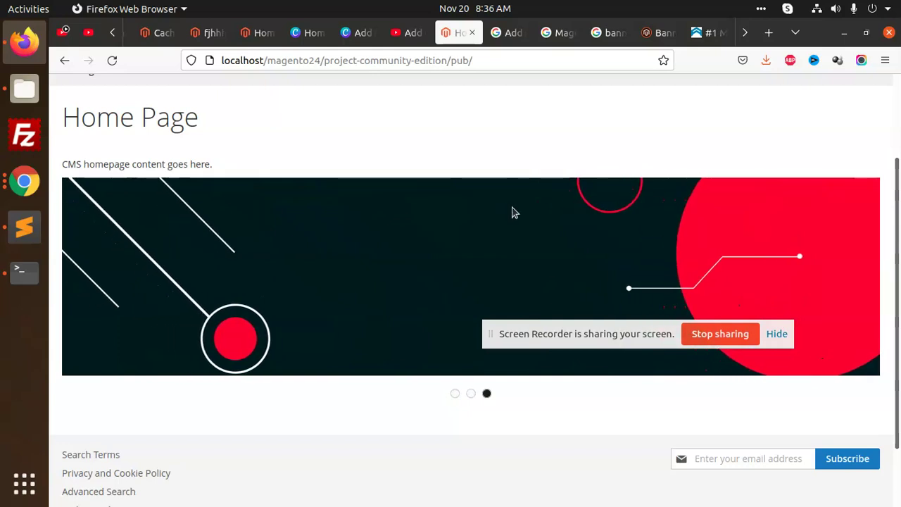